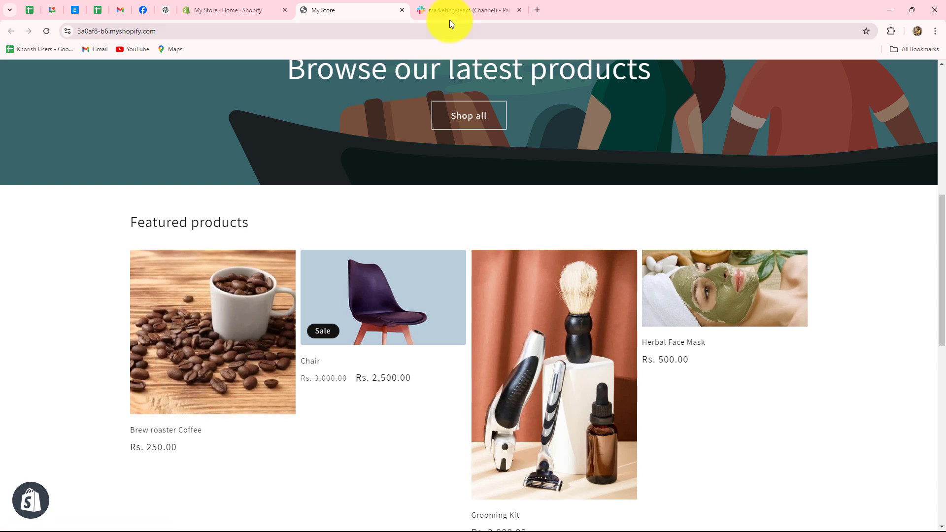
- Scroll through the Featured products on the My Store storefront, ending on the Slack #marketing-team channel
click(449, 11)
click(321, 7)
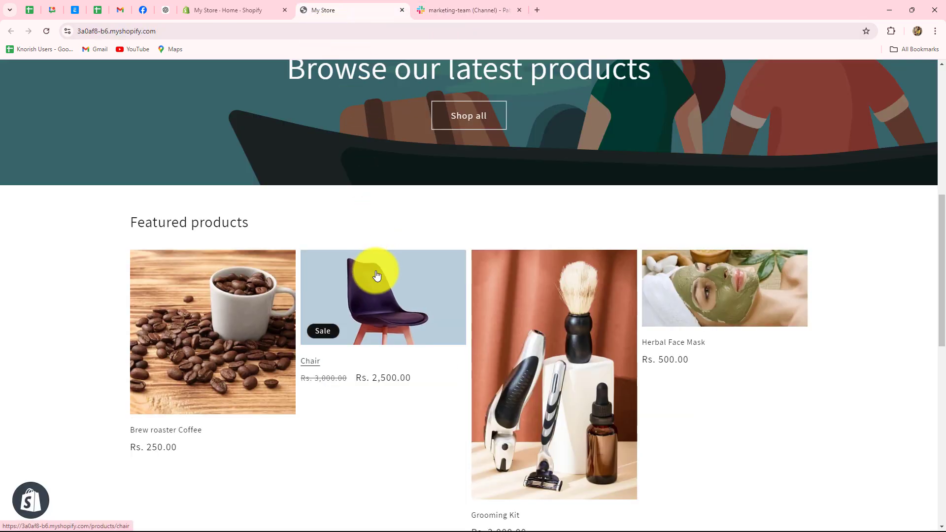
scroll(377, 275, down, 1)
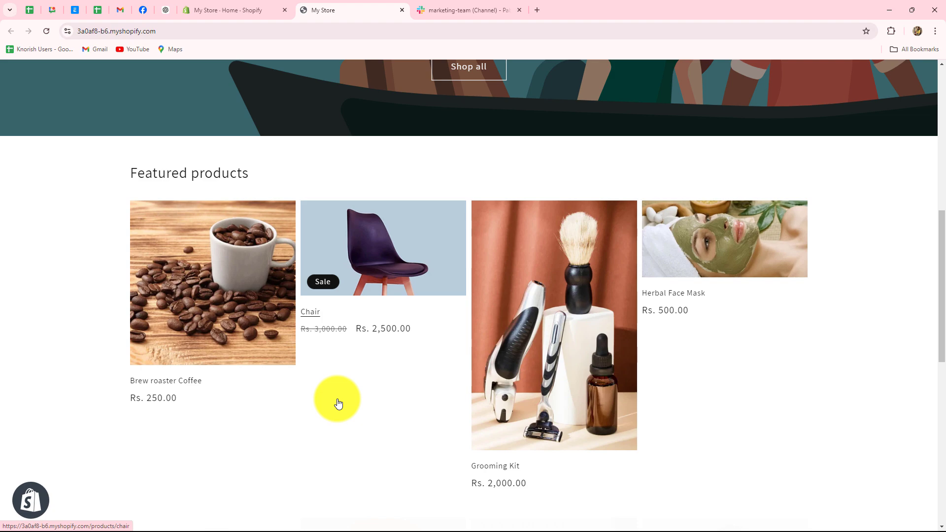
scroll(338, 404, down, 5)
scroll(338, 404, up, 4)
scroll(338, 404, up, 4)
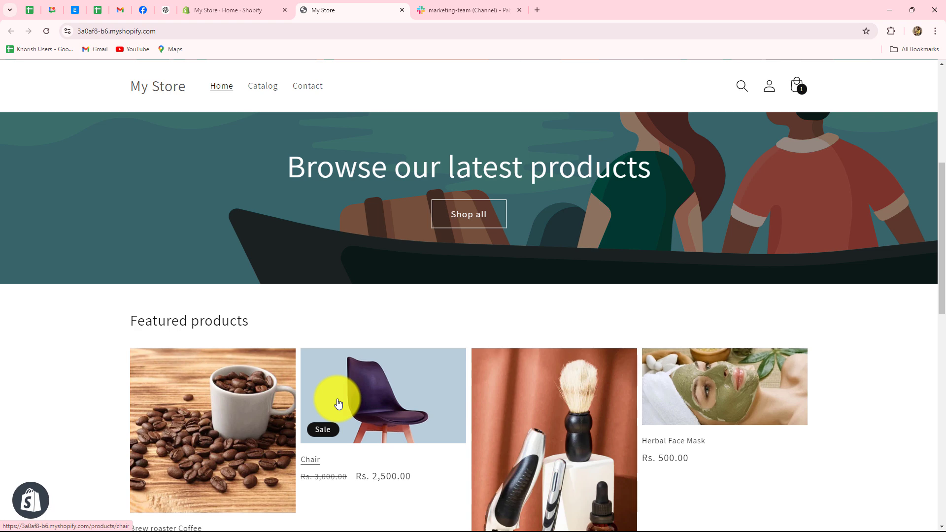
click(448, 10)
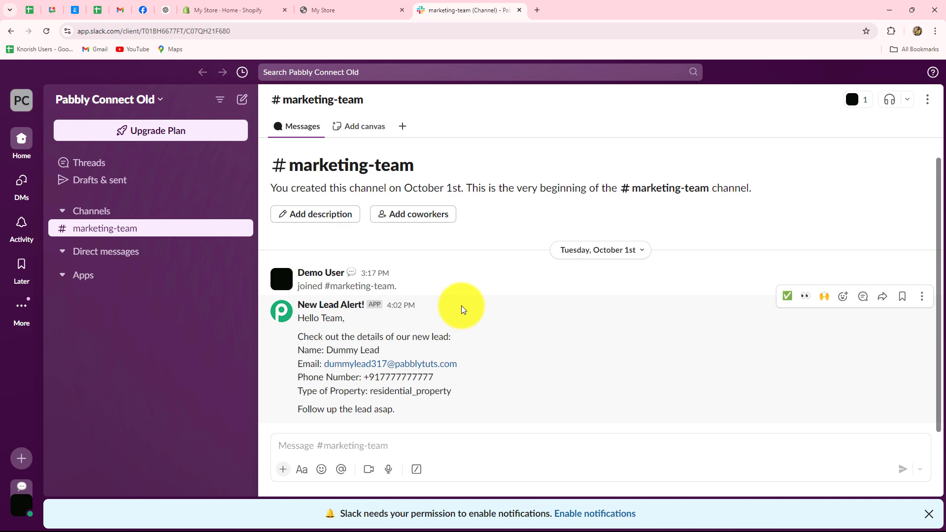
- Check the Shopify admin dashboard and storefront home page, then return to Slack #marketing-team
click(222, 10)
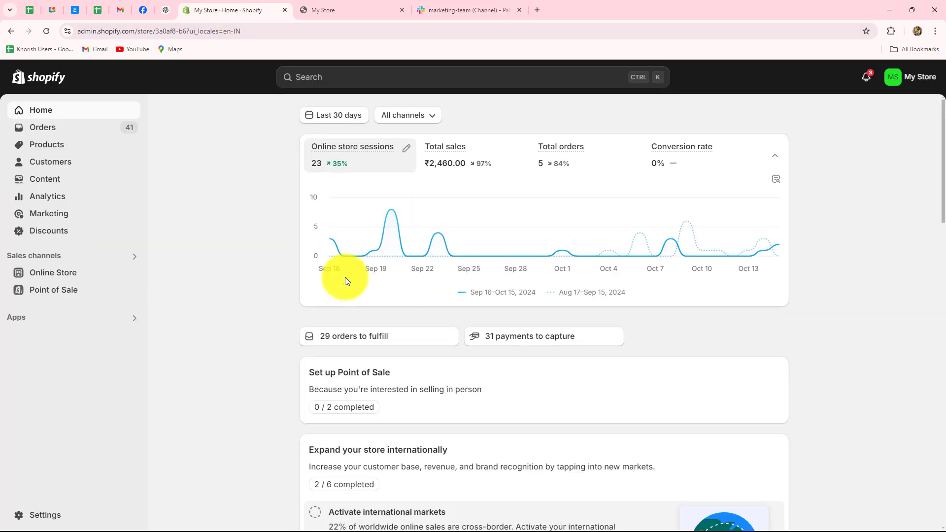
click(394, 10)
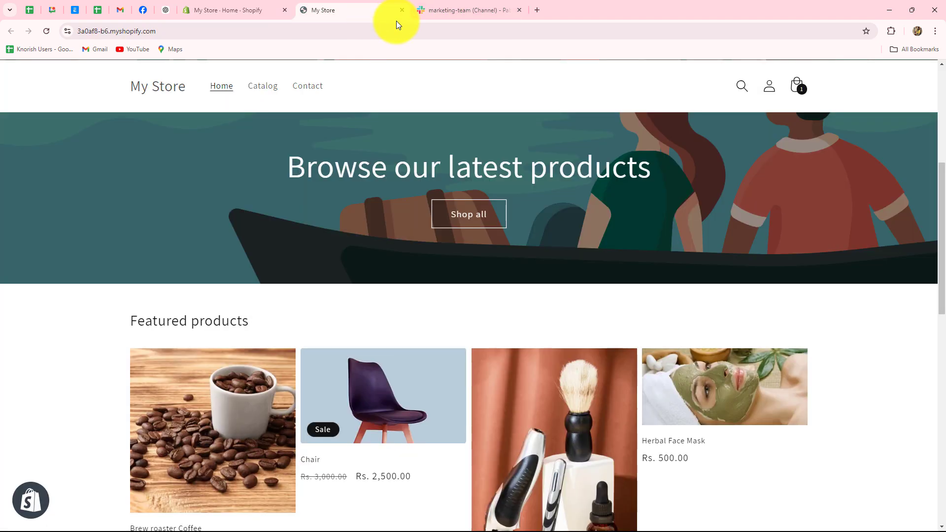
click(462, 10)
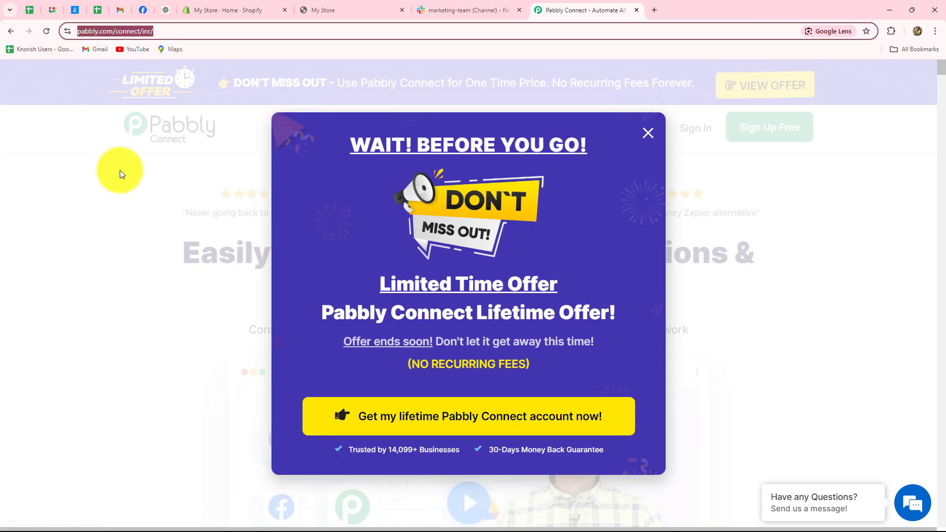
- Dismiss the 'Wait! Before you go' lifetime offer popup and sign in to the Pabbly account
click(649, 135)
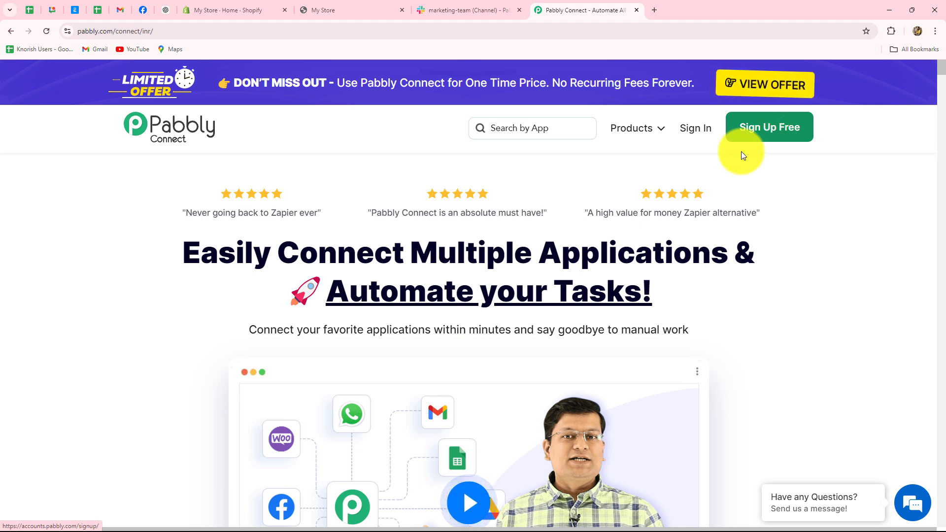
drag(191, 258, 643, 302)
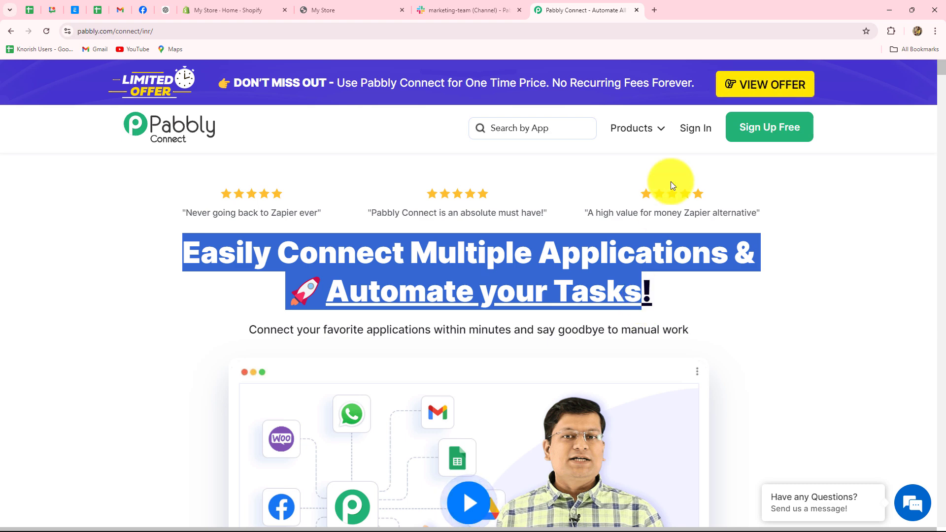
click(692, 128)
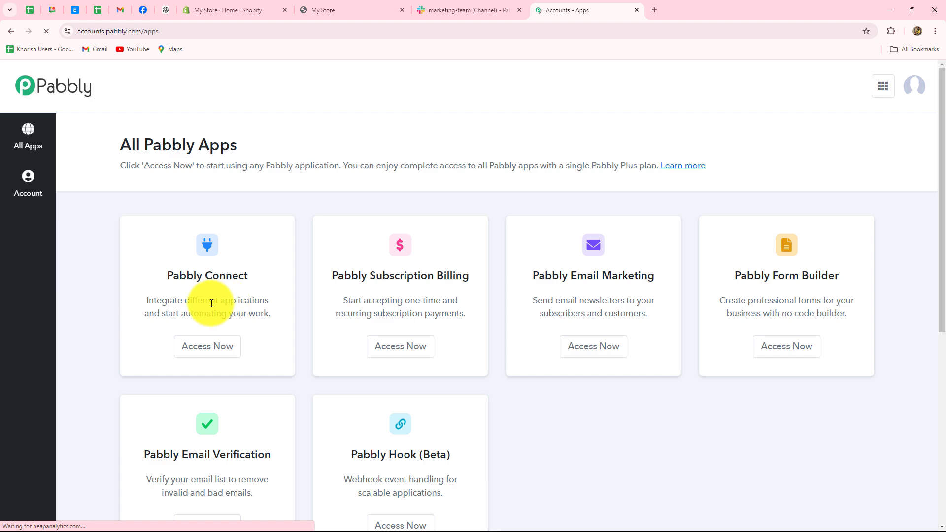
- Launch Pabbly Connect from the apps list and review its dashboard showing 2986 of 3000 tasks remaining
scroll(211, 305, down, 3)
scroll(211, 311, up, 2)
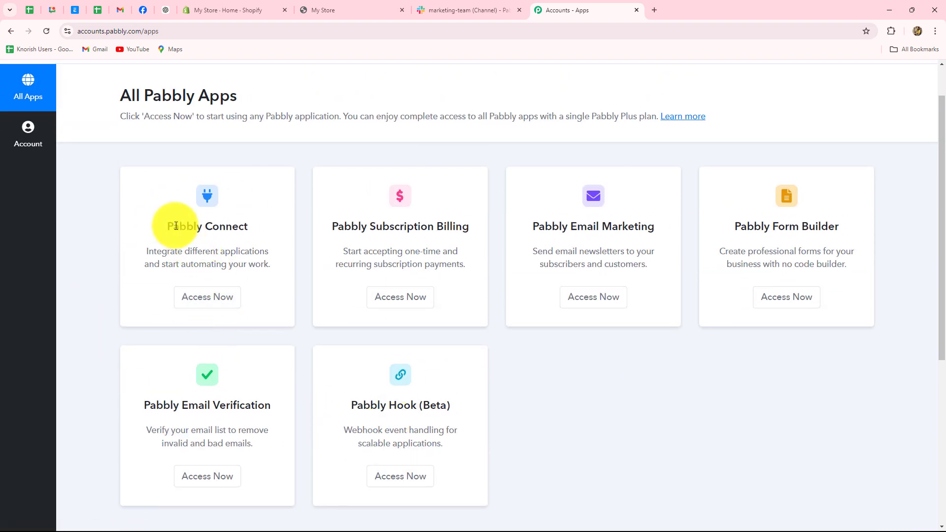
drag(167, 220, 221, 277)
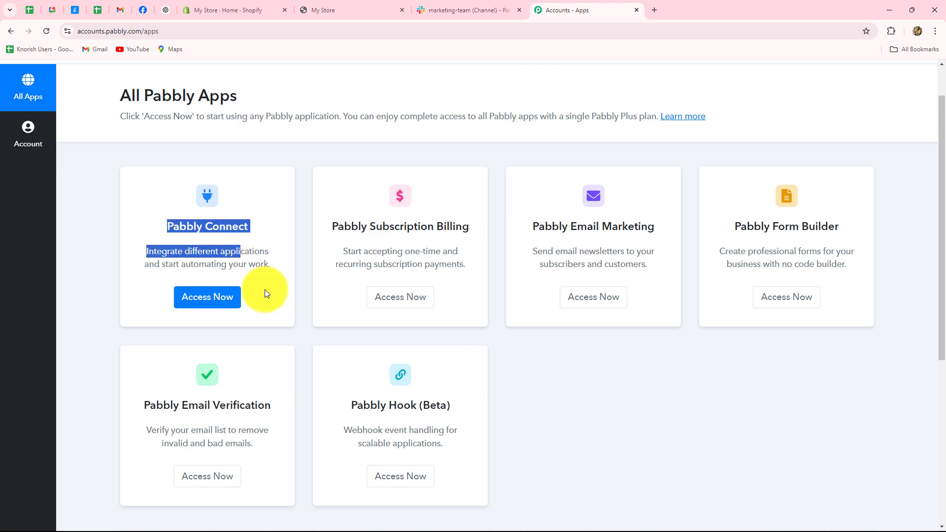
click(237, 294)
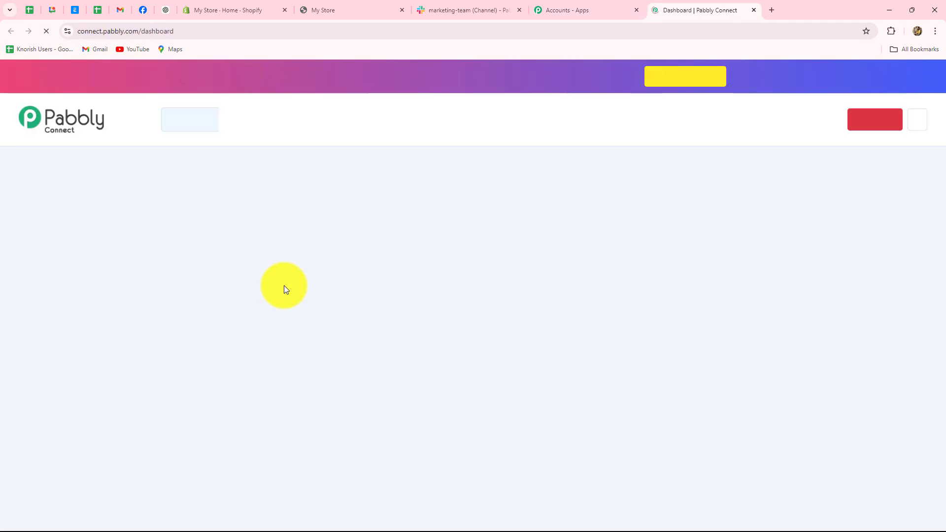
scroll(590, 345, down, 3)
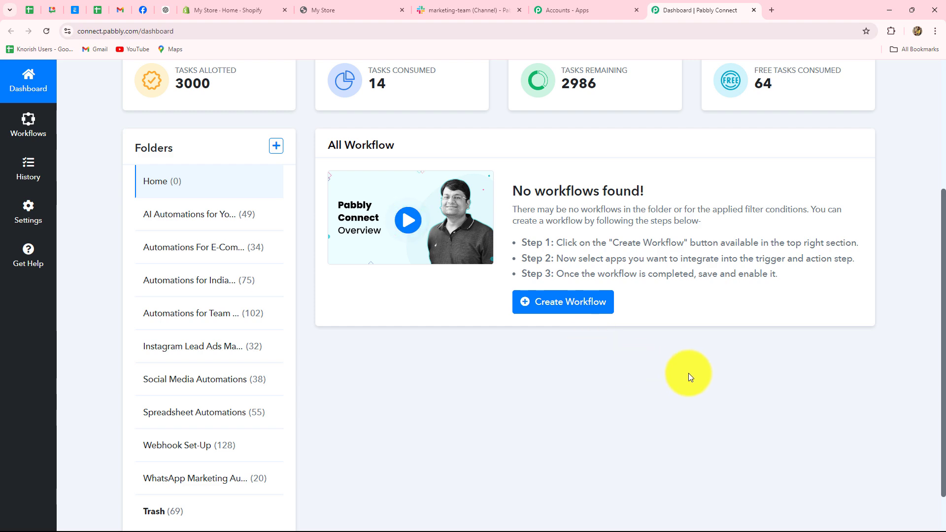
scroll(688, 373, down, 1)
scroll(688, 373, up, 3)
scroll(688, 373, up, 1)
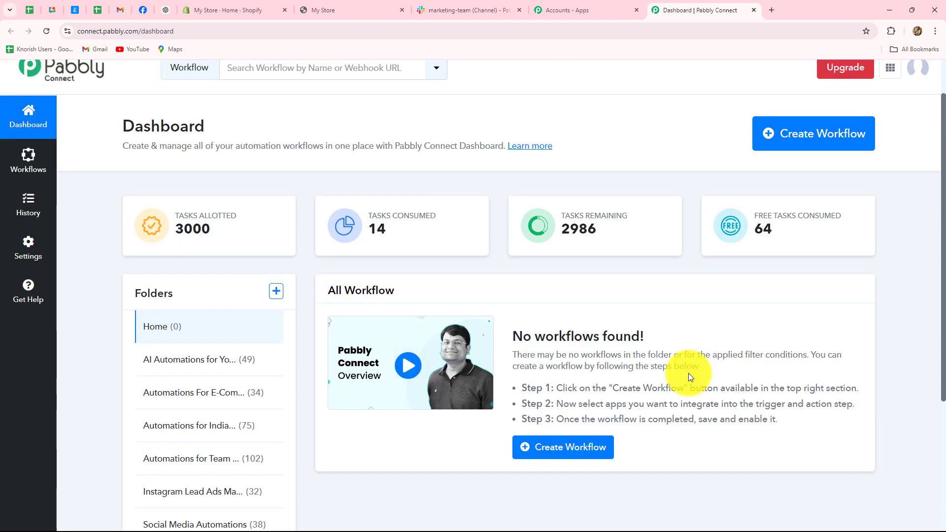
scroll(688, 373, down, 3)
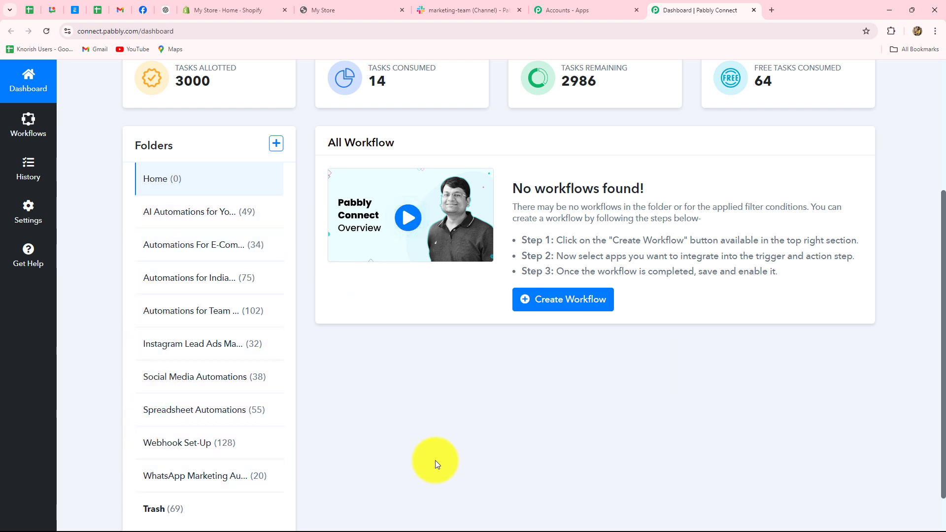
scroll(439, 446, up, 1)
scroll(414, 417, down, 1)
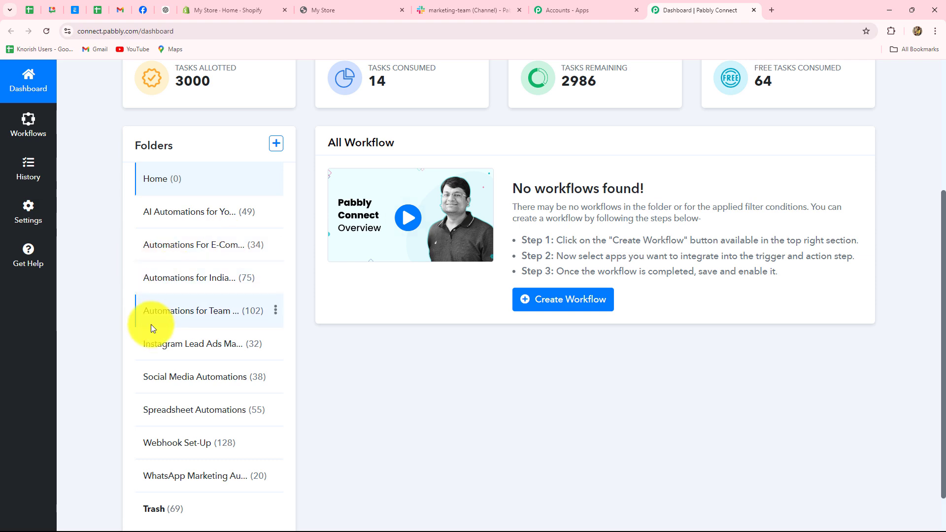
scroll(401, 412, up, 4)
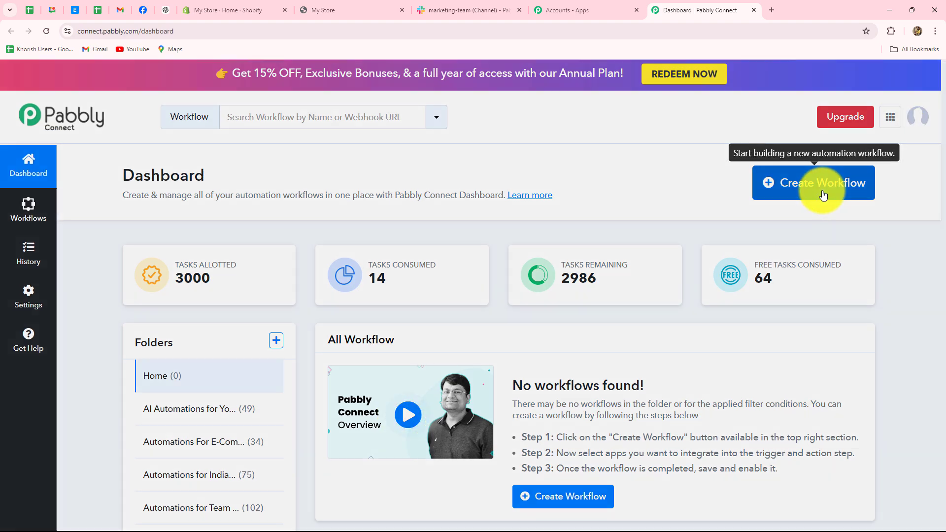
- Name a new workflow 'Send Slack Channel Messages on New Shopify Orders', file it under Automations For E-Commerce Store, and create it
click(824, 190)
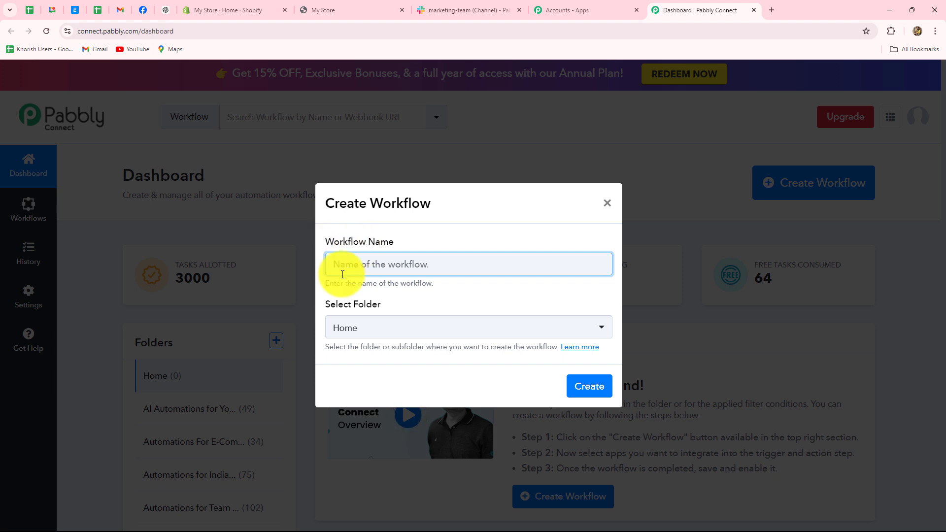
text(Send Slack Channel Messages on New Shopify Orders)
click(448, 298)
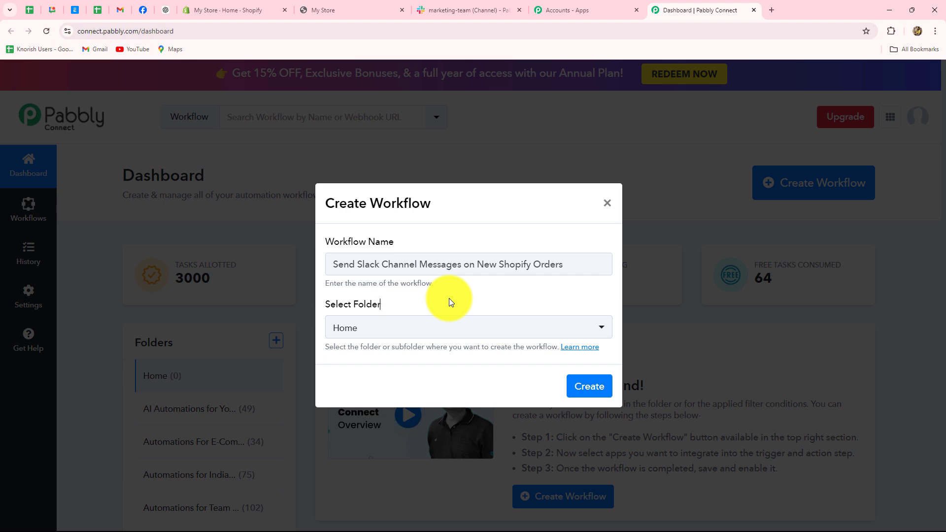
click(453, 332)
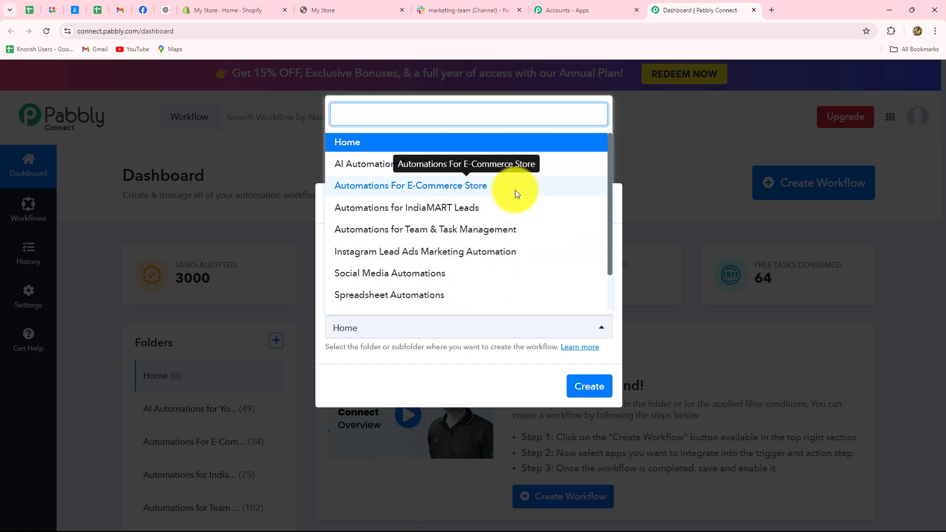
scroll(512, 188, down, 1)
scroll(482, 232, up, 1)
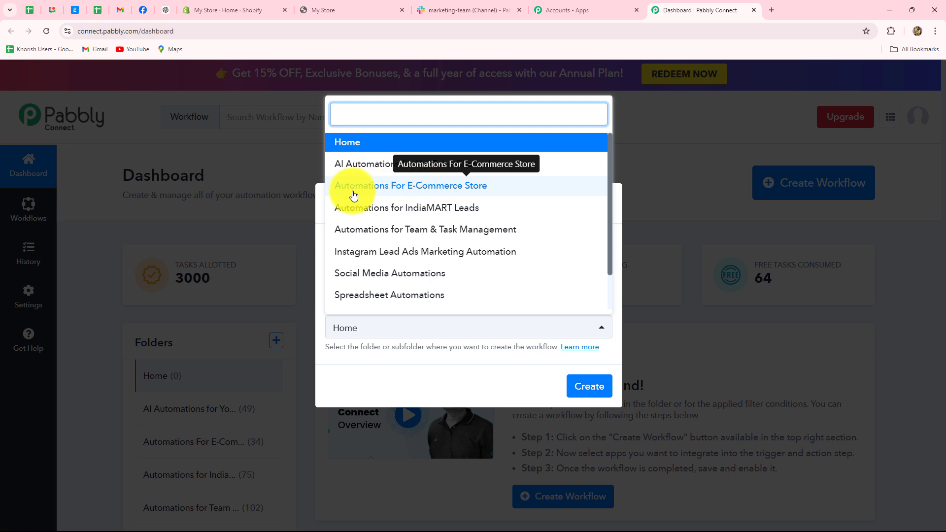
click(452, 195)
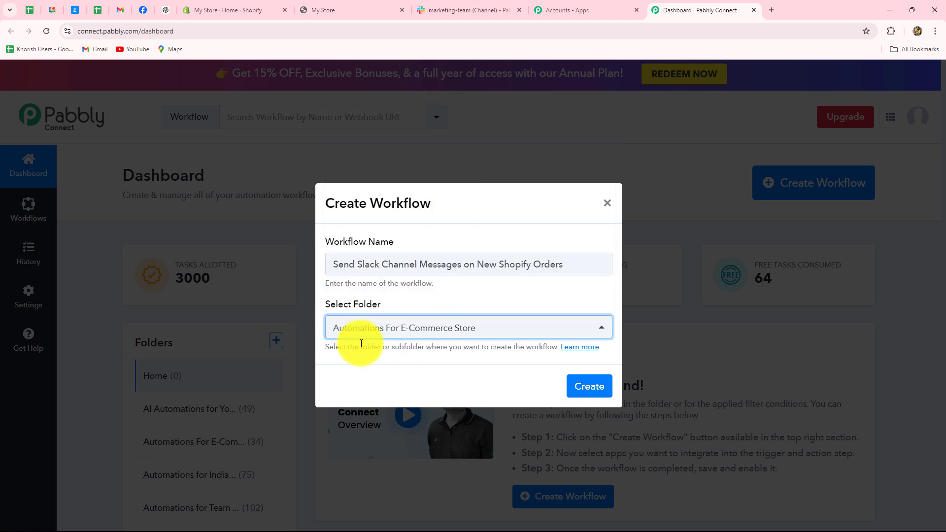
click(571, 386)
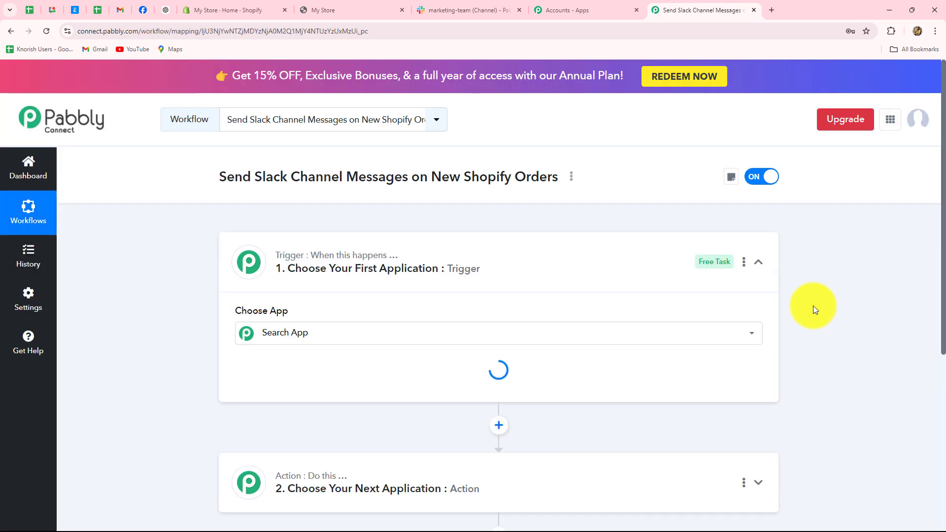
- Collapse the trigger card to reveal both blank workflow steps, then view the Shopify admin dashboard
click(756, 263)
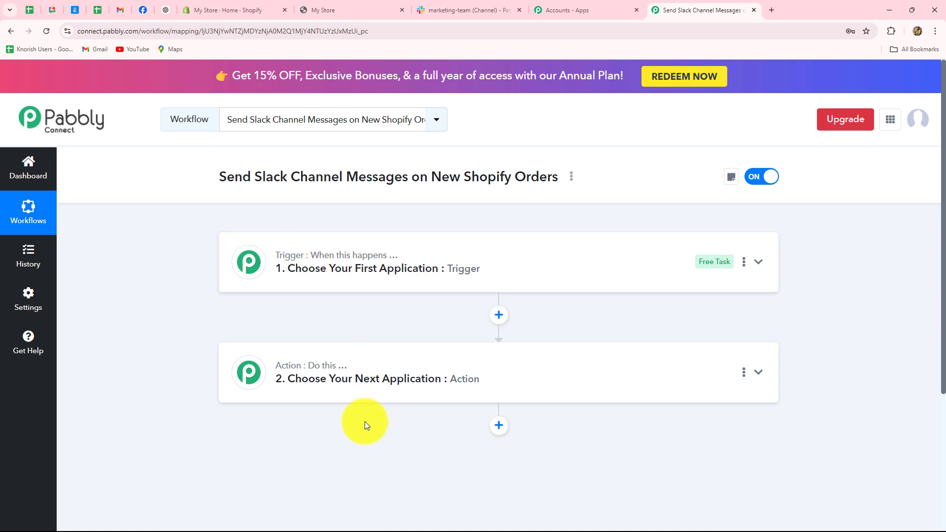
scroll(365, 423, down, 4)
scroll(368, 424, up, 4)
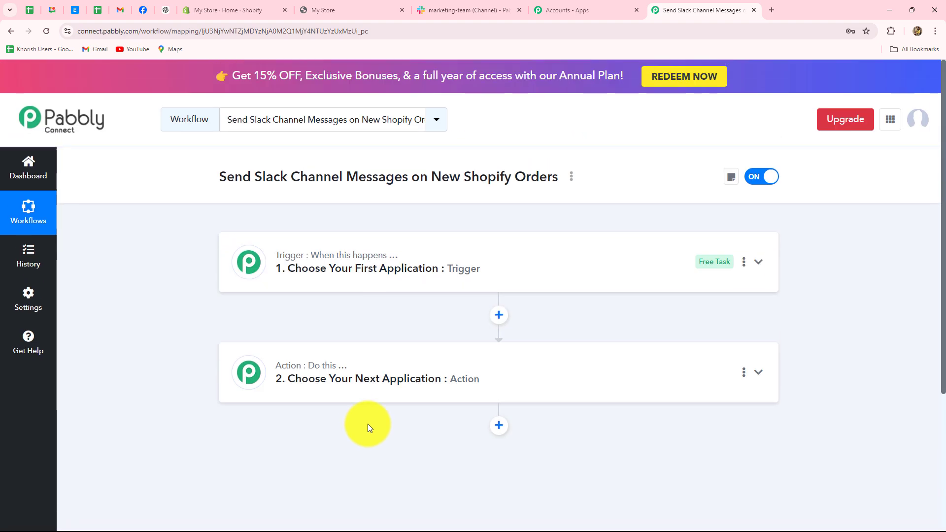
click(246, 9)
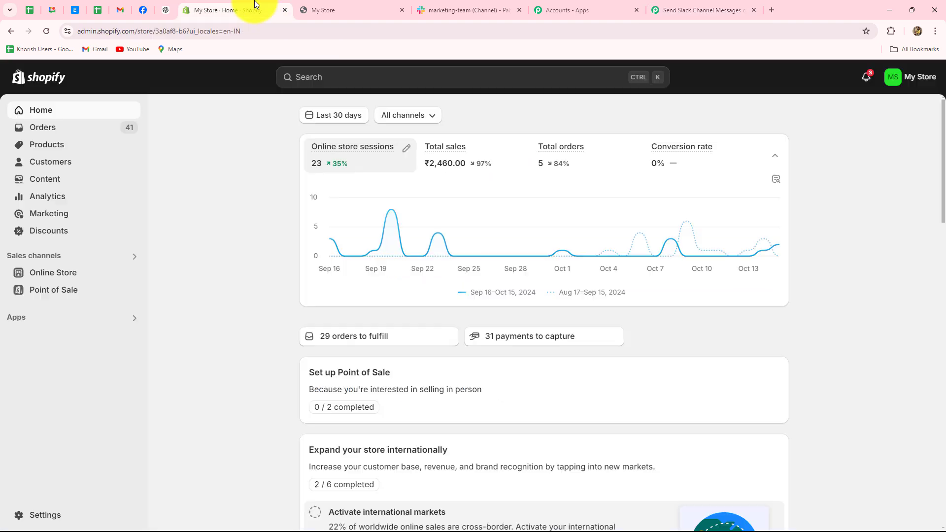
- Glance at the storefront and Slack tabs, then return to the new Pabbly workflow builder
click(320, 9)
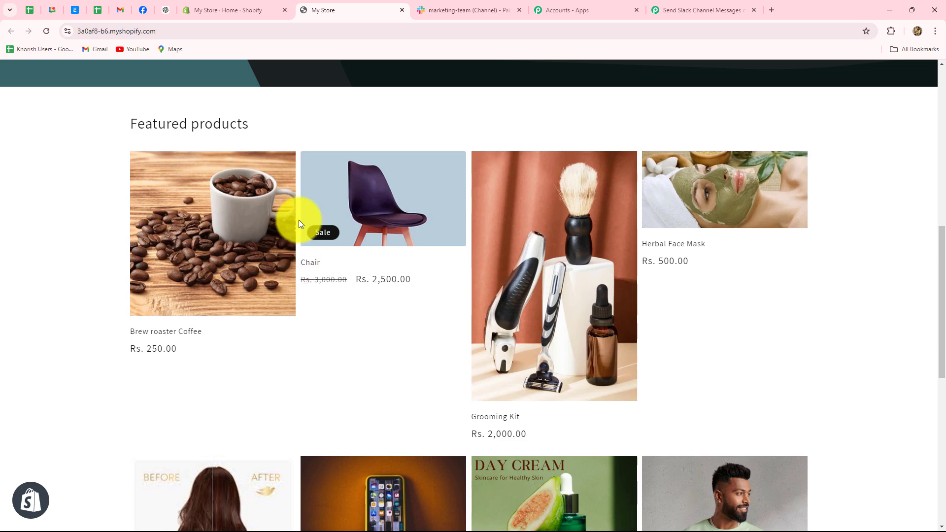
click(476, 7)
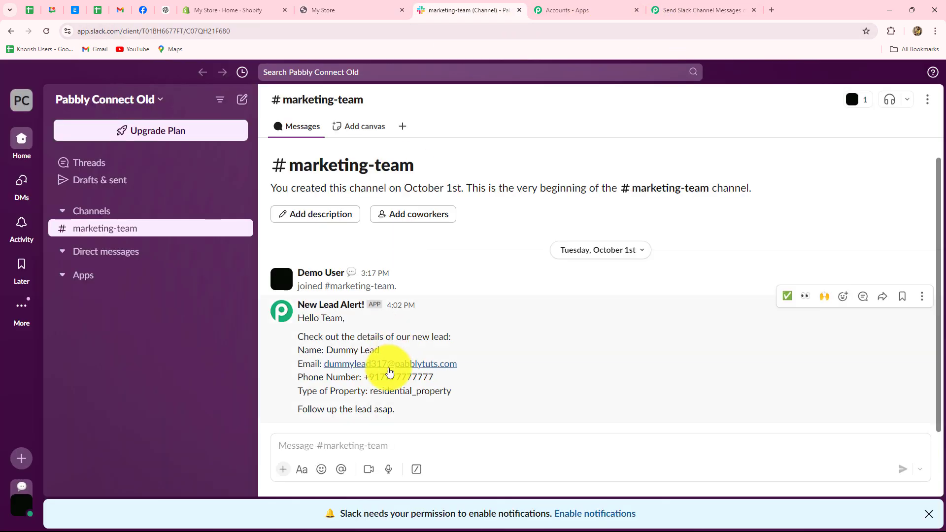
click(690, 11)
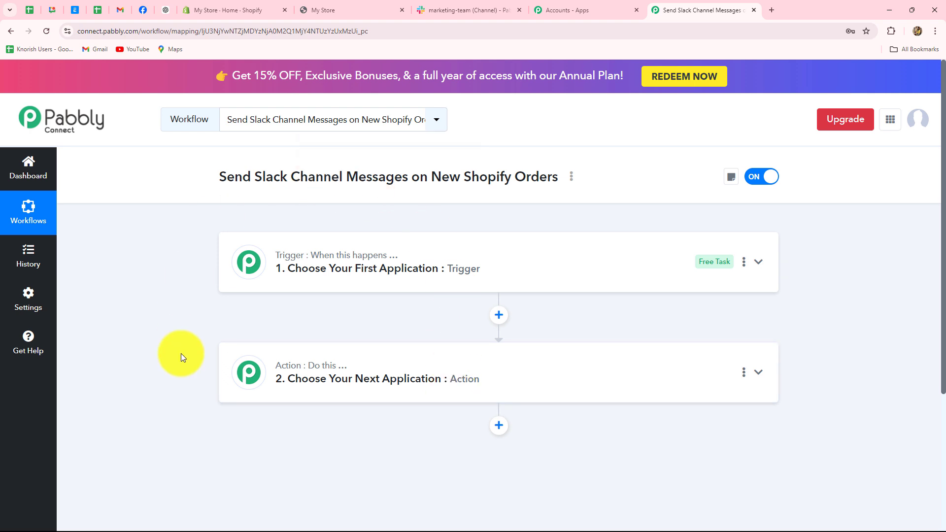
- Search 'Shop' in the trigger's Choose App list and select Shopify as the trigger app
click(329, 256)
scroll(312, 281, down, 2)
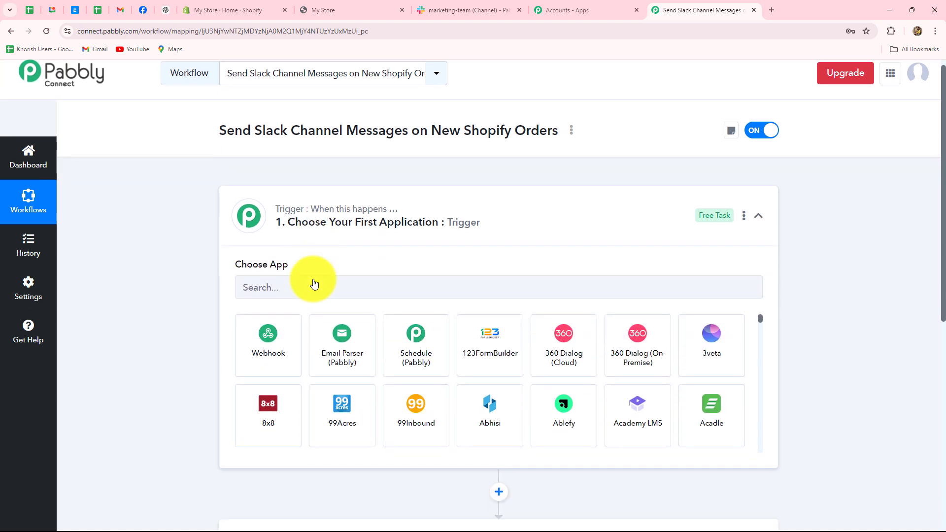
click(282, 233)
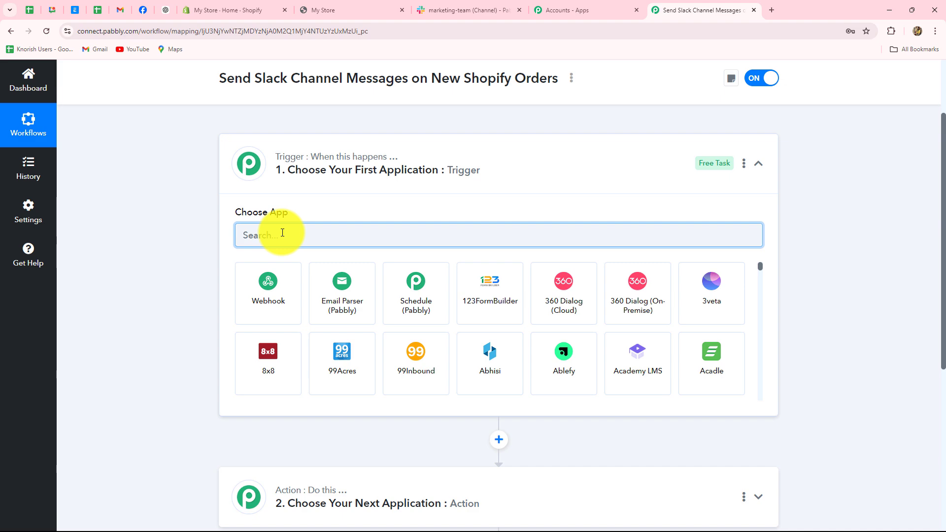
click(327, 9)
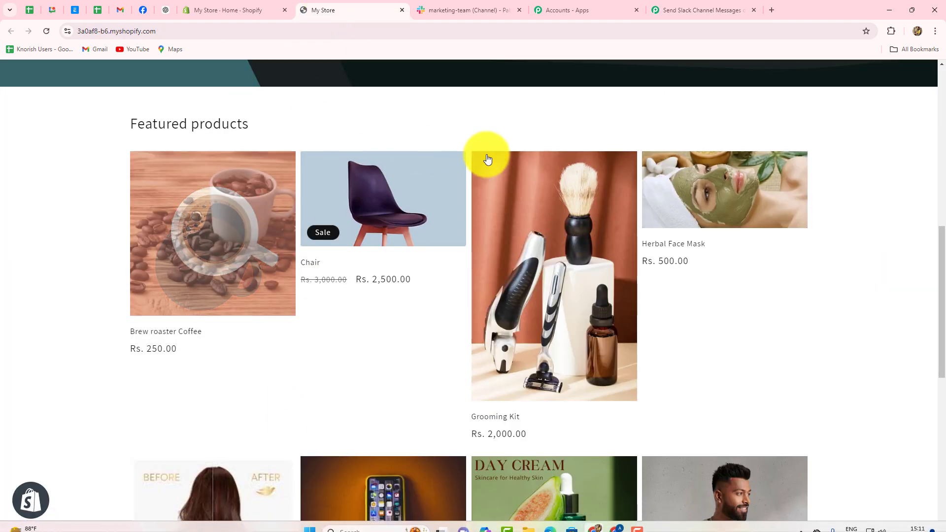
click(700, 10)
key(Caps_Lock)
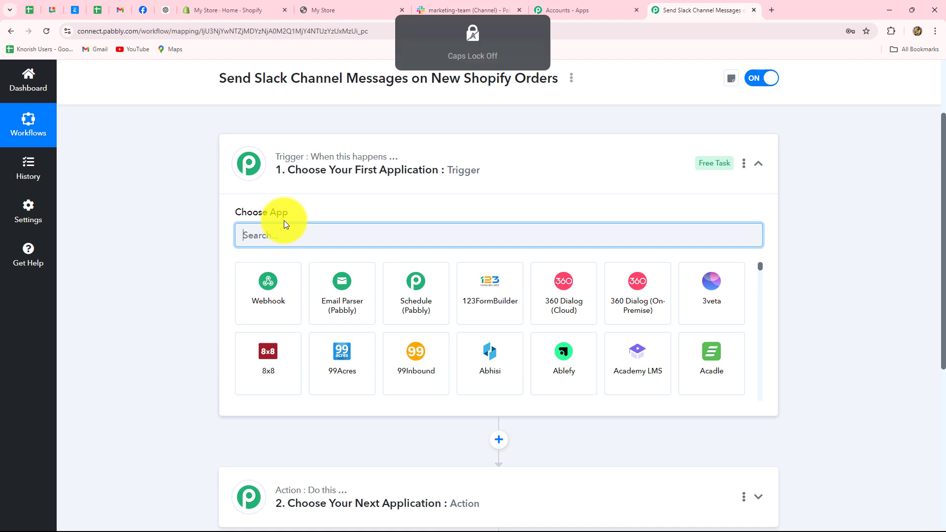
text(Shop)
click(564, 316)
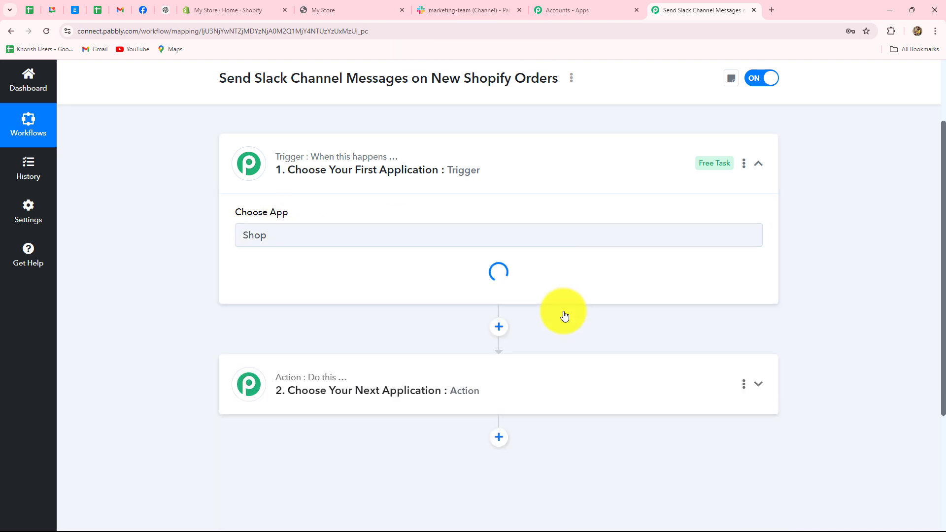
- Browse the list of available Shopify trigger events
click(302, 285)
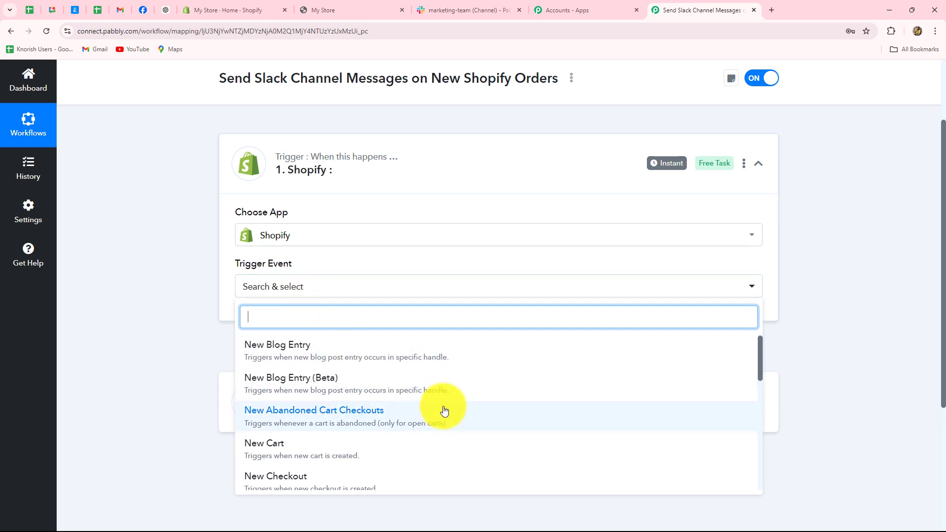
scroll(445, 411, down, 3)
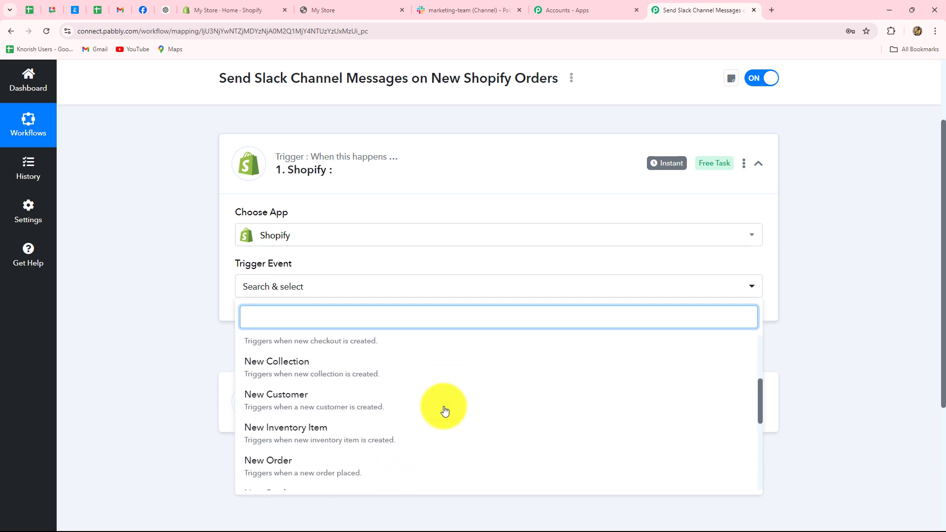
scroll(445, 411, up, 3)
scroll(164, 343, down, 2)
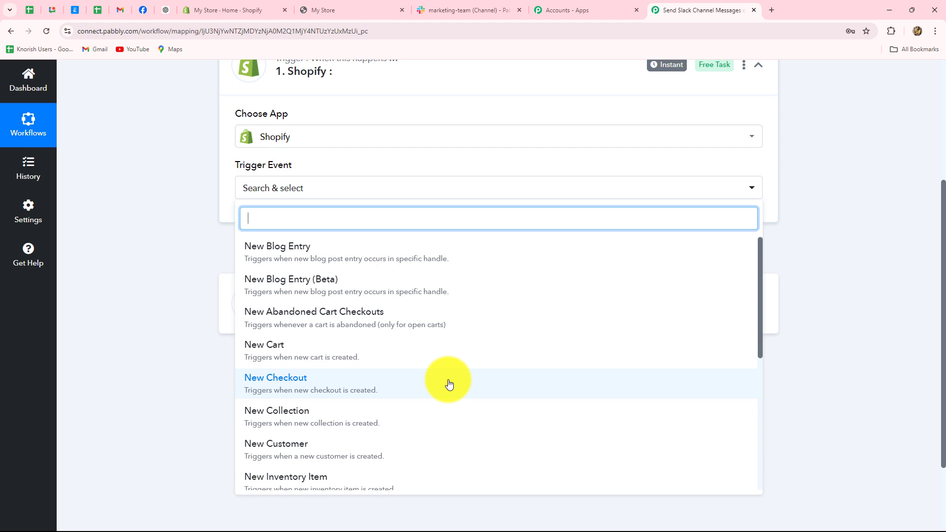
scroll(448, 382, down, 3)
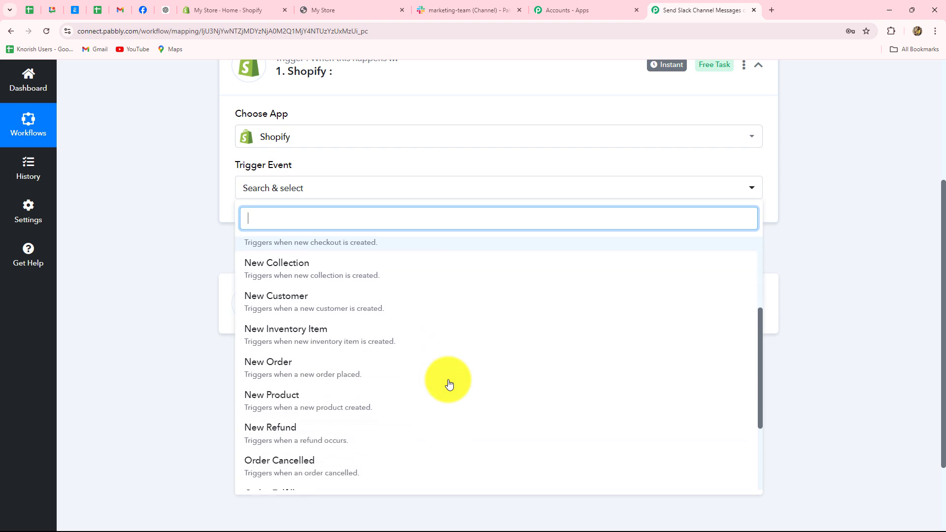
- Set the Shopify trigger event to New Order
click(302, 368)
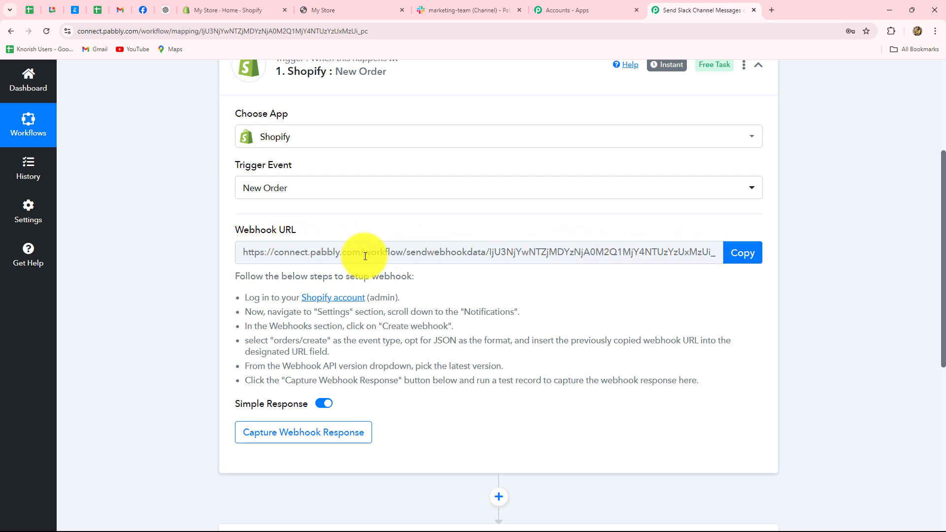
click(244, 10)
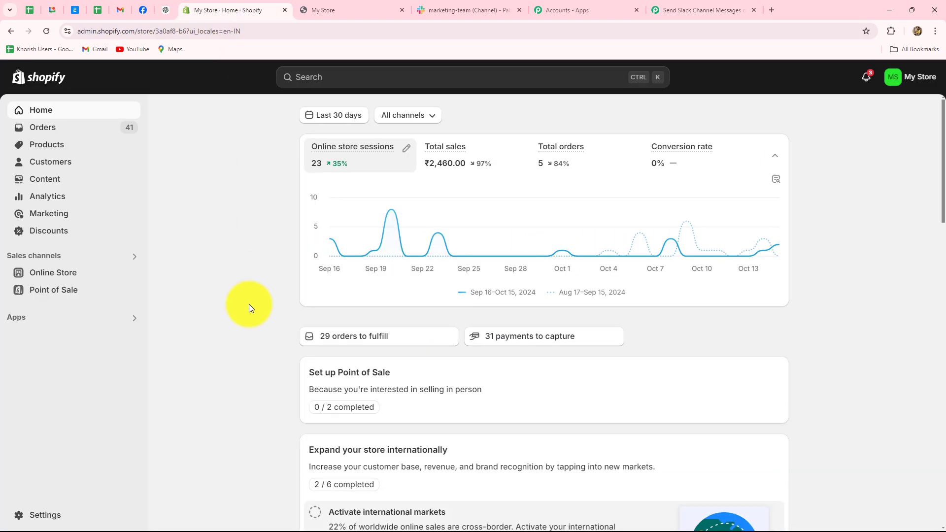
click(665, 10)
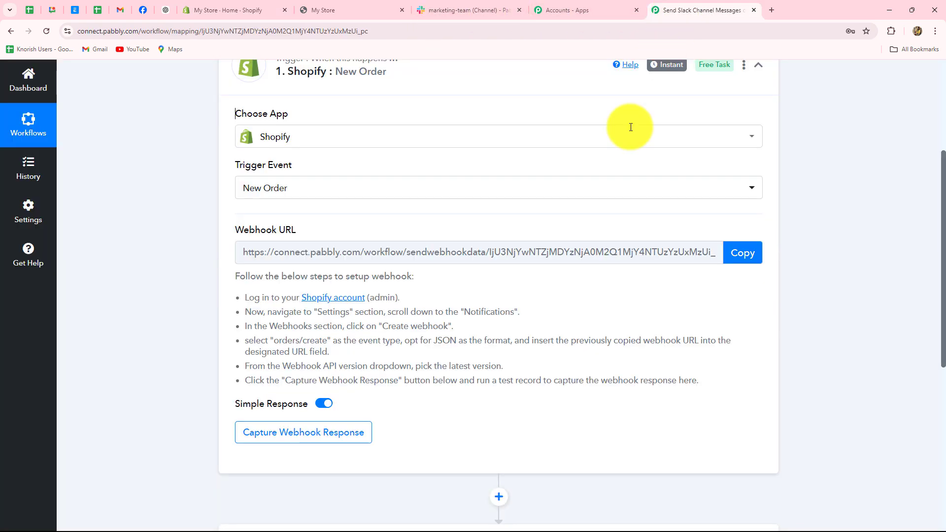
scroll(190, 288, up, 2)
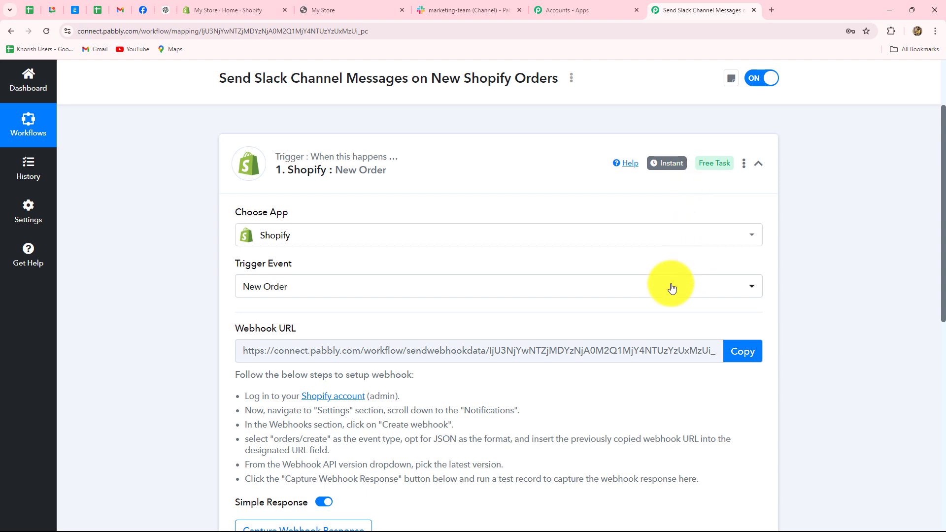
scroll(567, 303, down, 2)
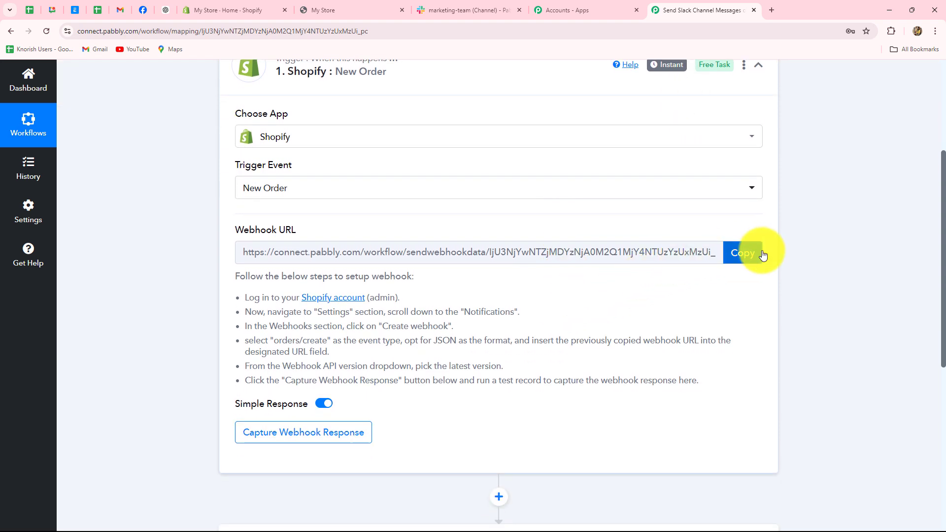
- Copy the trigger's webhook URL and start capturing the webhook response
click(743, 252)
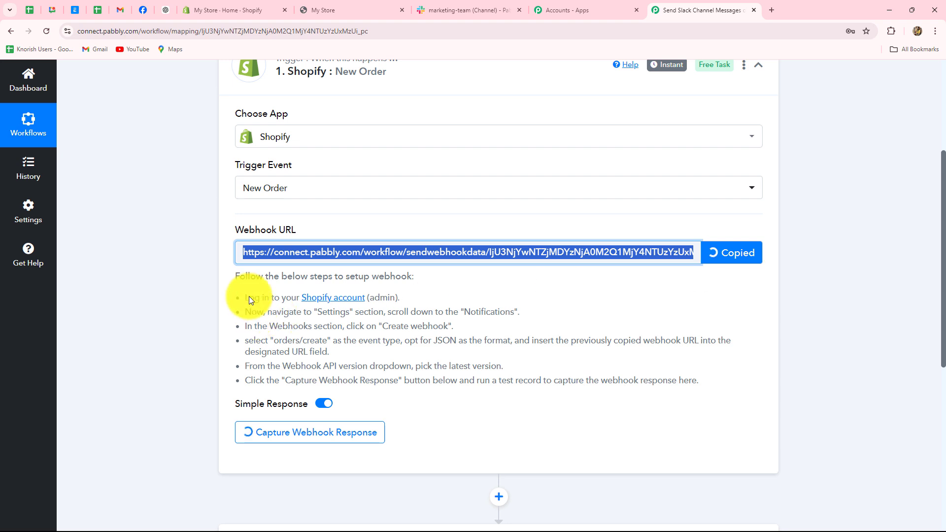
drag(244, 297, 724, 359)
click(724, 362)
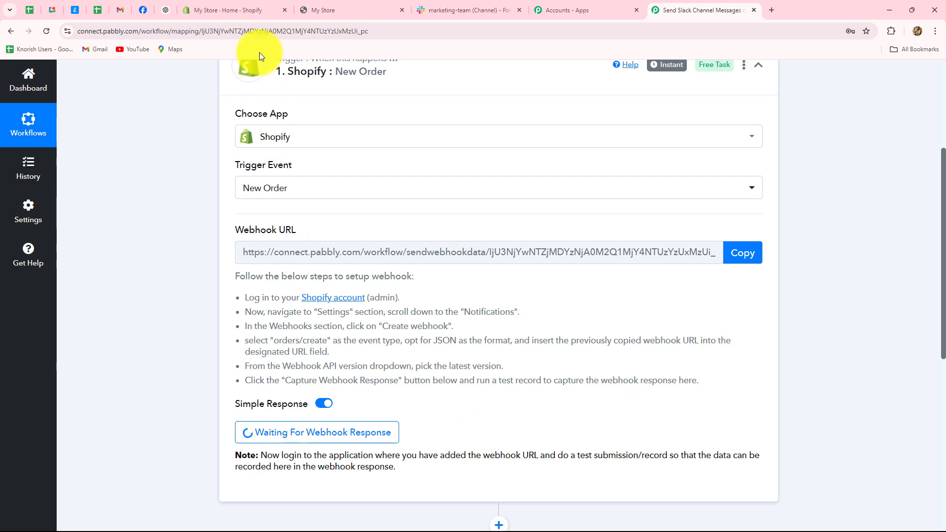
click(238, 9)
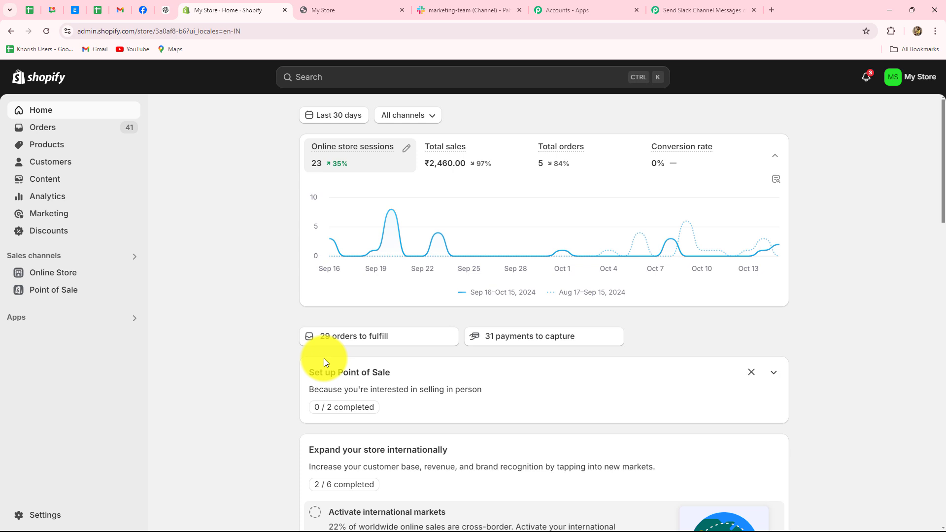
- Navigate to Shopify Settings > Notifications > Webhooks
click(44, 516)
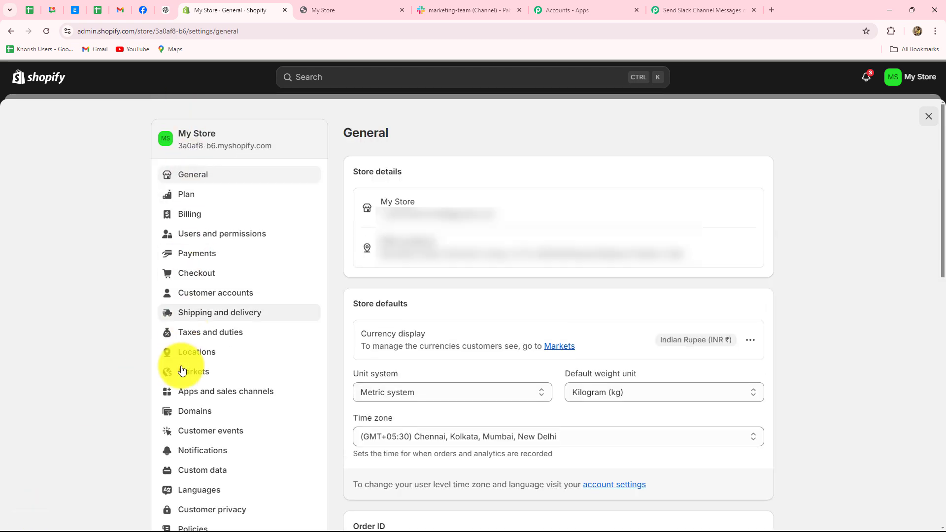
click(183, 449)
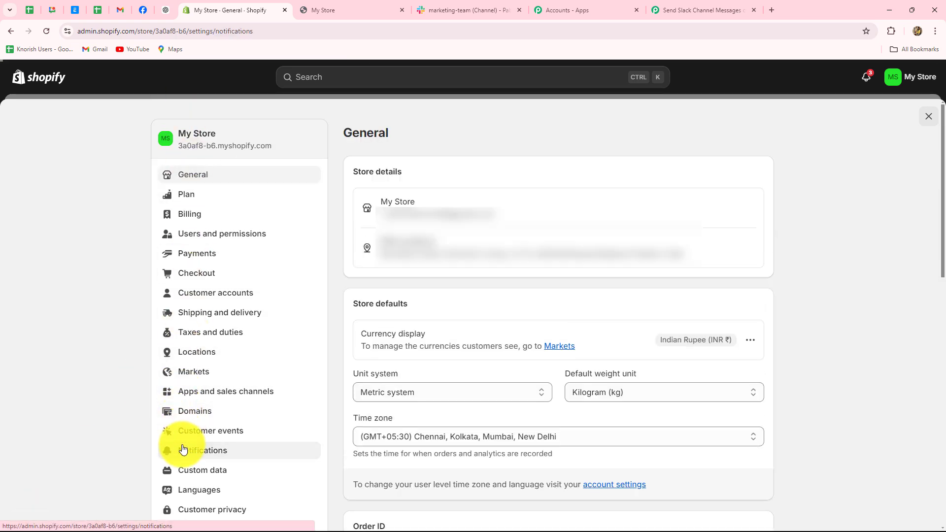
scroll(853, 386, down, 2)
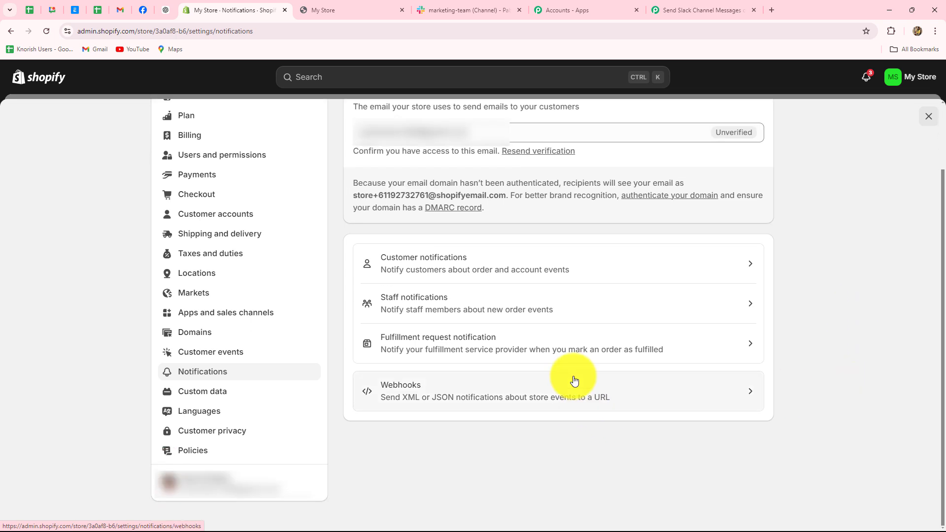
click(574, 380)
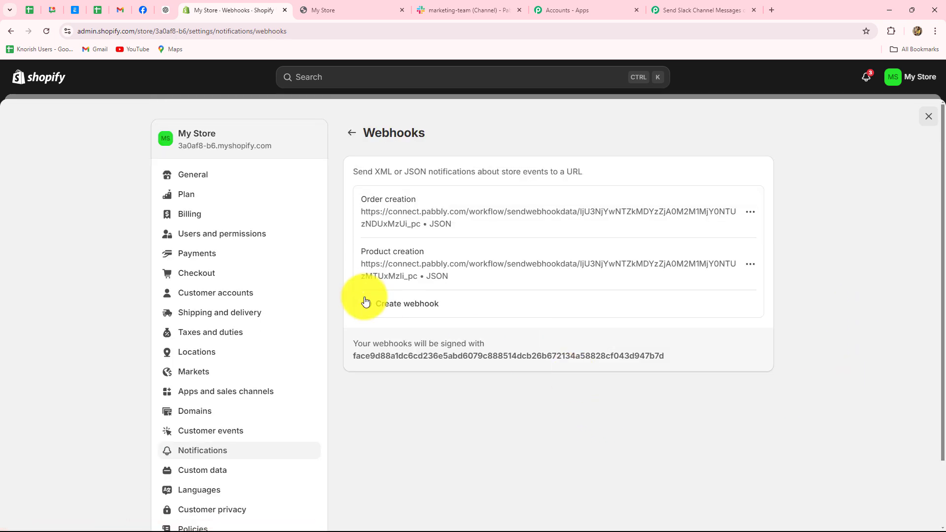
- Save a webhook with event Order creation, the pasted Pabbly URL, and API version 2024-10 (Latest)
click(387, 304)
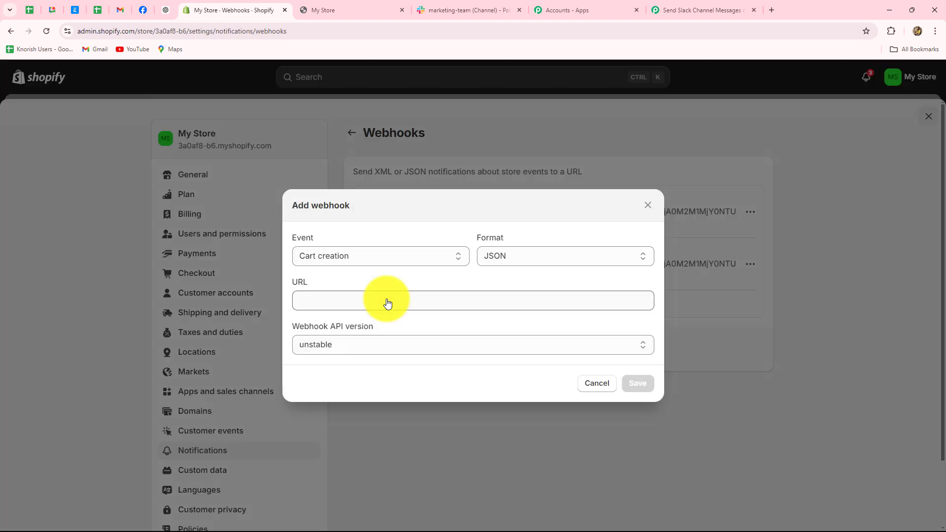
click(355, 260)
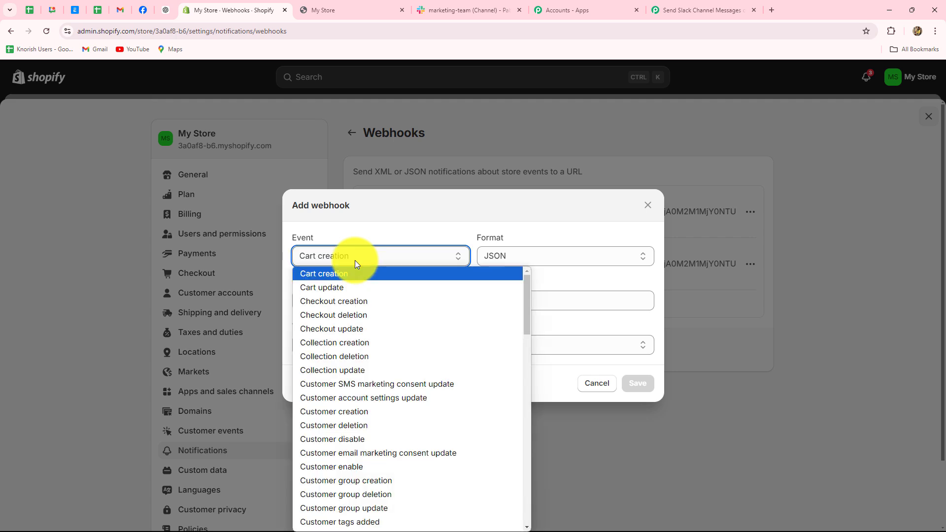
key(o)
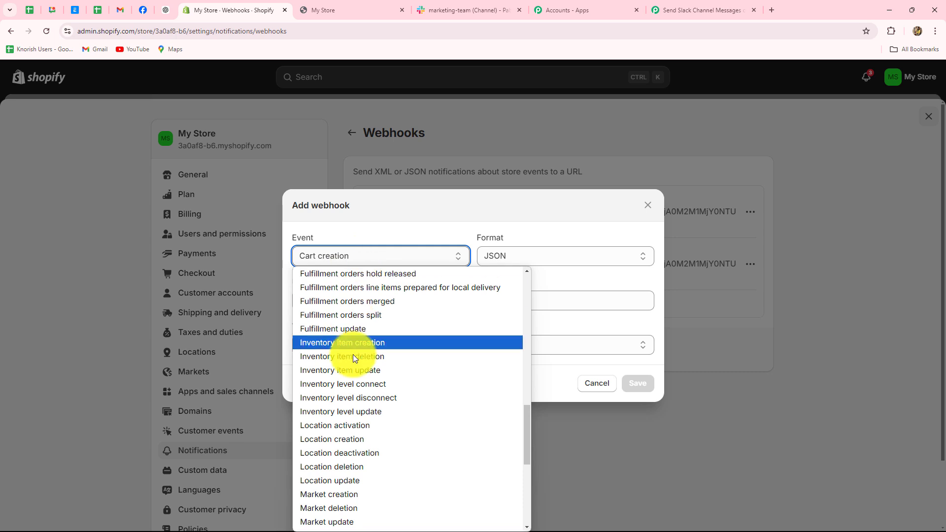
scroll(340, 425, down, 7)
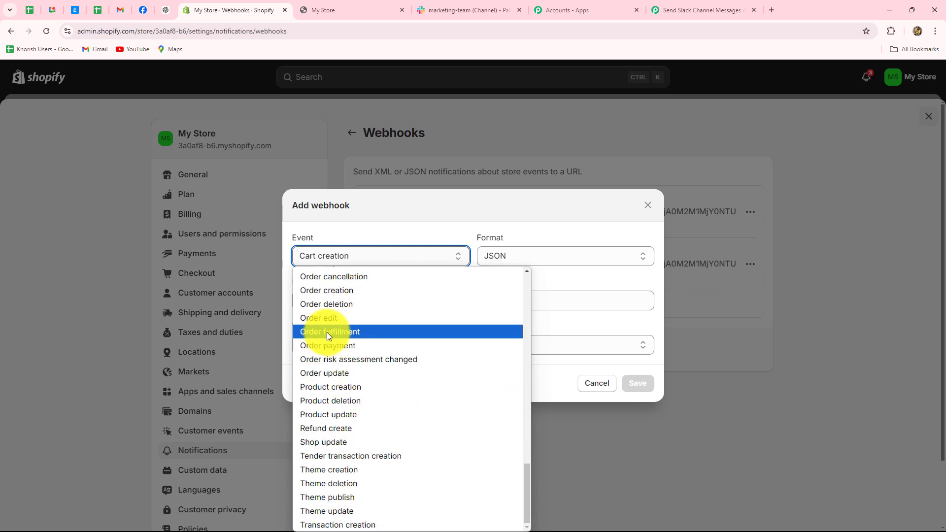
click(333, 294)
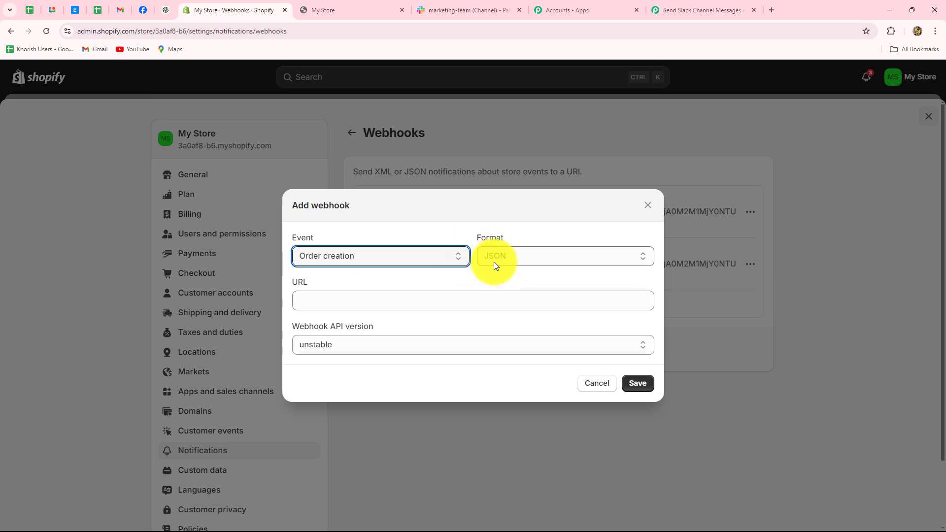
click(407, 300)
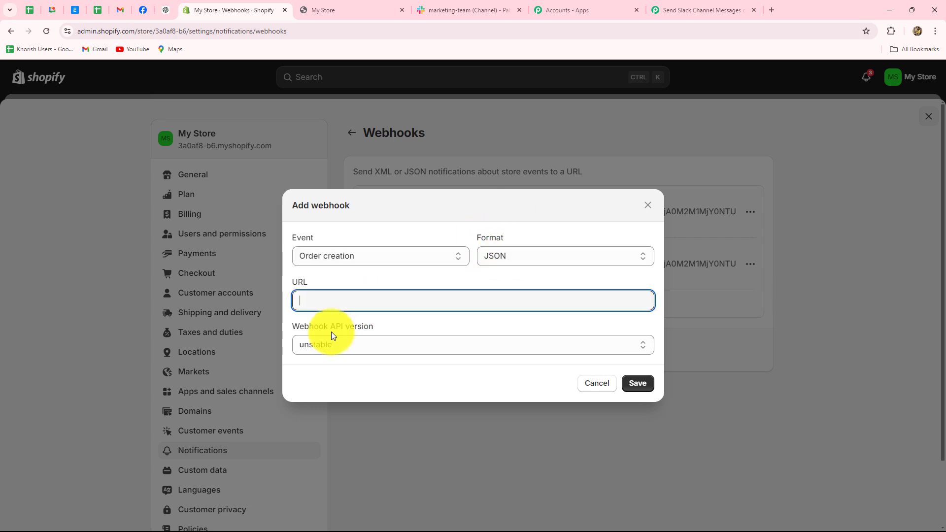
key(ctrl+v)
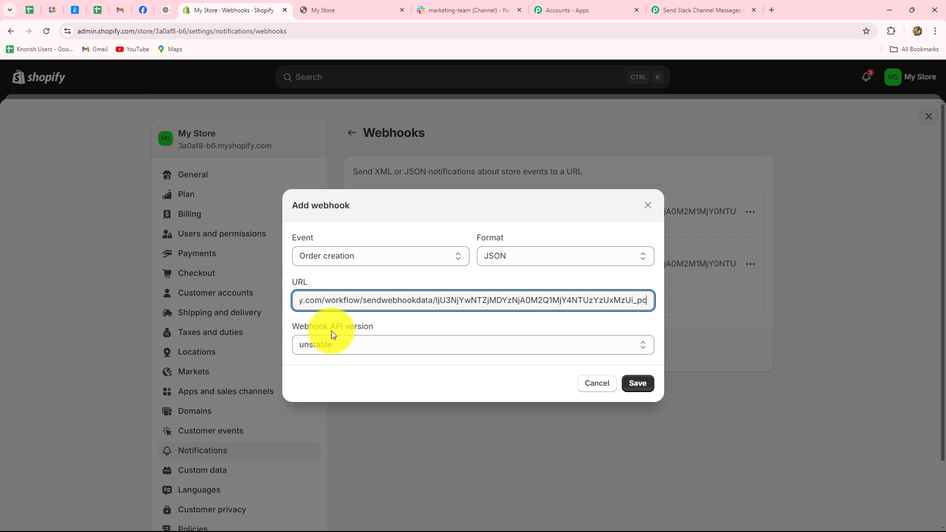
click(418, 314)
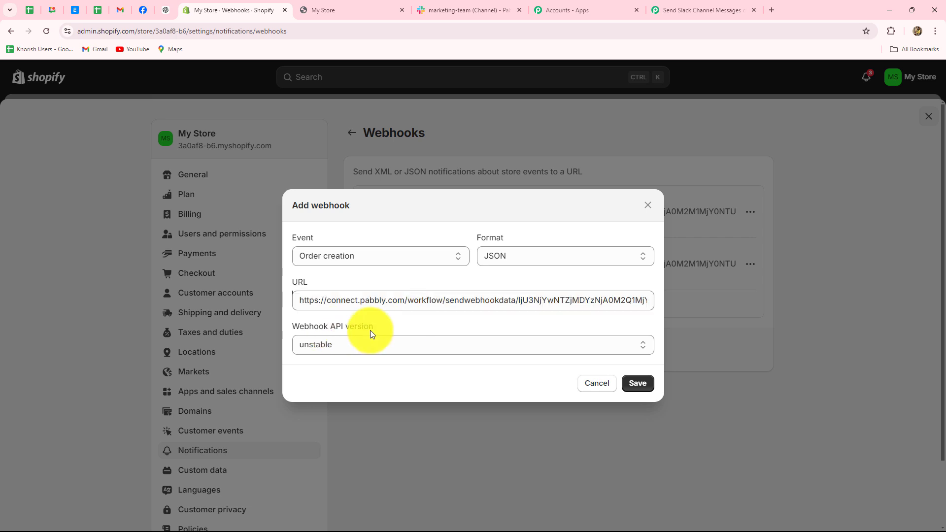
click(341, 344)
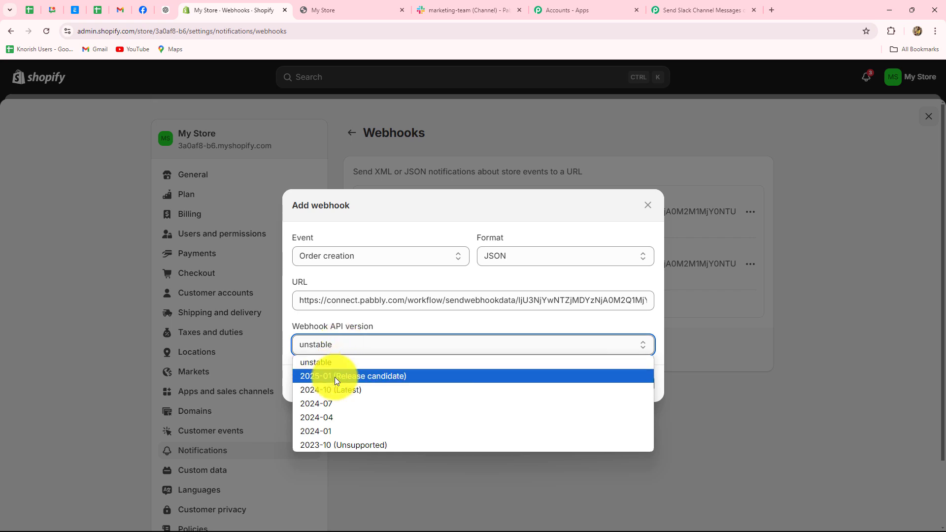
click(333, 391)
click(636, 383)
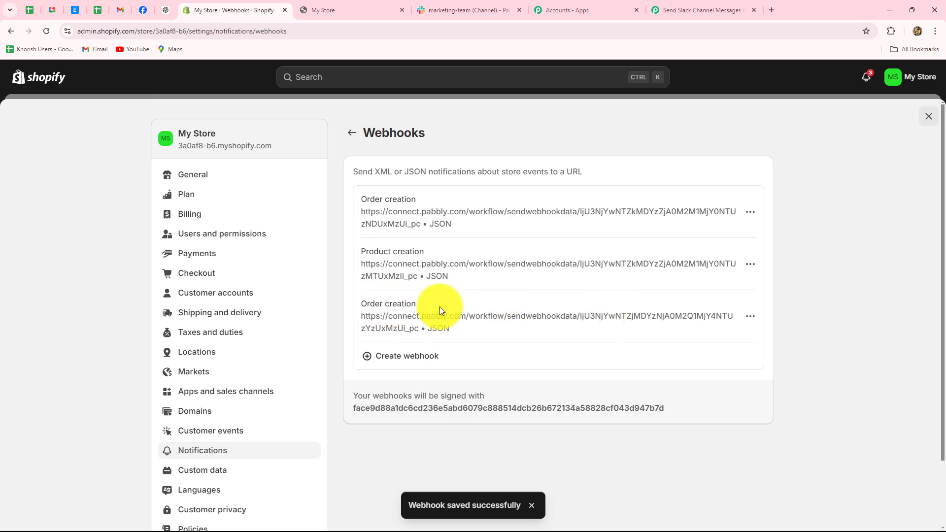
click(695, 10)
- In the storefront, choose Buy it now for 2 Herbal Face Masks to reach a ₹1,090.00 checkout
scroll(736, 223, down, 3)
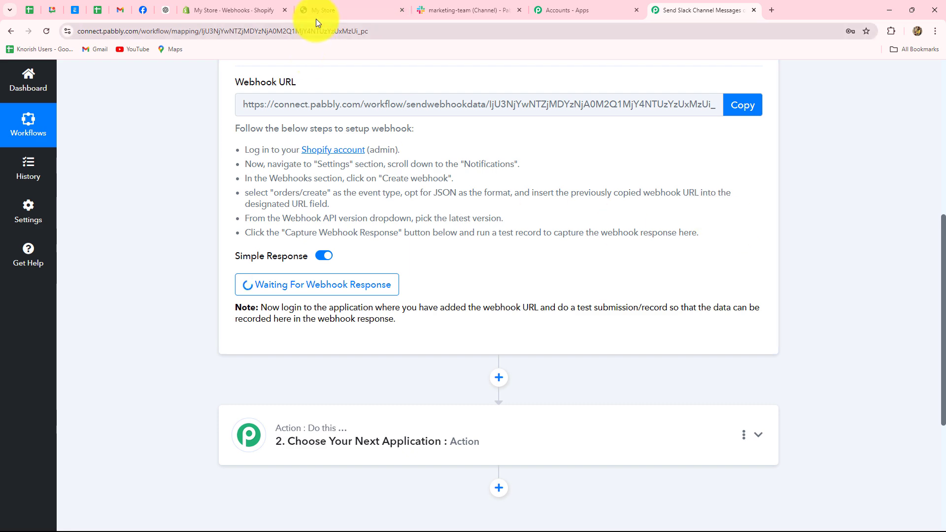
click(348, 5)
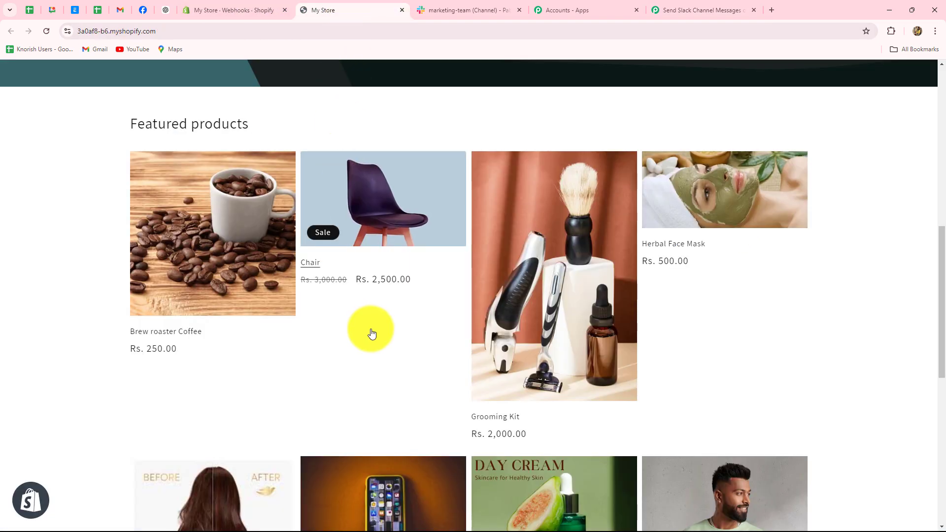
scroll(372, 331, down, 4)
scroll(371, 332, up, 4)
scroll(372, 331, down, 5)
scroll(372, 331, up, 6)
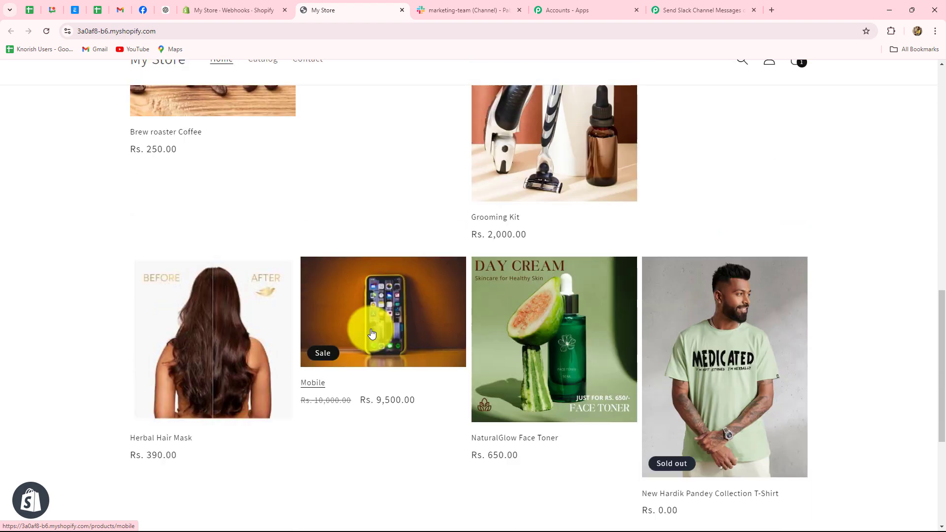
scroll(371, 331, up, 2)
scroll(372, 332, down, 2)
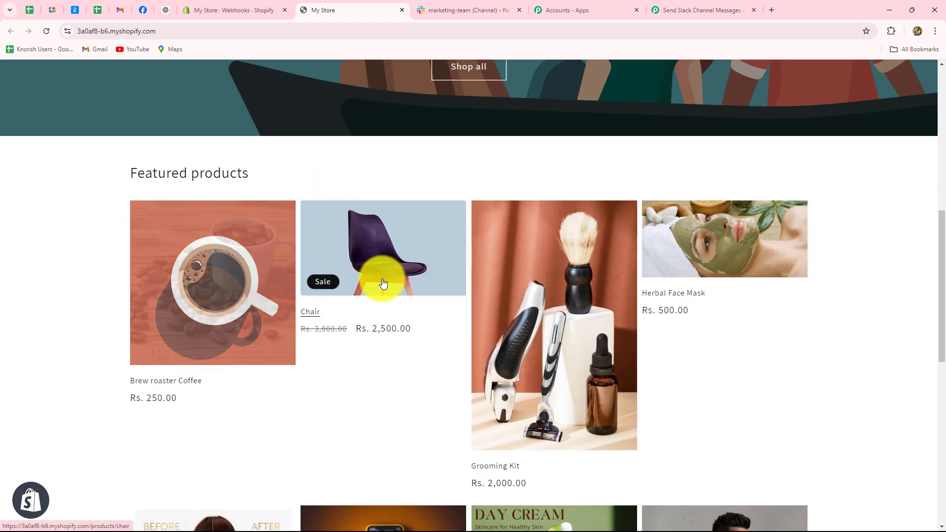
click(695, 239)
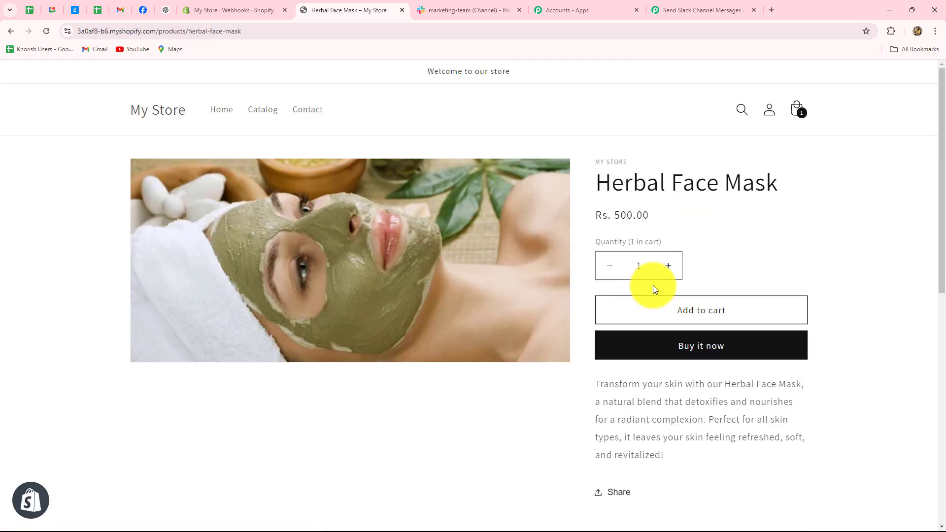
click(668, 266)
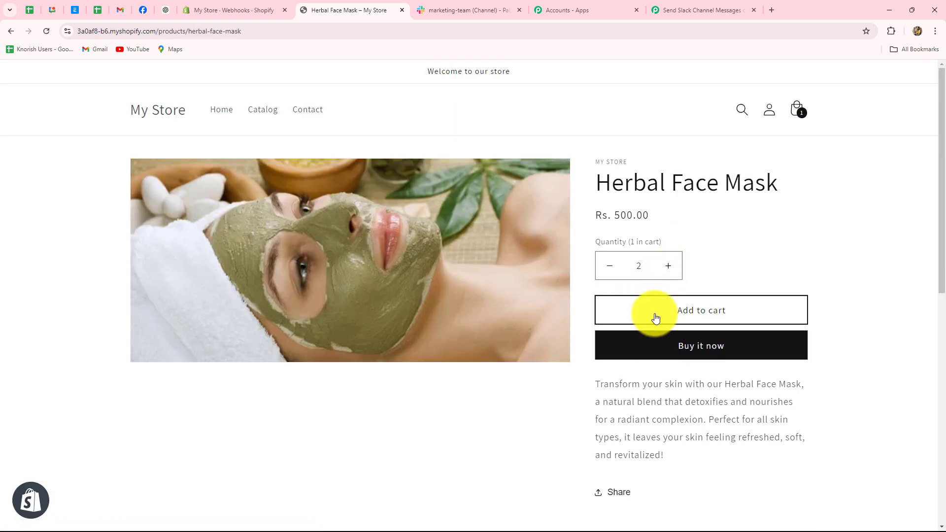
click(676, 348)
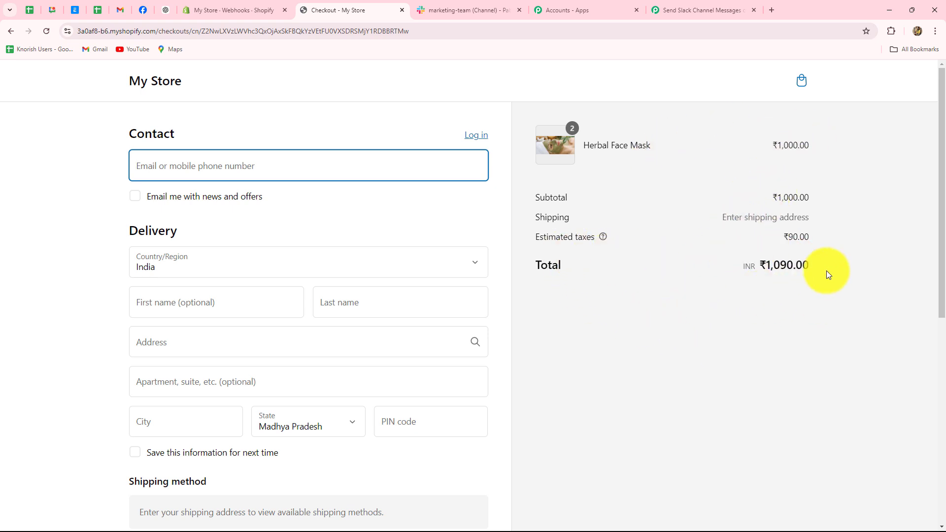
- Enter the contact email address on the checkout page
drag(742, 266, 813, 296)
scroll(724, 324, down, 3)
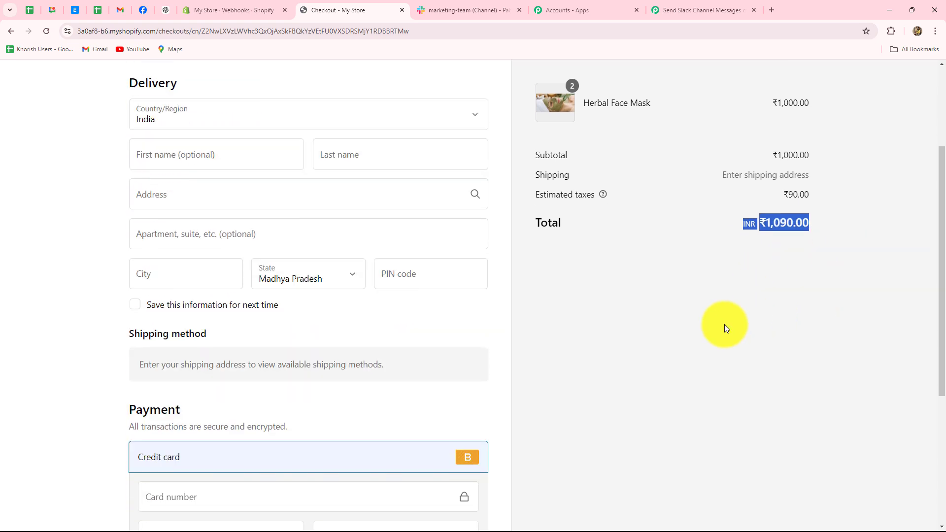
scroll(725, 324, up, 3)
click(665, 356)
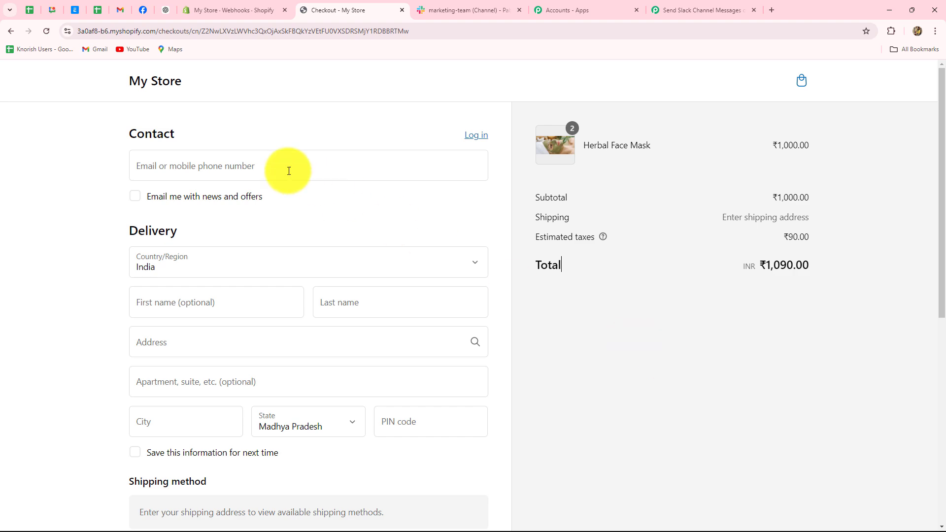
scroll(259, 164, down, 3)
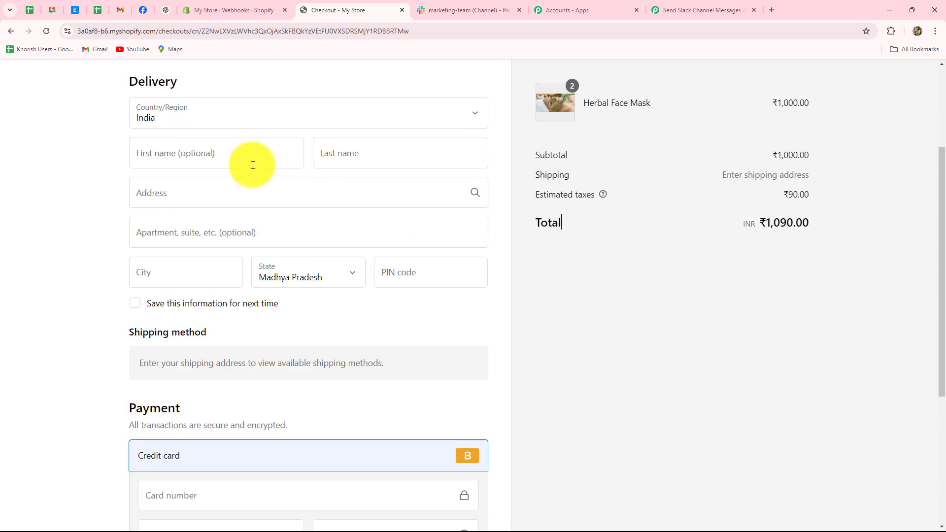
scroll(249, 163, up, 3)
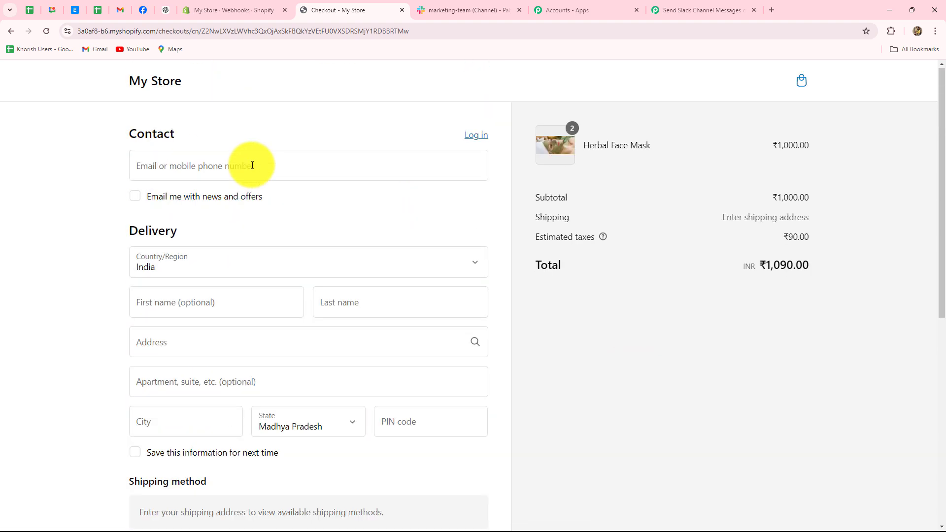
click(145, 164)
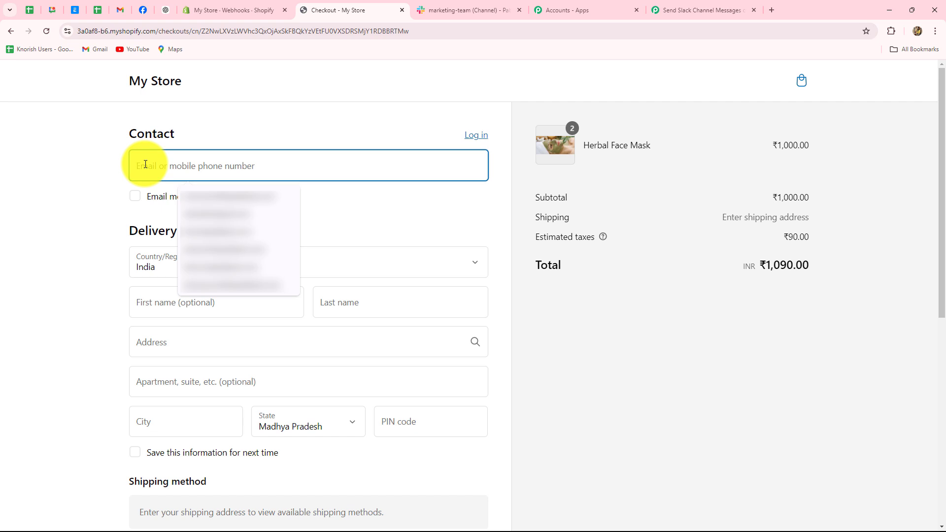
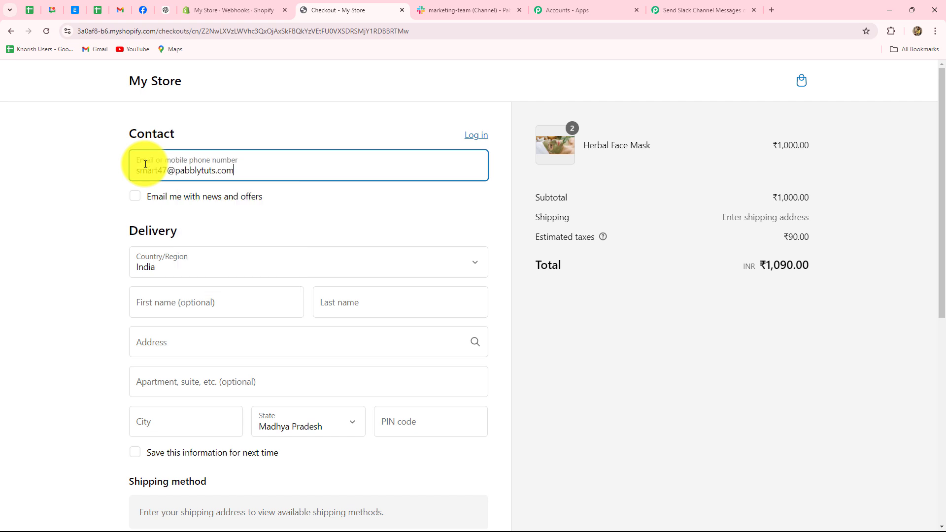
scroll(197, 237, down, 2)
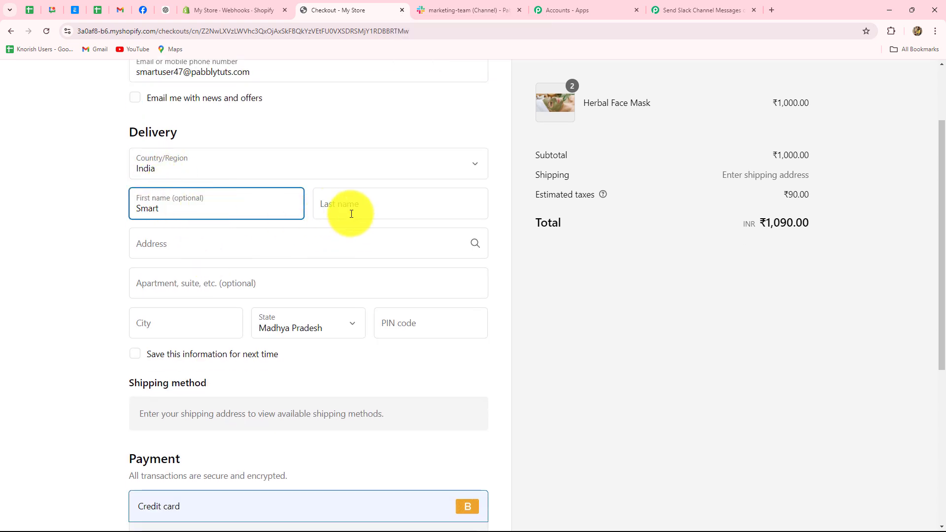
- Fill in the shipping last name, street address, apartment, city and PIN code
click(351, 214)
click(371, 251)
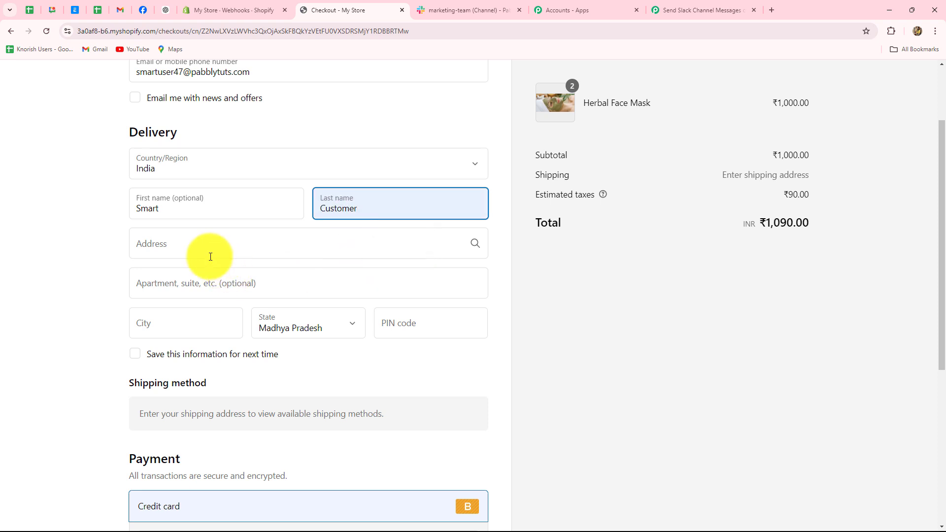
click(197, 244)
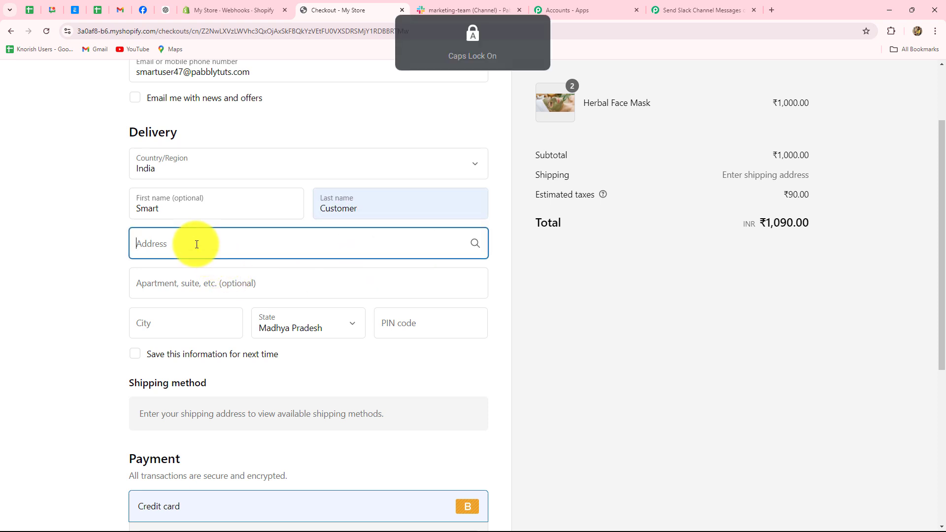
text(Big Street)
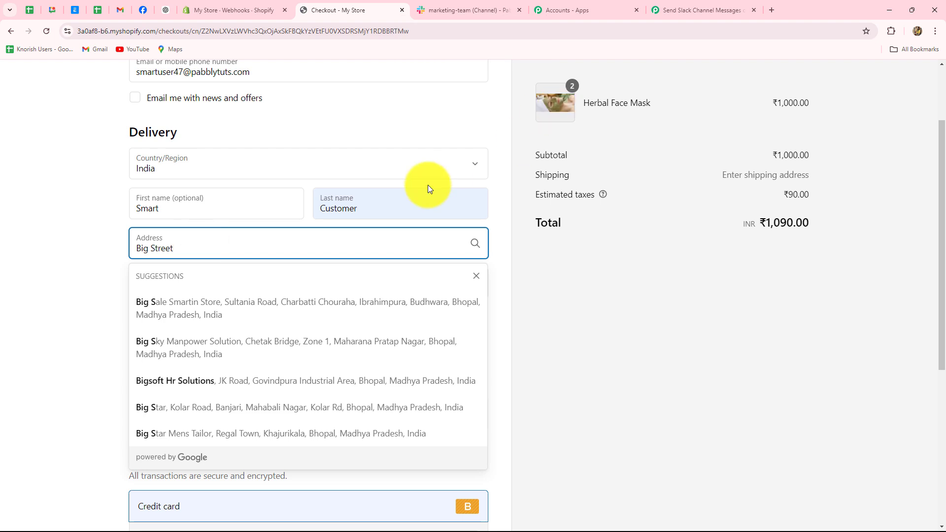
click(76, 257)
click(179, 281)
click(200, 317)
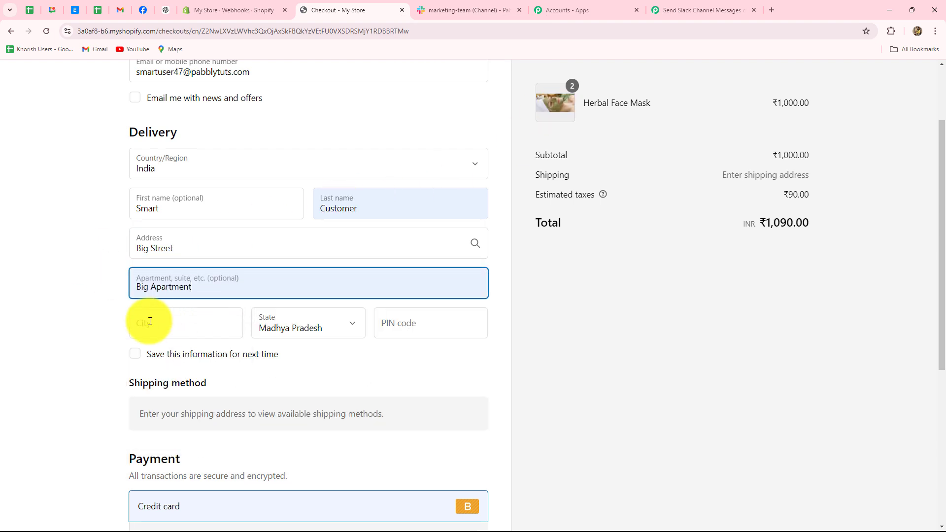
click(148, 323)
text(Bhopal)
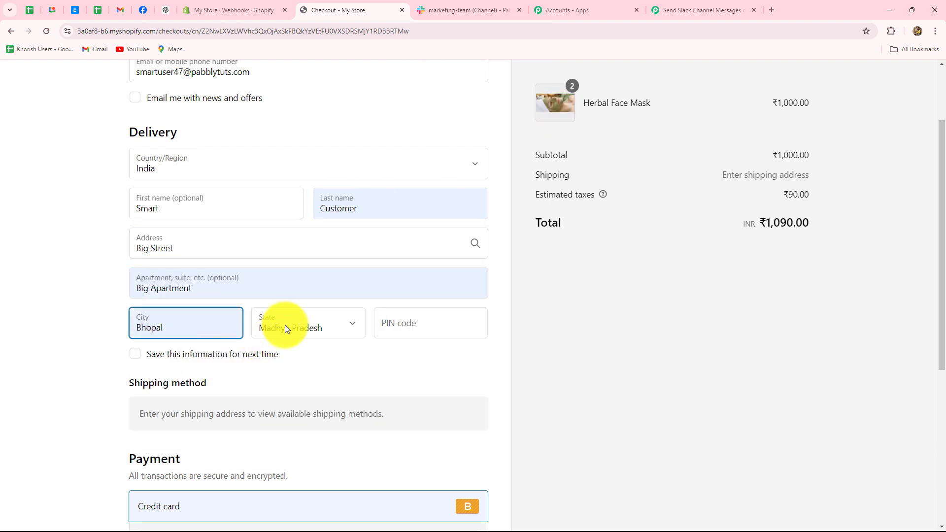
click(400, 323)
text(462003)
- Enter the test card number, expiry and security code, then pay ₹1,180.00 for the order
scroll(436, 344, down, 3)
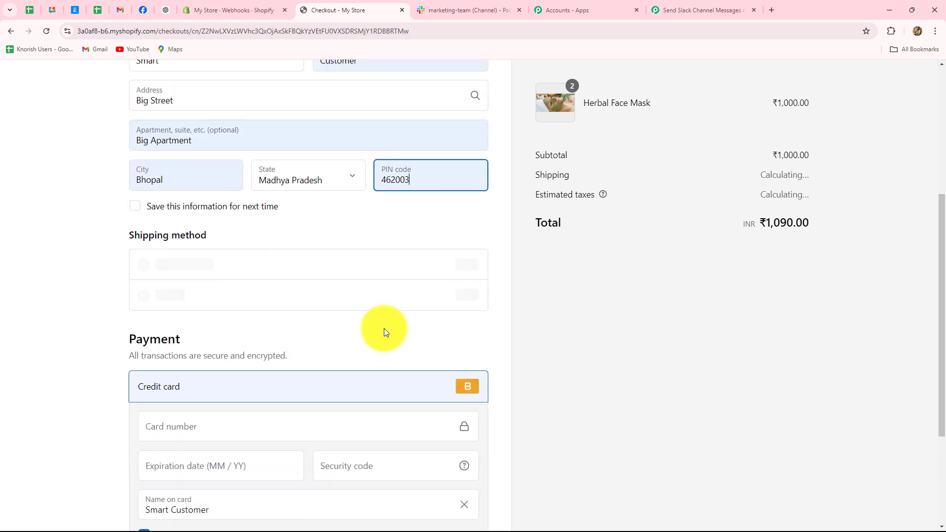
scroll(196, 282, down, 3)
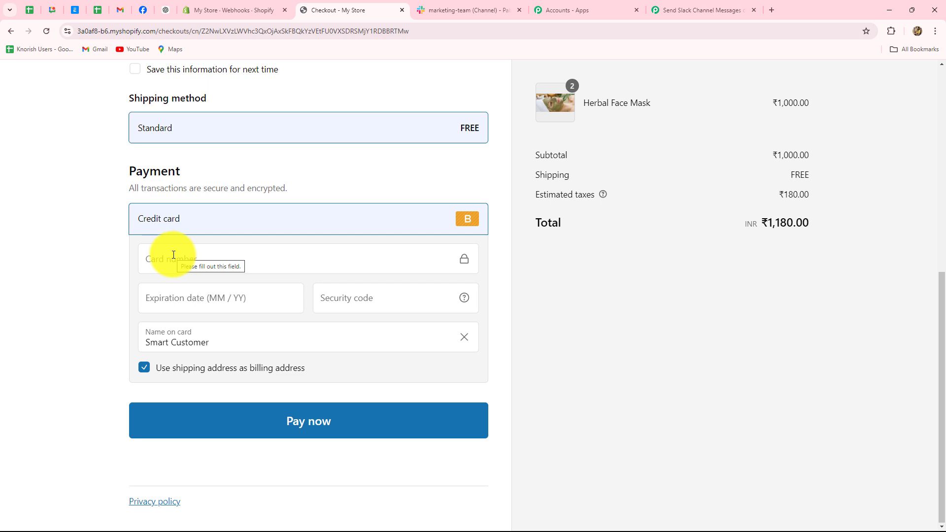
click(172, 256)
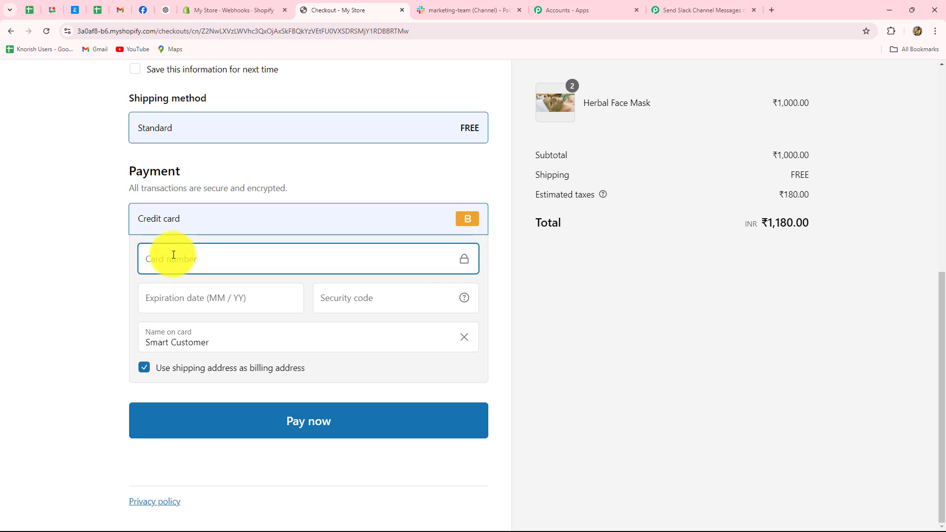
key(ctrl+v)
click(192, 308)
text(032)
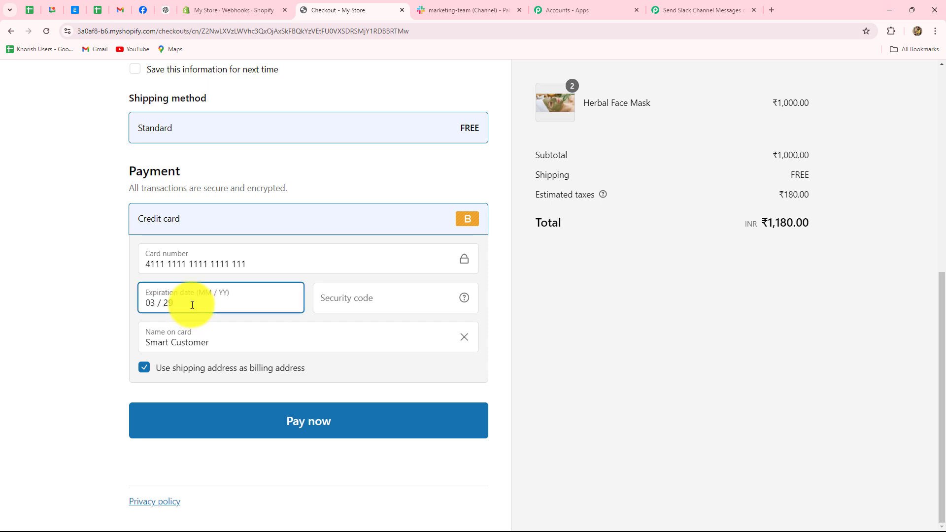
click(376, 297)
text(345)
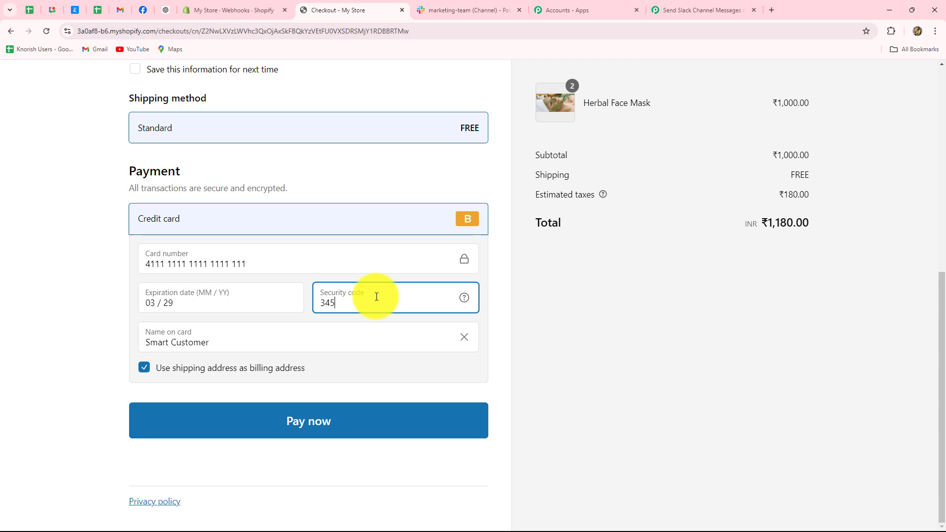
click(228, 422)
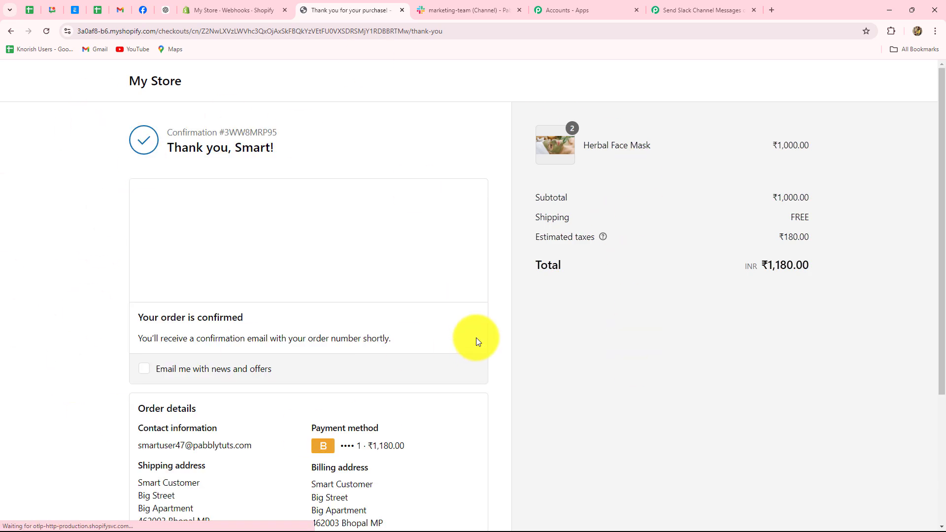
scroll(476, 340, down, 4)
scroll(476, 338, up, 3)
click(670, 5)
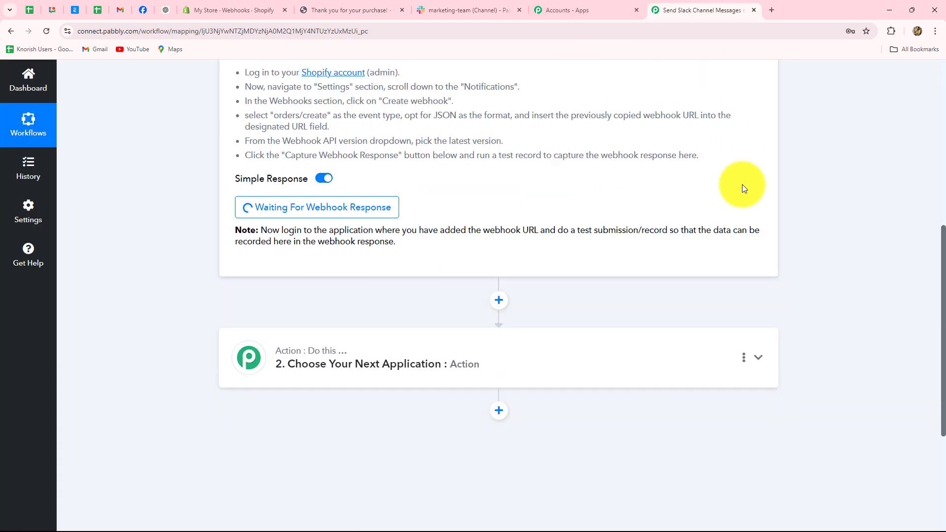
scroll(743, 188, down, 1)
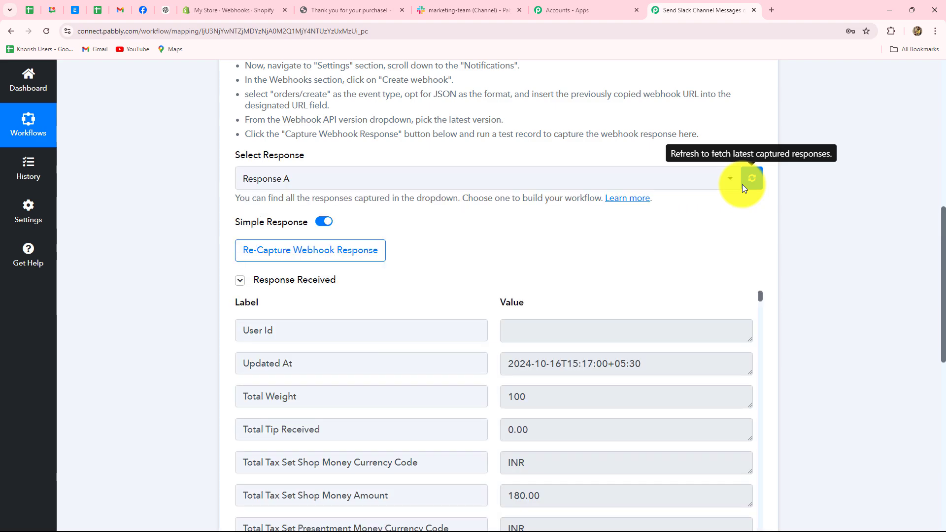
scroll(858, 277, down, 5)
scroll(613, 313, up, 2)
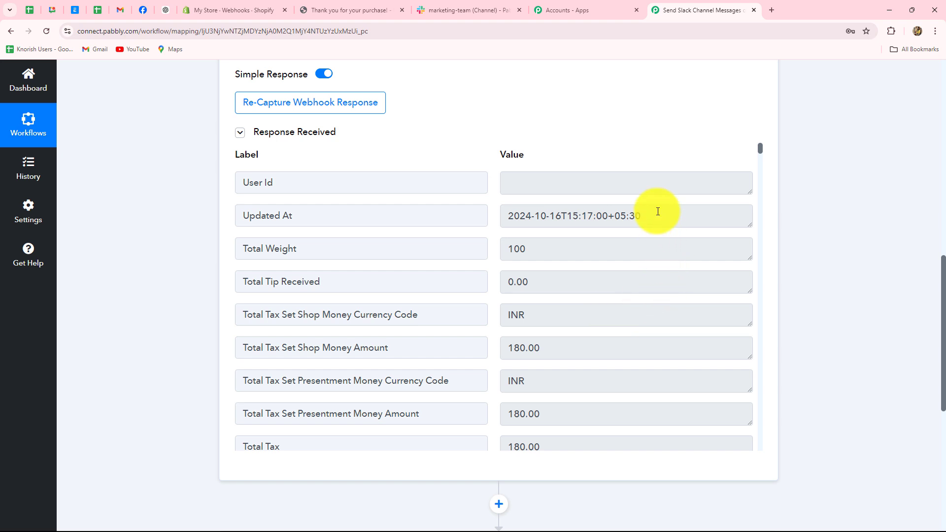
triple_click(674, 225)
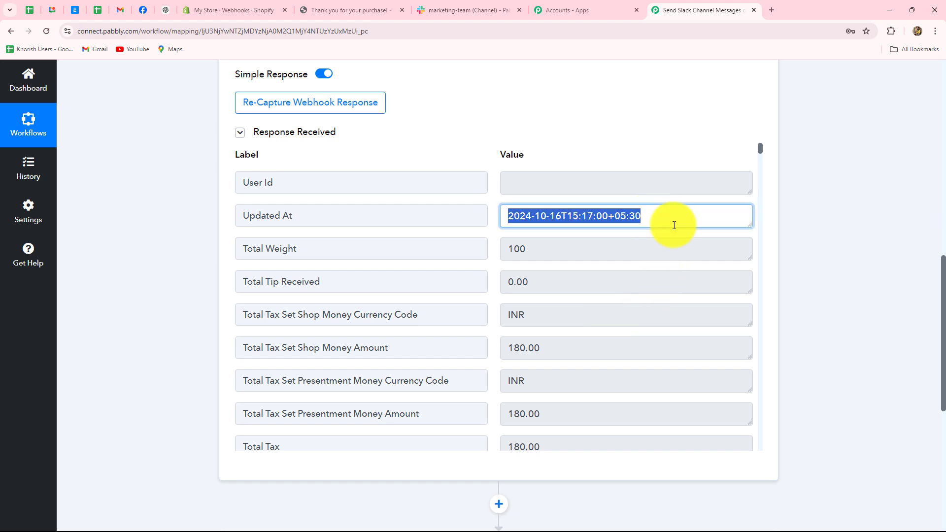
scroll(673, 225, down, 3)
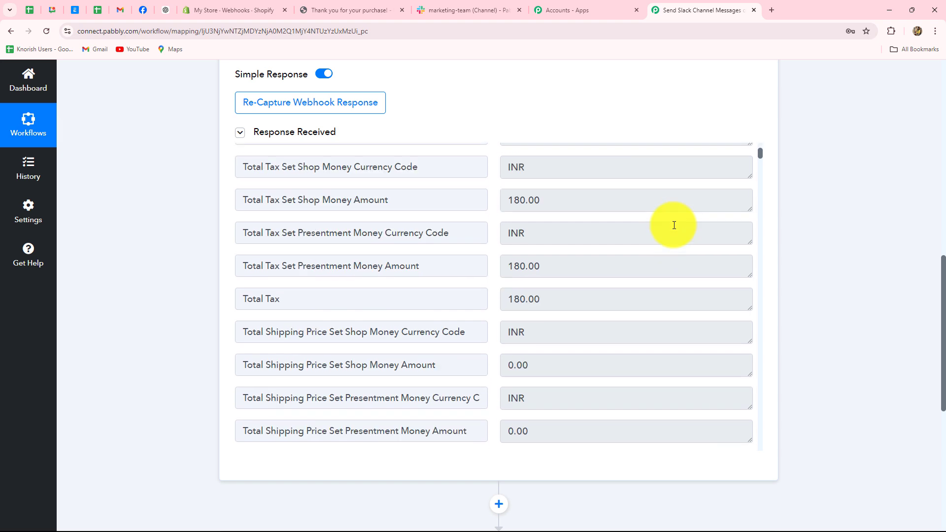
scroll(629, 271, down, 8)
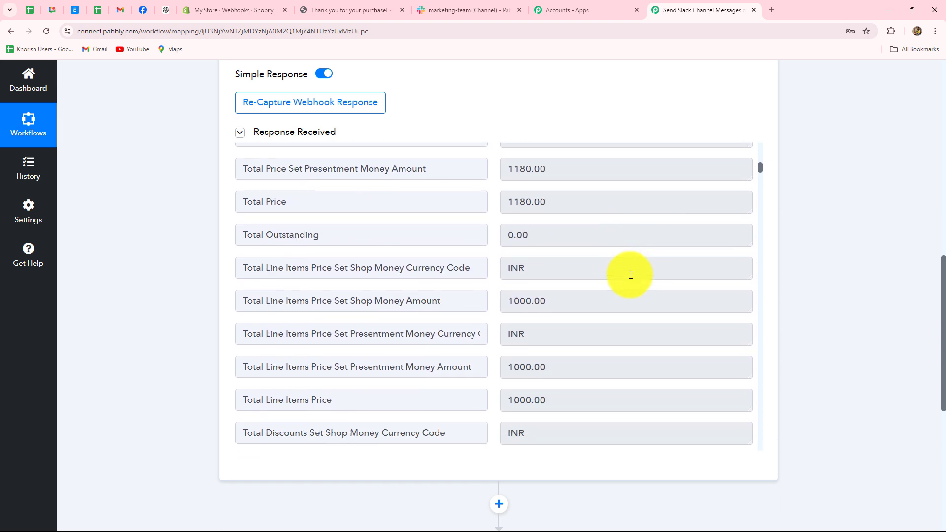
triple_click(566, 206)
scroll(586, 258, down, 2)
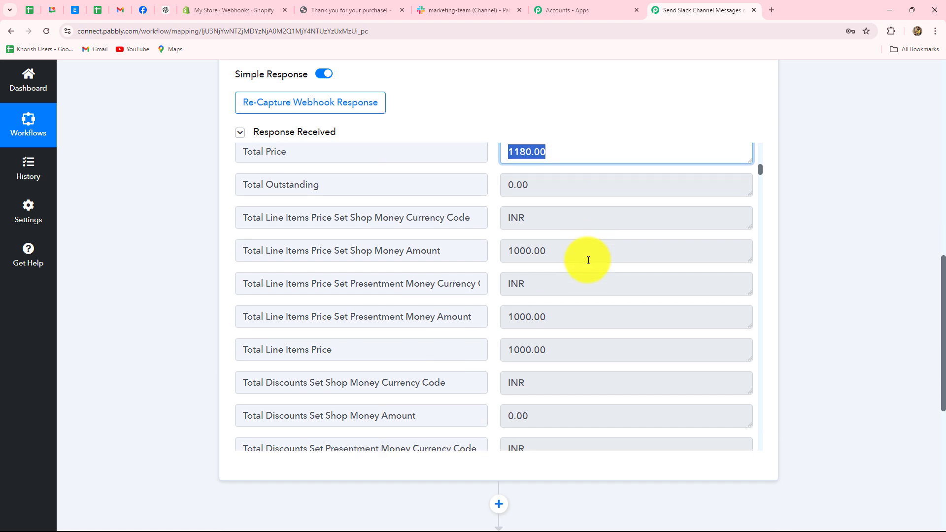
click(571, 204)
triple_click(583, 203)
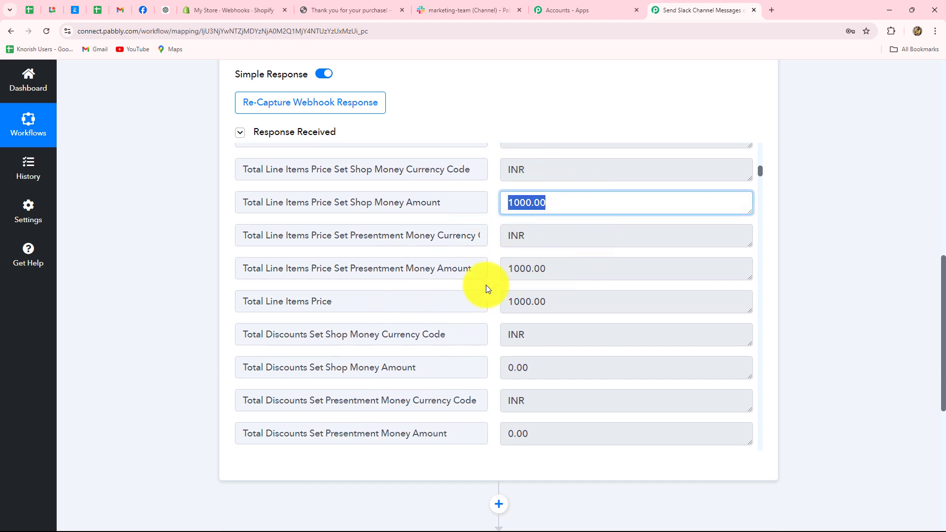
scroll(580, 312, down, 5)
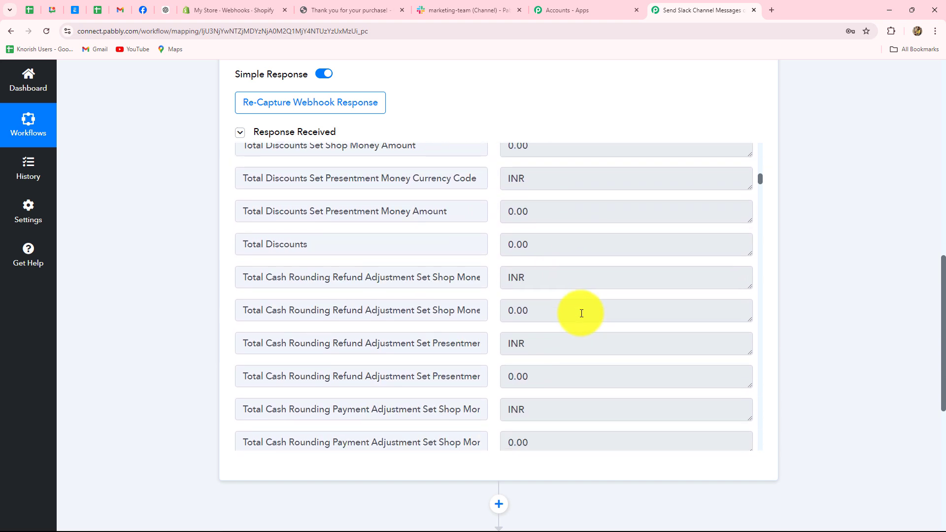
scroll(581, 314, down, 5)
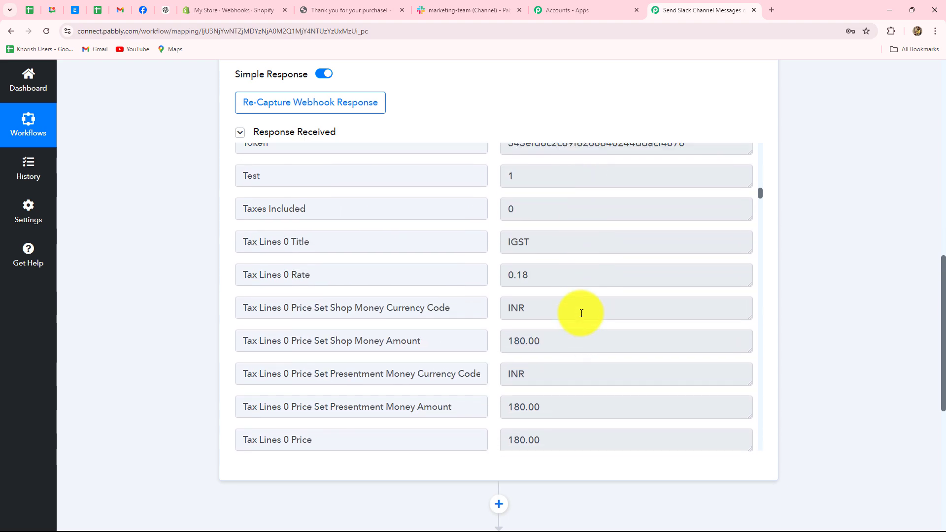
scroll(581, 313, down, 10)
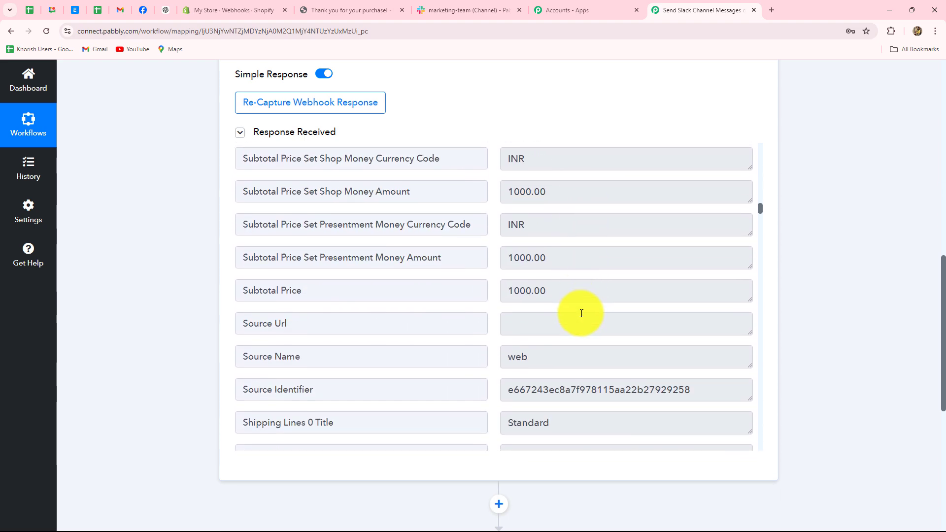
scroll(582, 313, down, 3)
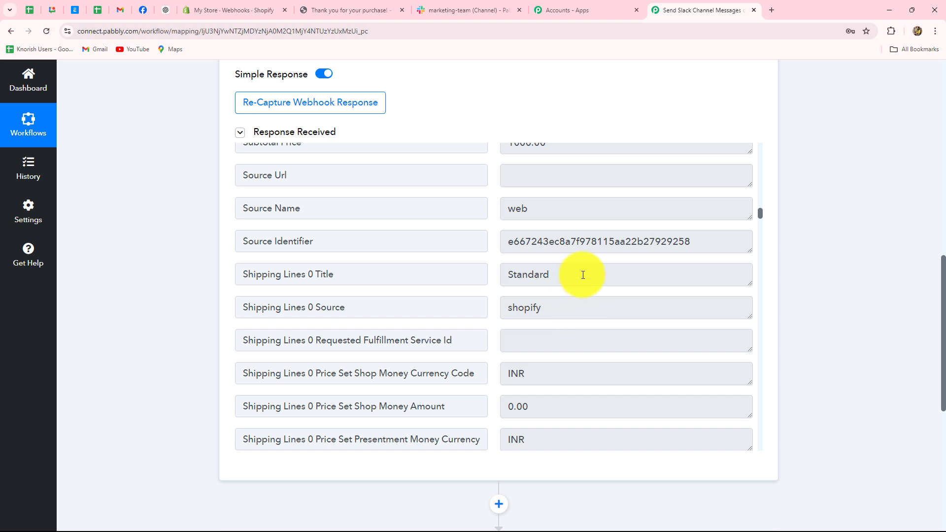
drag(583, 275, 475, 274)
scroll(541, 302, down, 3)
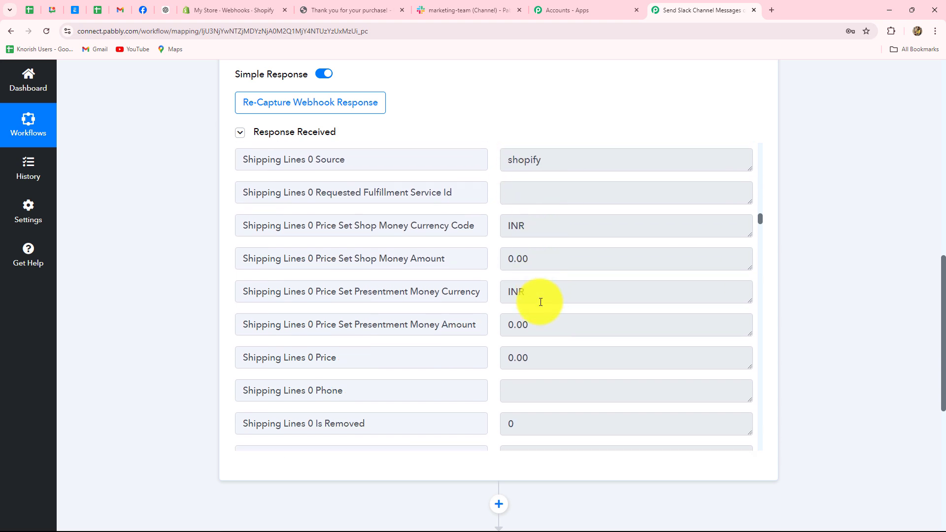
scroll(540, 302, down, 13)
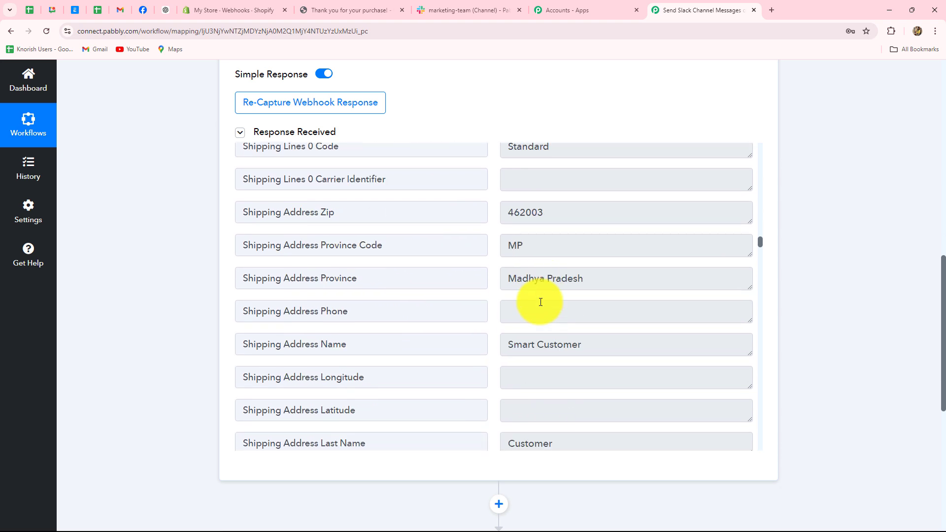
scroll(540, 302, up, 4)
scroll(542, 302, down, 4)
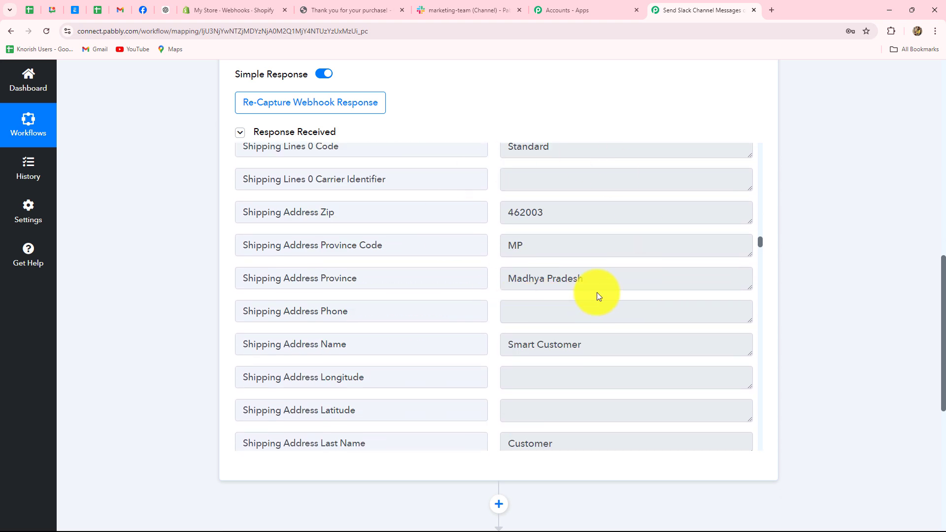
scroll(596, 292, down, 3)
scroll(591, 283, down, 8)
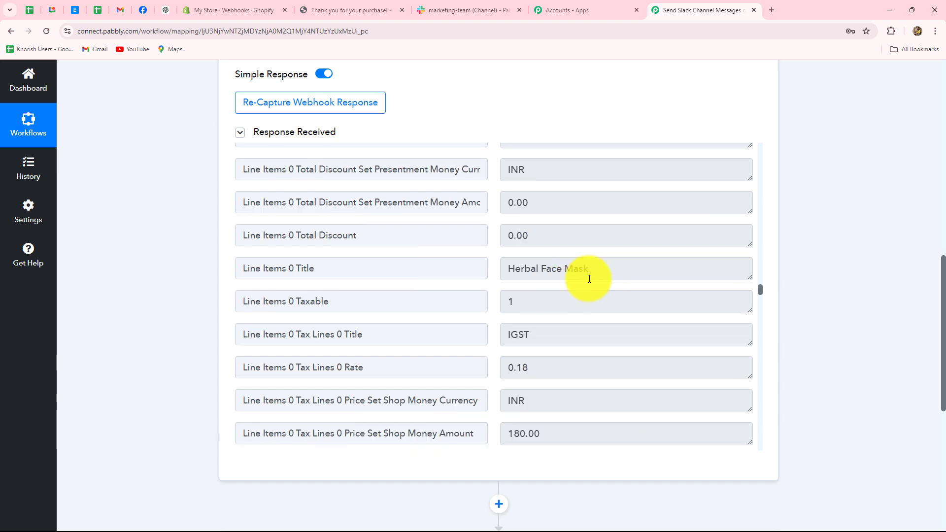
drag(589, 279, 458, 274)
scroll(527, 311, down, 10)
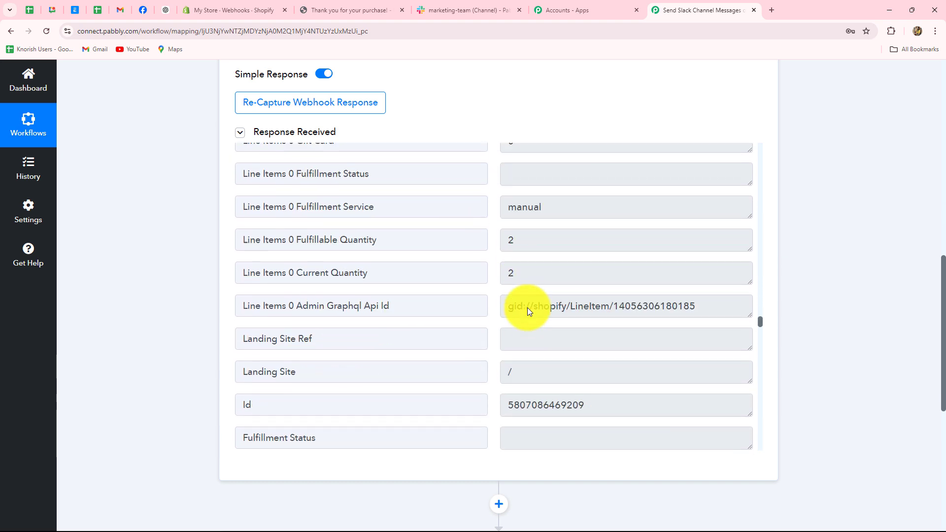
scroll(527, 307, up, 6)
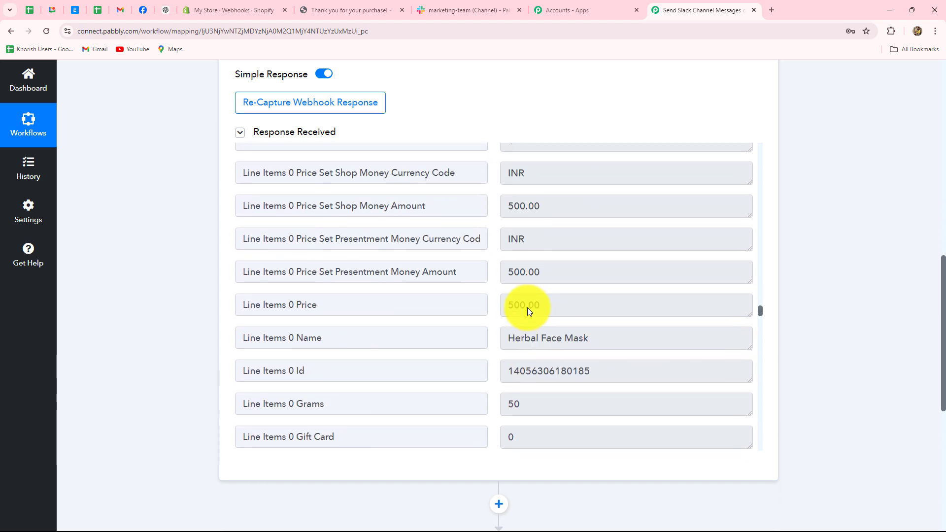
scroll(527, 307, up, 3)
scroll(527, 307, down, 1)
scroll(527, 307, up, 1)
double_click(534, 222)
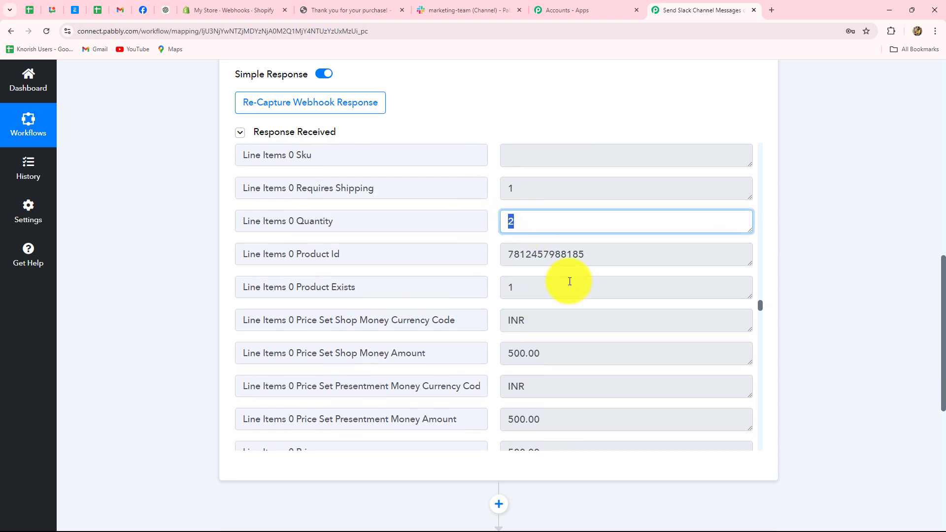
scroll(571, 283, down, 5)
drag(640, 278, 468, 276)
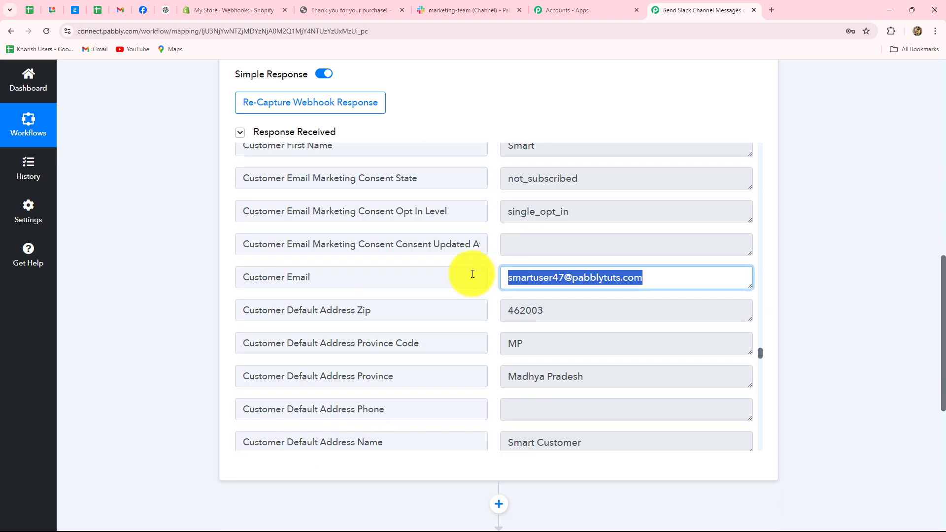
scroll(610, 341, down, 5)
scroll(610, 340, up, 10)
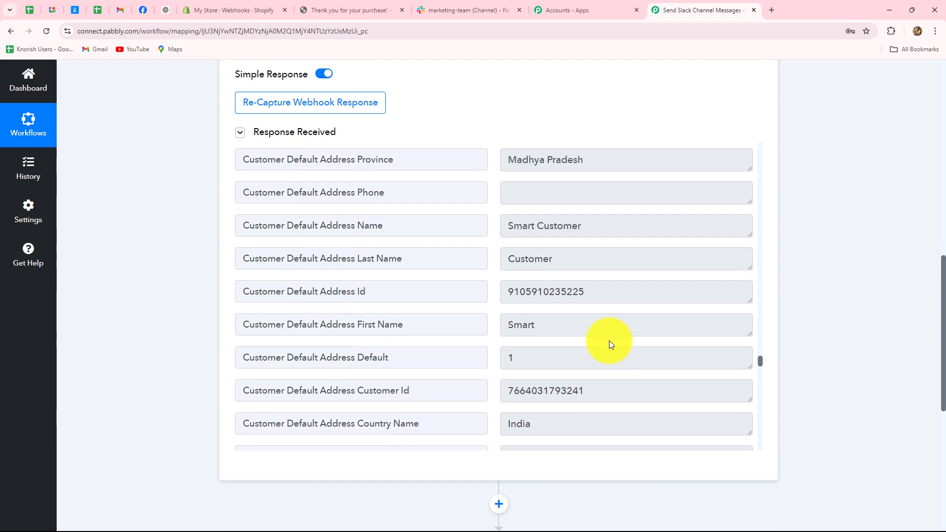
scroll(610, 337, up, 15)
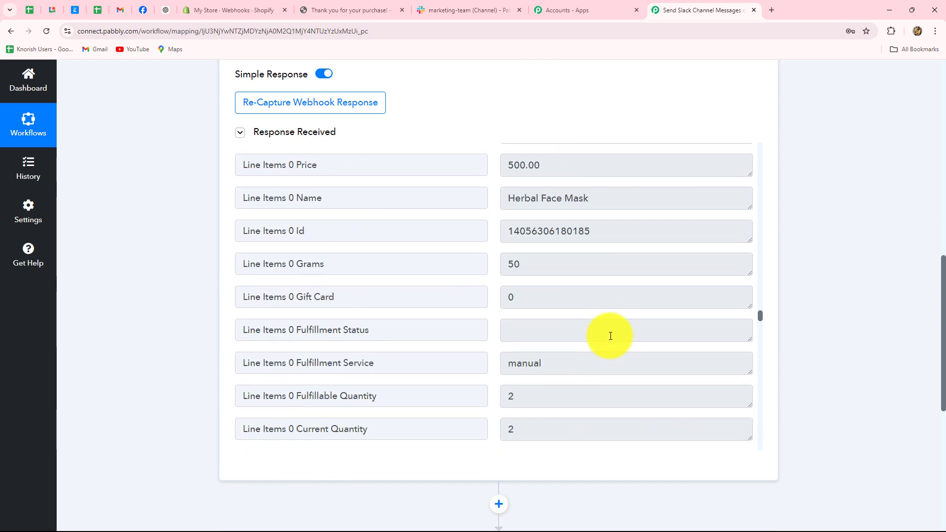
scroll(610, 336, up, 20)
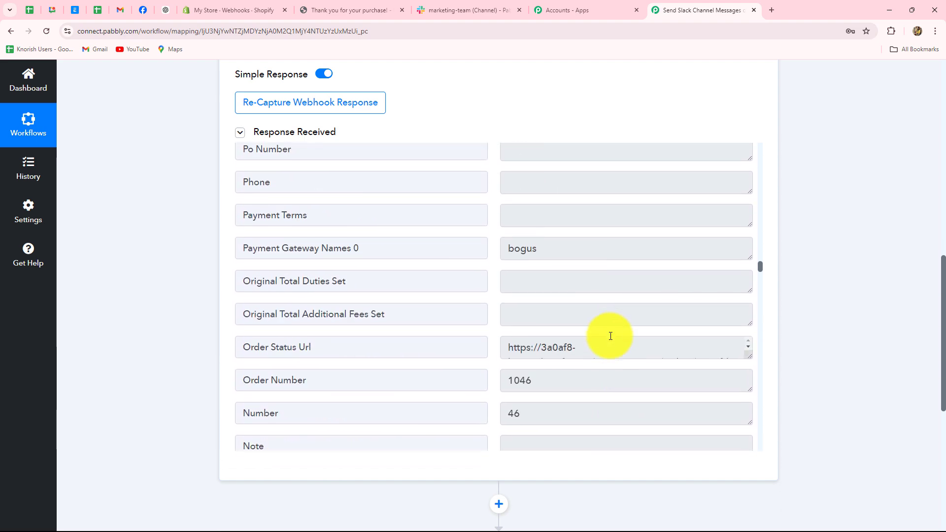
scroll(938, 249, up, 10)
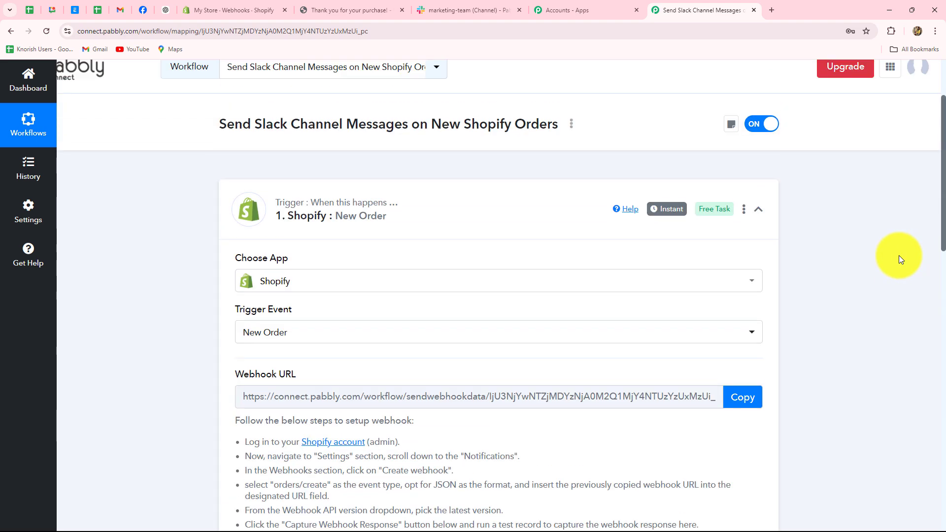
- Collapse the Shopify trigger, search 'Sla' to pick Slack, and choose the Send Channel Message event
click(760, 262)
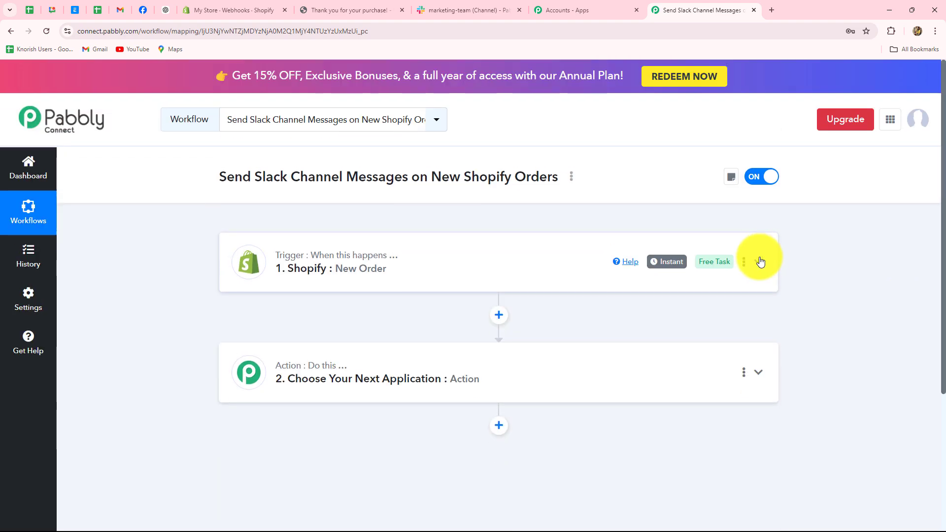
click(335, 361)
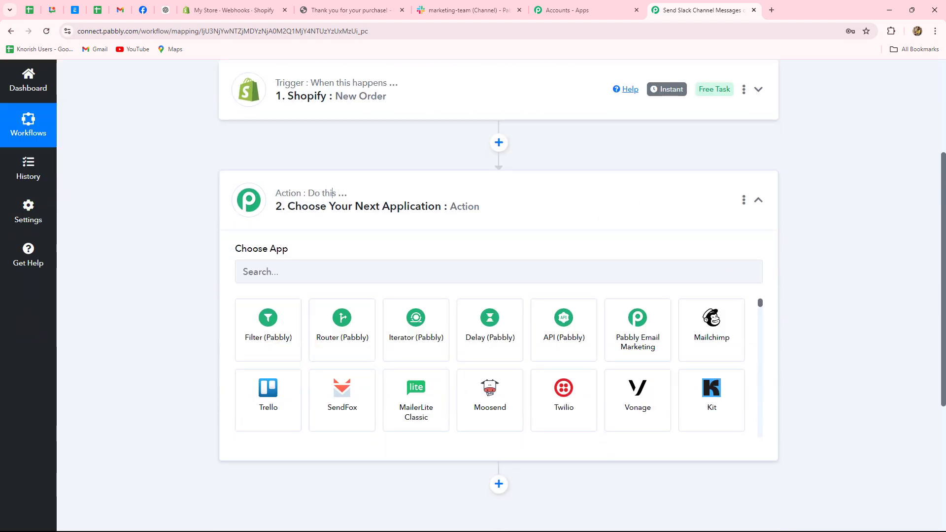
click(287, 275)
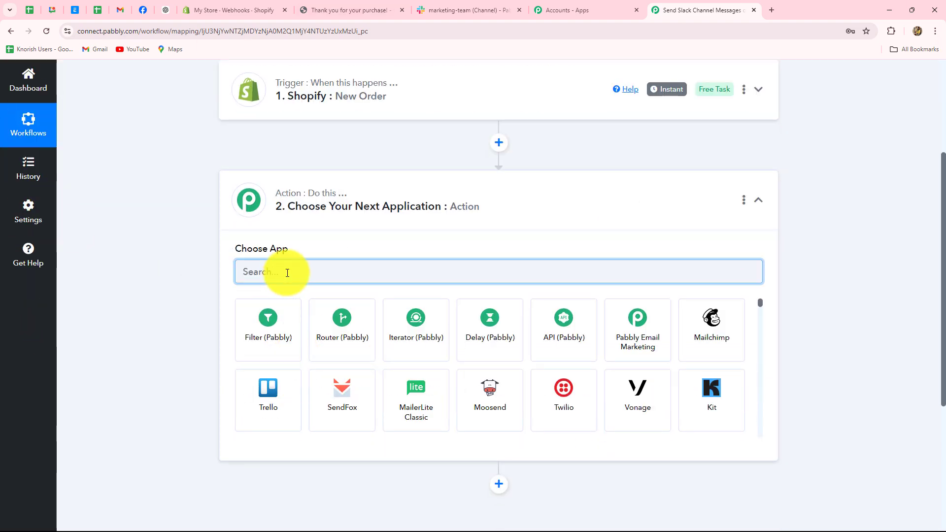
key(Caps_Lock)
text(S)
key(Caps_Lock)
text(la)
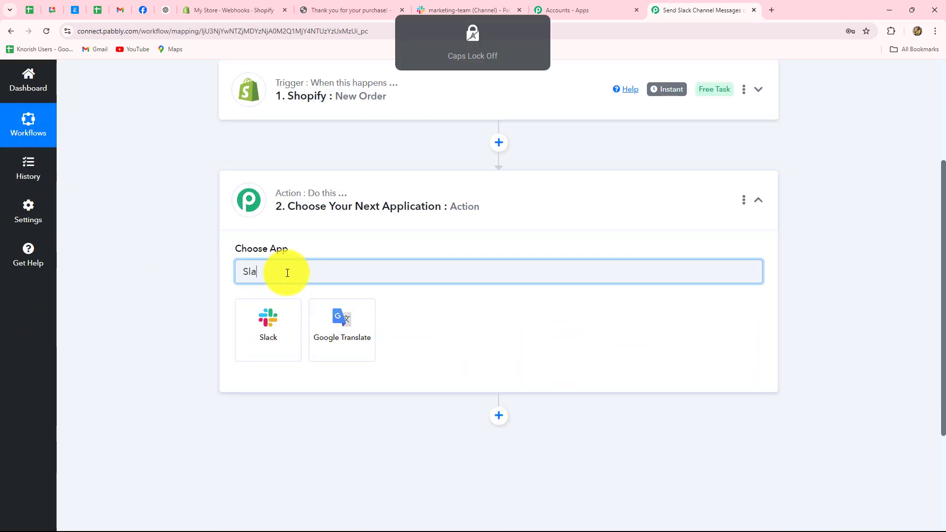
click(279, 352)
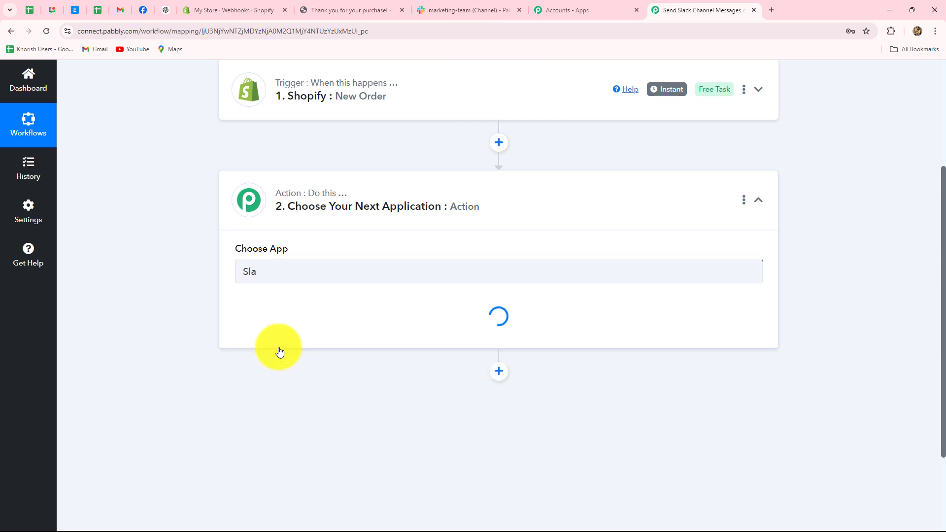
click(265, 330)
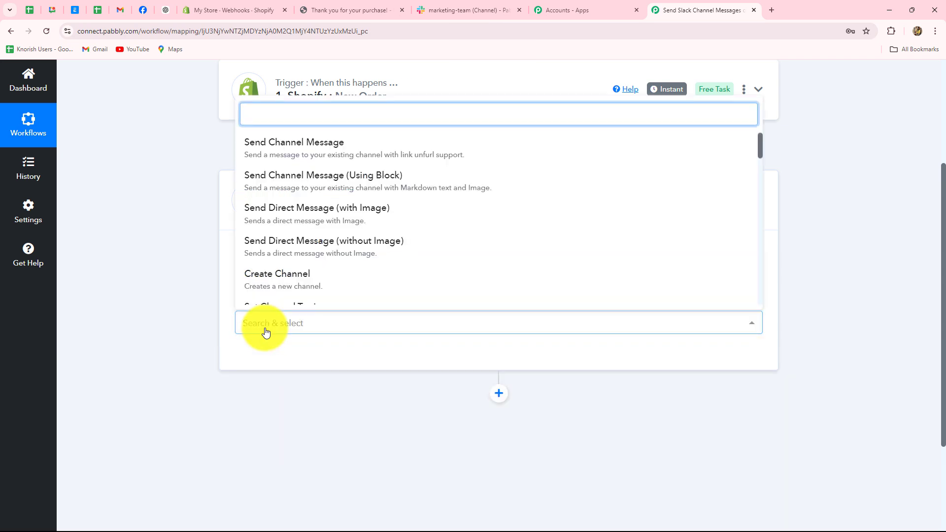
click(291, 142)
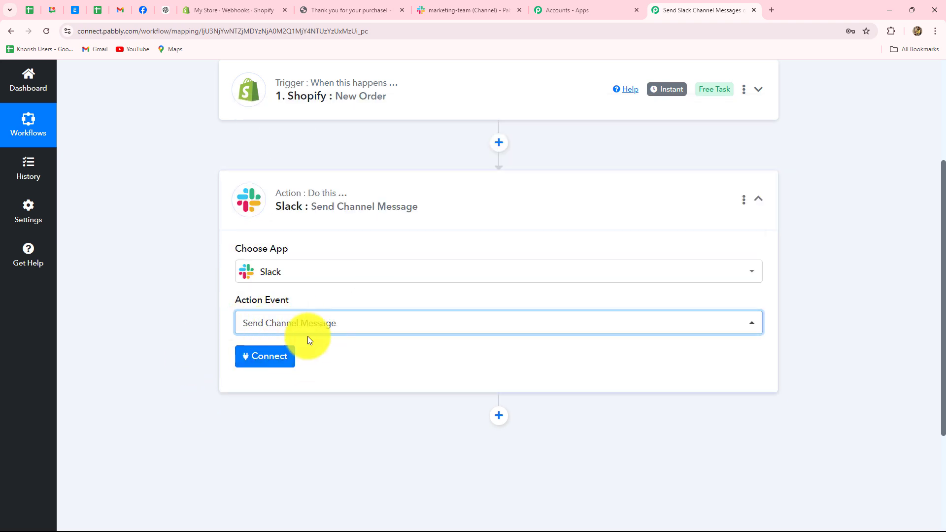
- Add a new Slack connection, start Connect With Slack, and open the token-type Learn more link
click(280, 359)
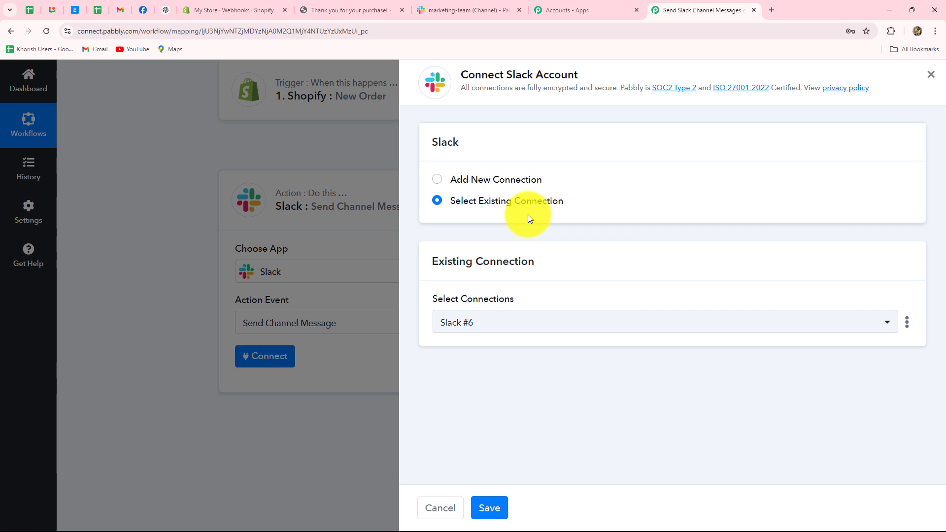
click(438, 8)
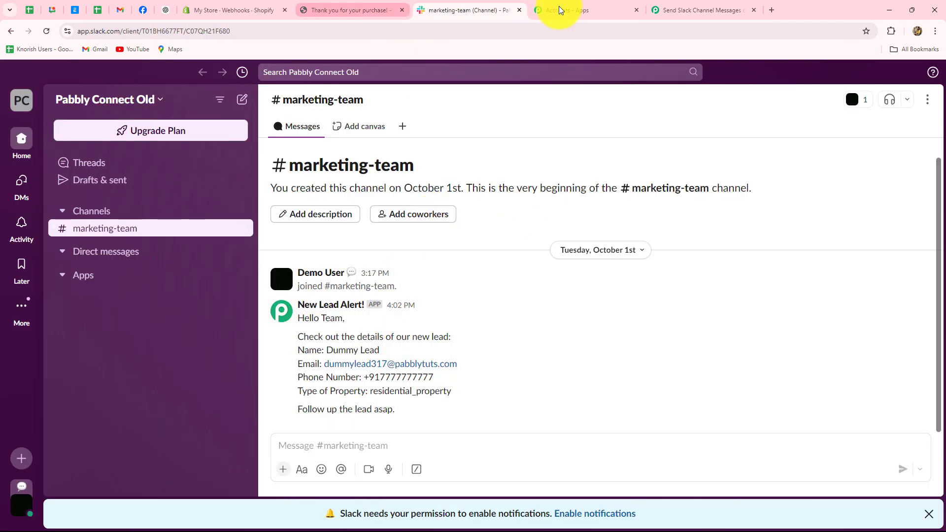
click(687, 10)
click(436, 179)
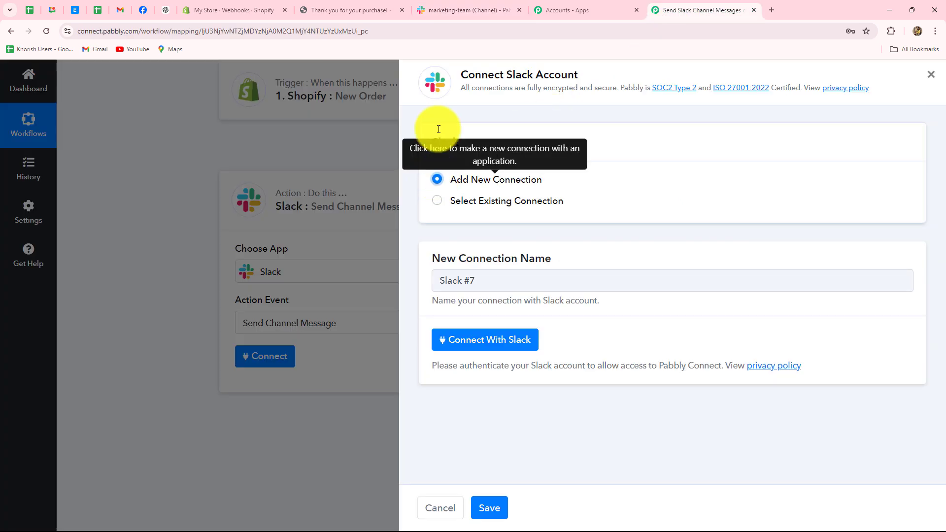
click(443, 10)
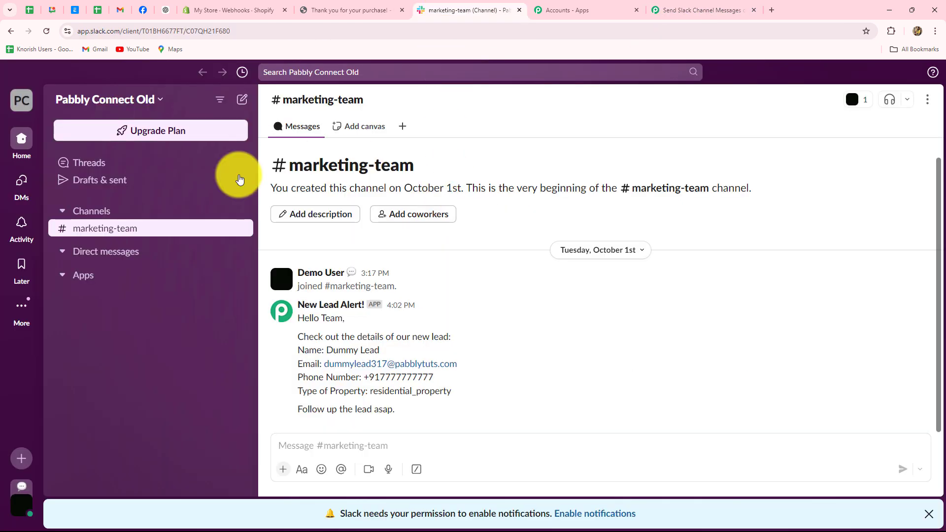
click(683, 10)
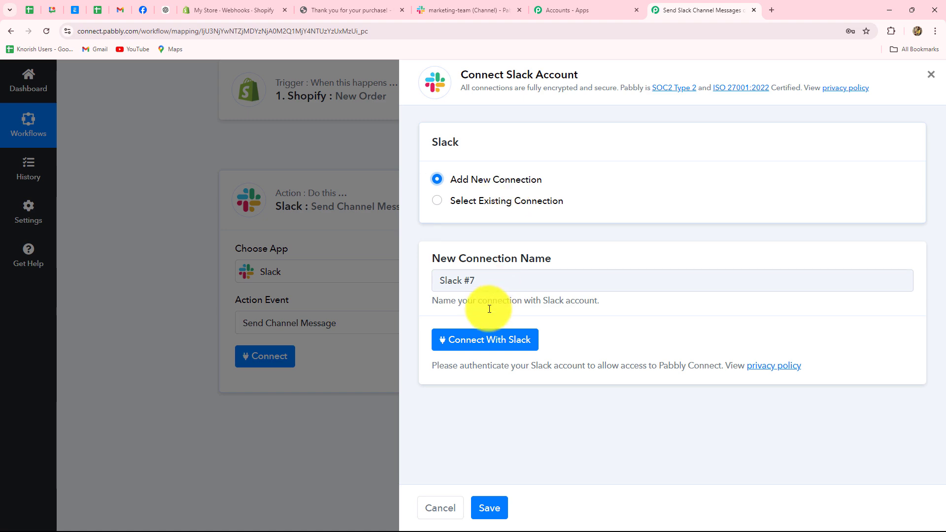
click(464, 341)
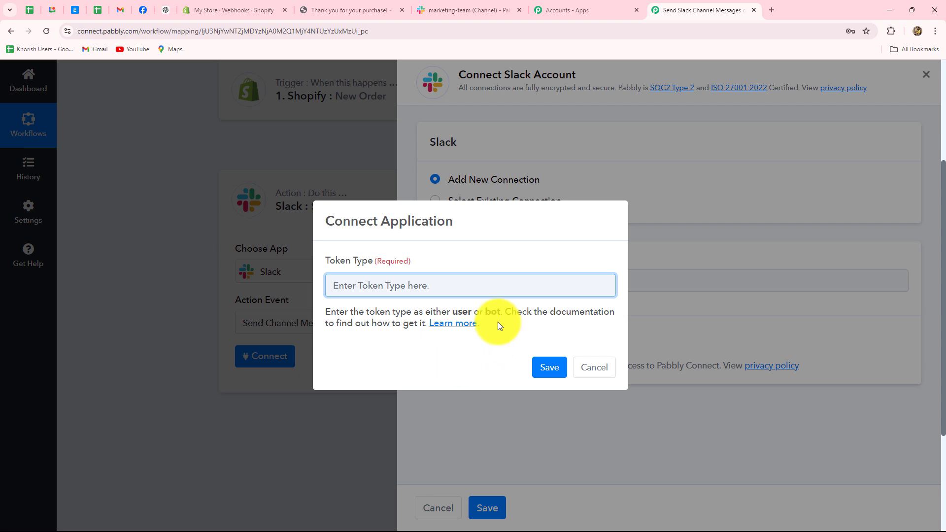
click(439, 323)
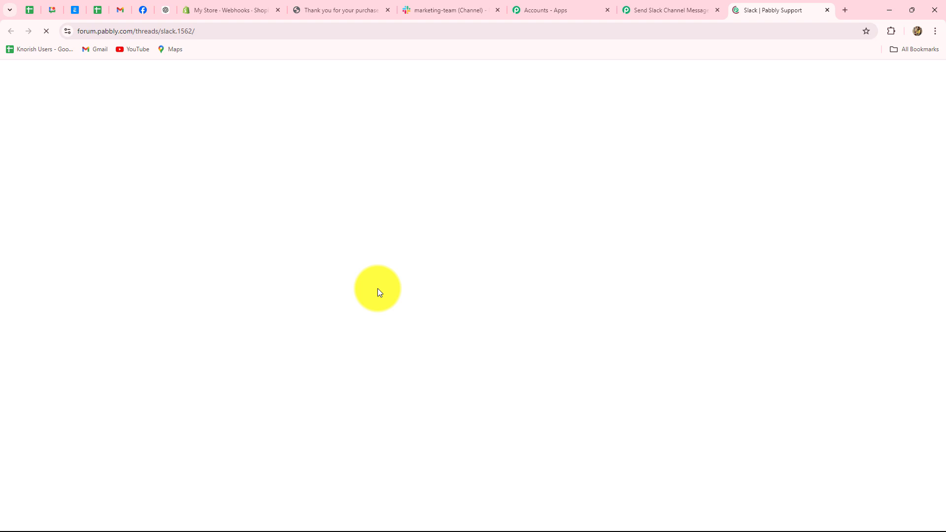
- Scroll the thread and highlight the user-token permissions and the bot token's send-channel-message ability
scroll(378, 288, down, 5)
scroll(377, 288, down, 4)
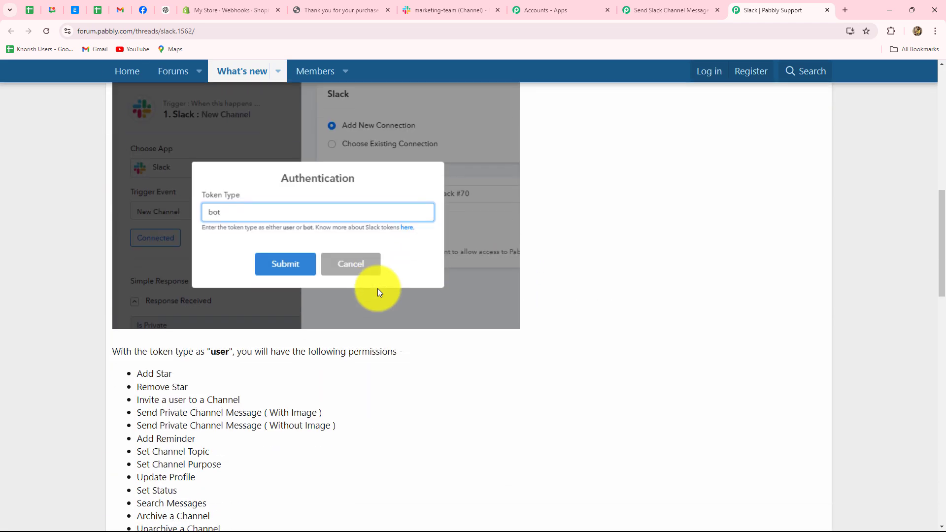
scroll(377, 288, down, 4)
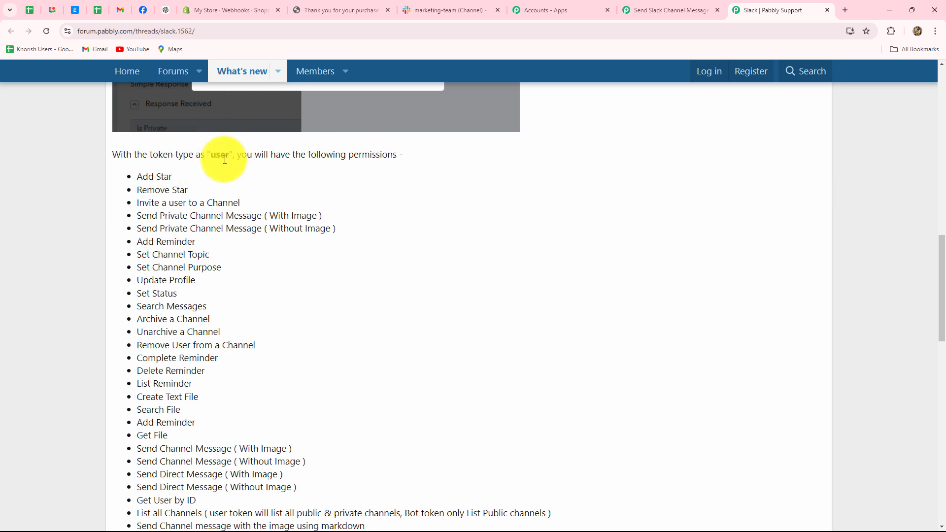
drag(138, 178, 239, 462)
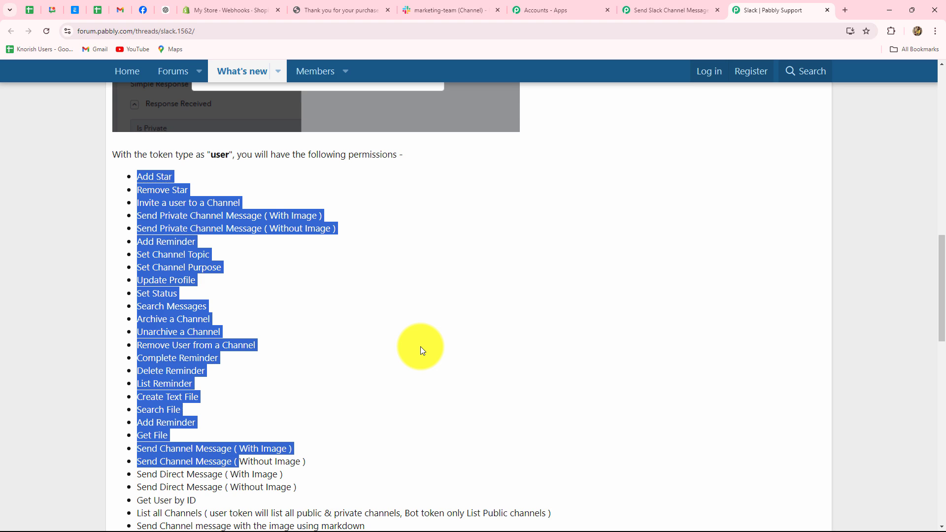
scroll(420, 341, down, 10)
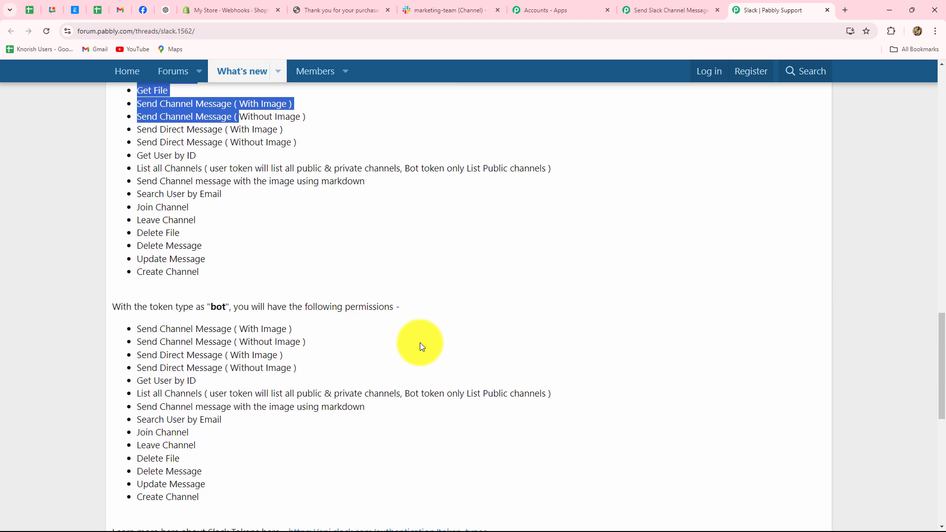
drag(181, 285, 196, 313)
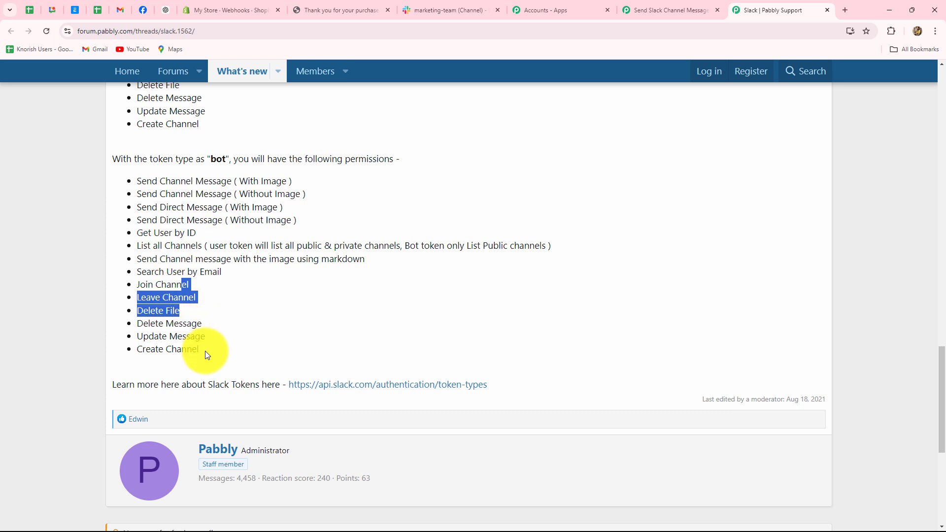
click(205, 351)
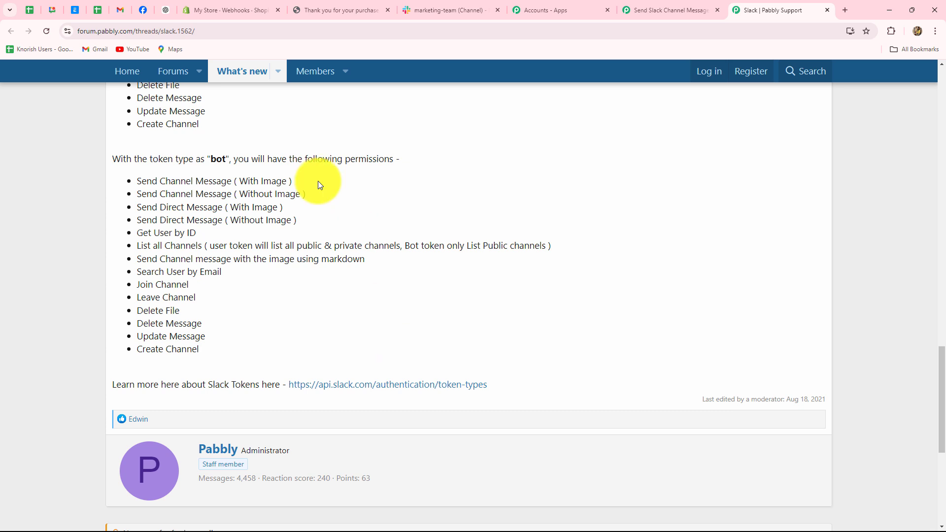
drag(209, 158, 222, 167)
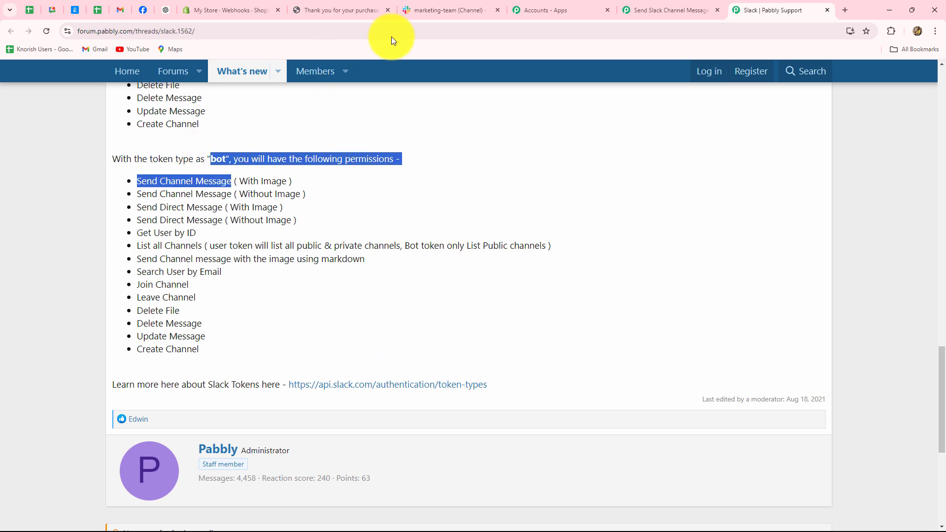
- Set the token type to Bot, save, and allow Pabbly Connect access to the Slack workspace
click(642, 6)
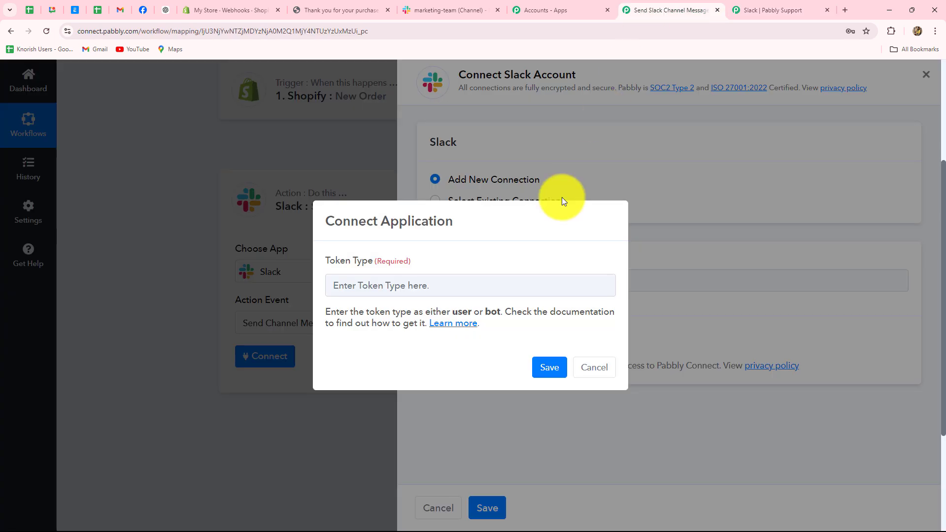
click(380, 286)
text(Bot)
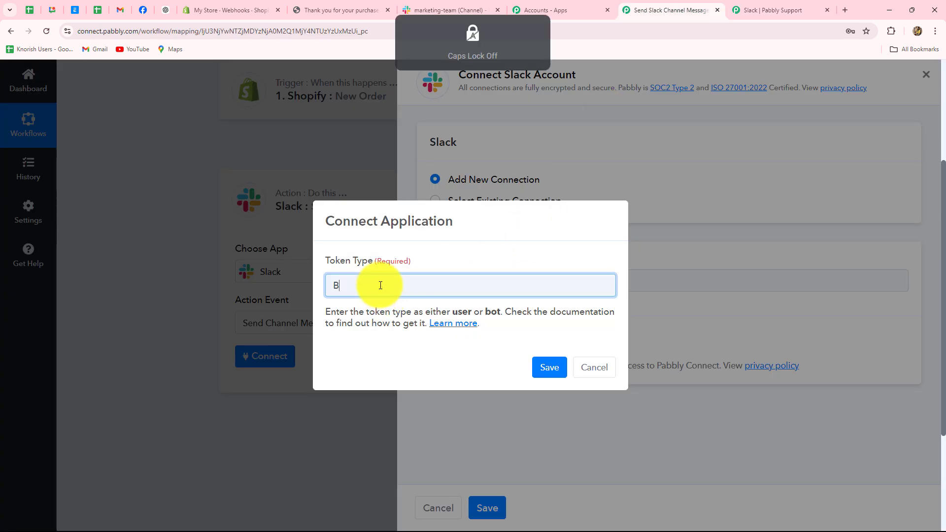
click(550, 368)
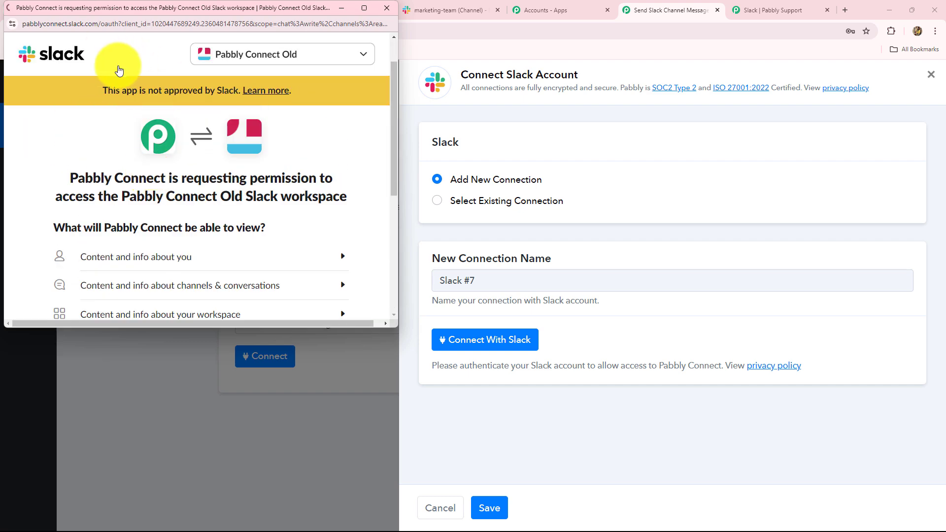
scroll(173, 199, down, 5)
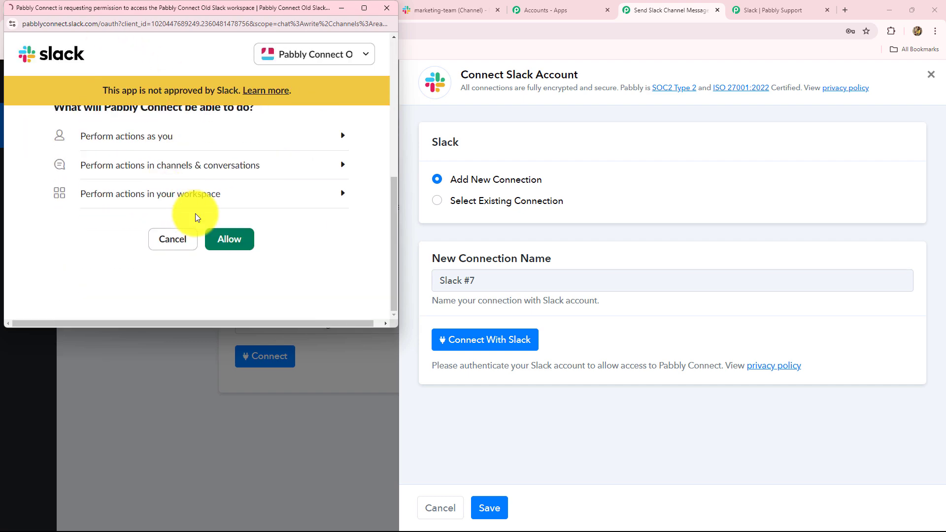
click(242, 245)
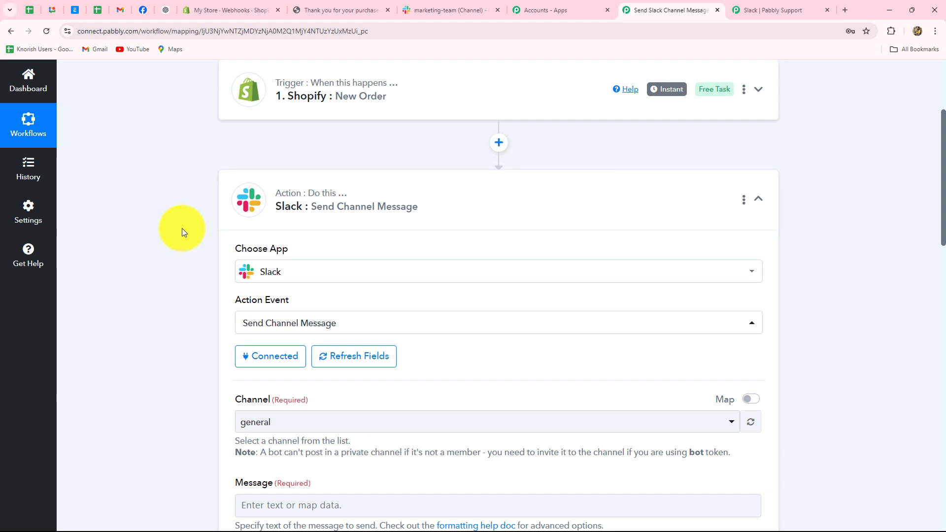
- Search 'mar' in the Channel dropdown and select marketing-team
scroll(542, 232, down, 6)
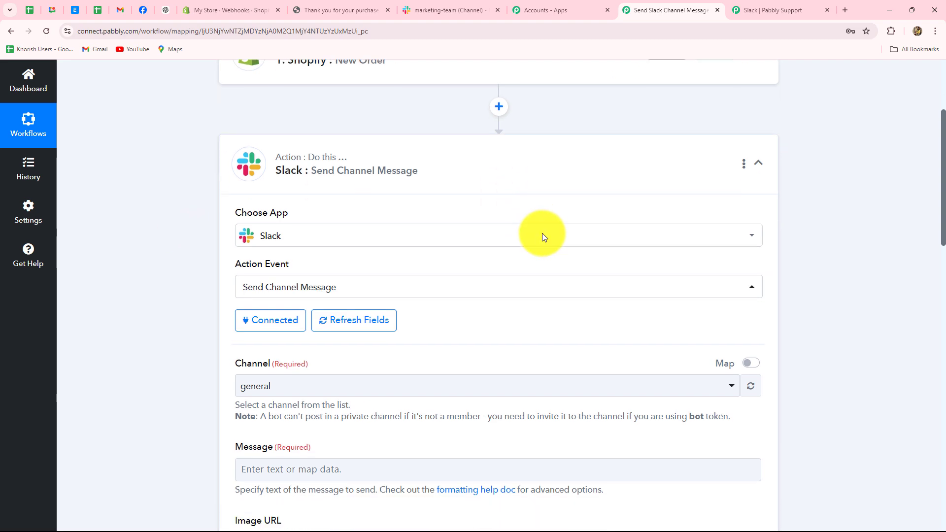
scroll(542, 232, up, 4)
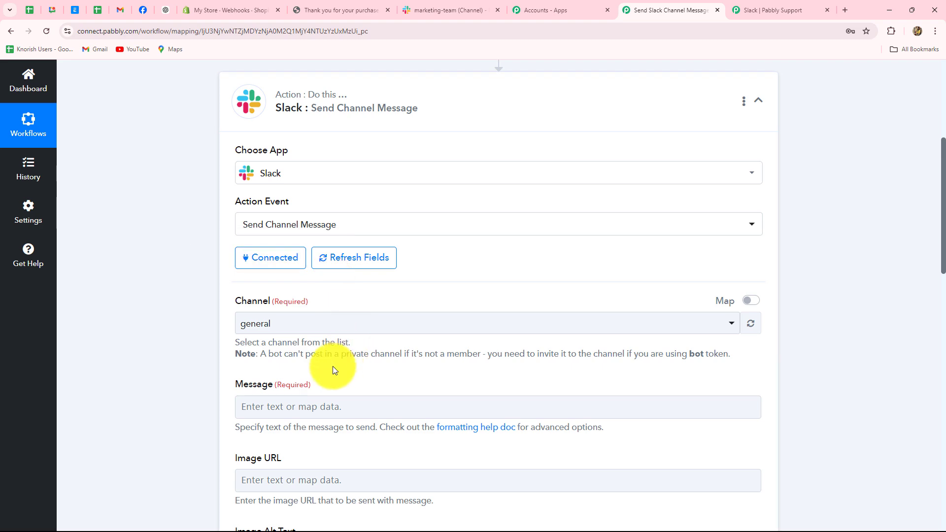
click(446, 10)
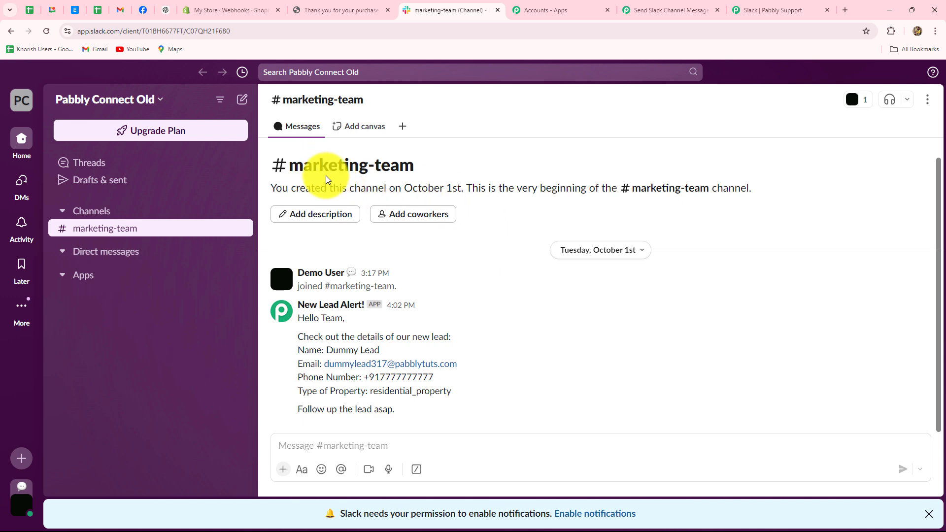
click(688, 10)
click(278, 328)
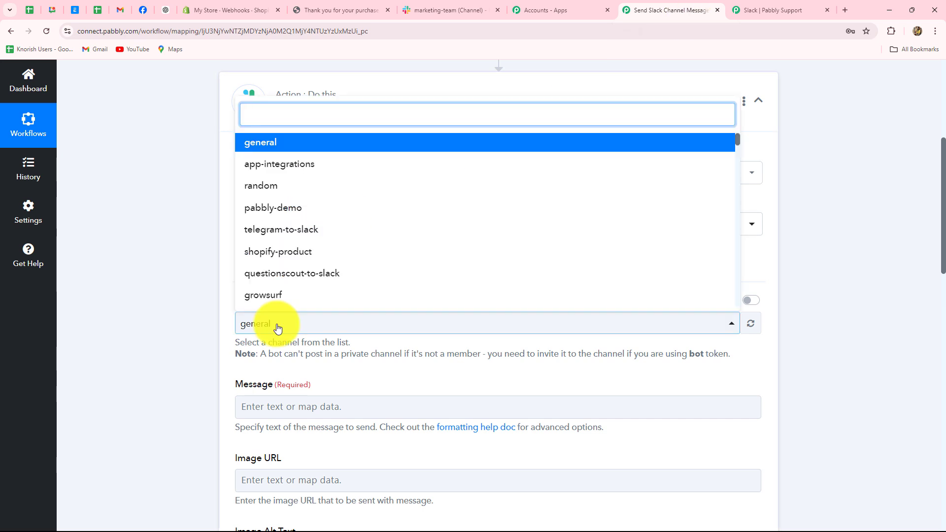
text(mar)
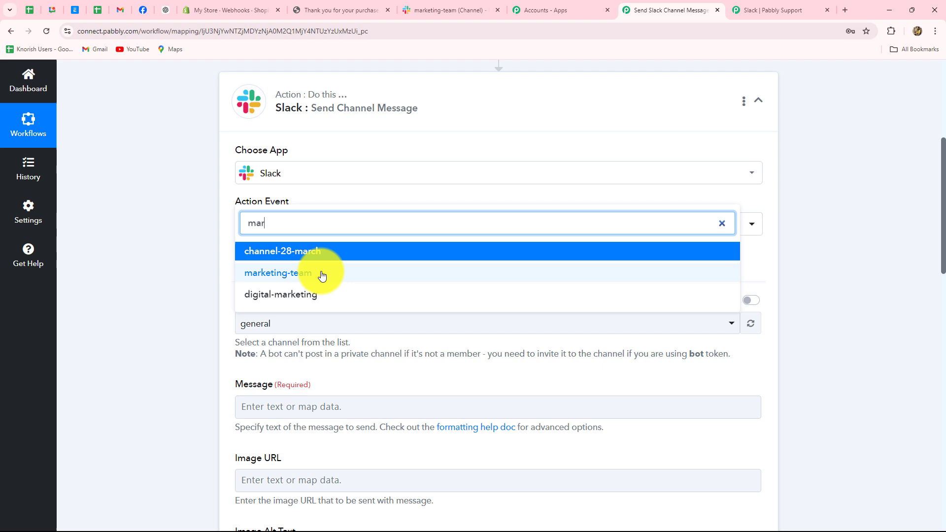
click(322, 274)
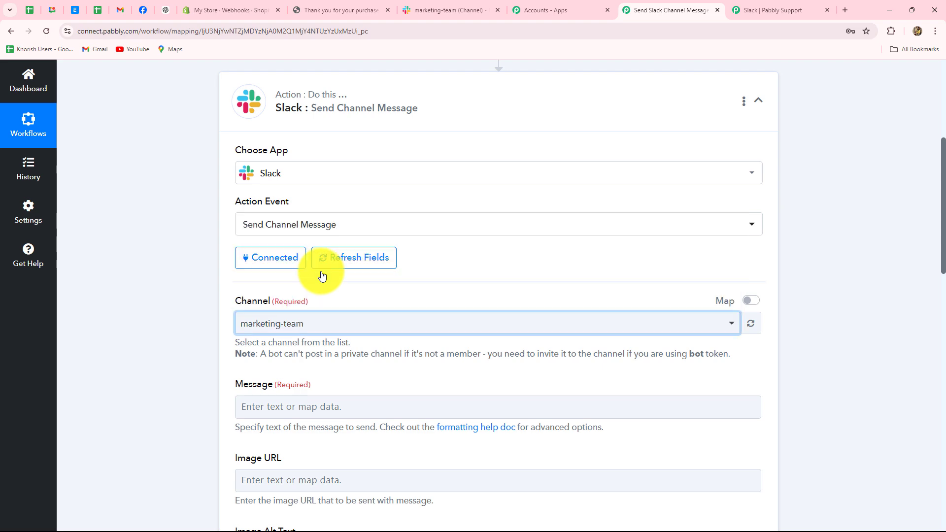
scroll(320, 274, down, 4)
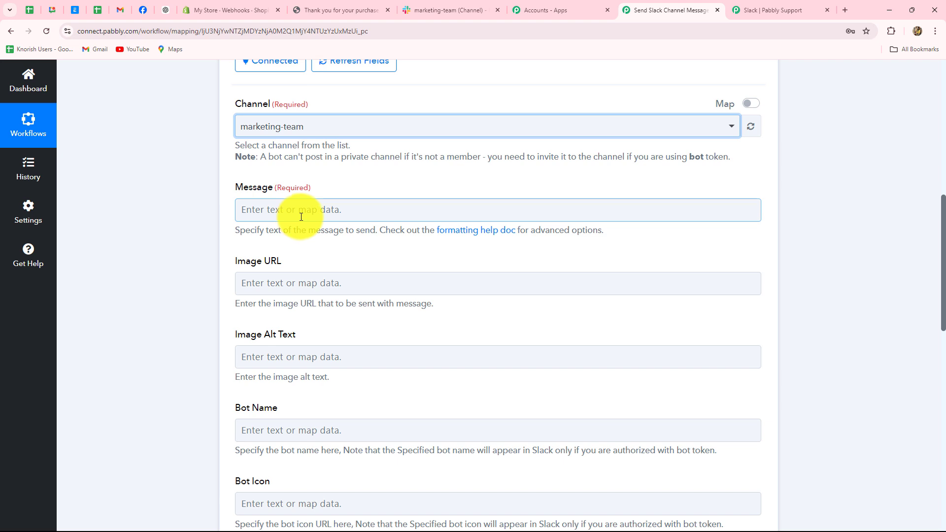
- Paste the prepared new-order notification template into the Slack Message field
click(298, 215)
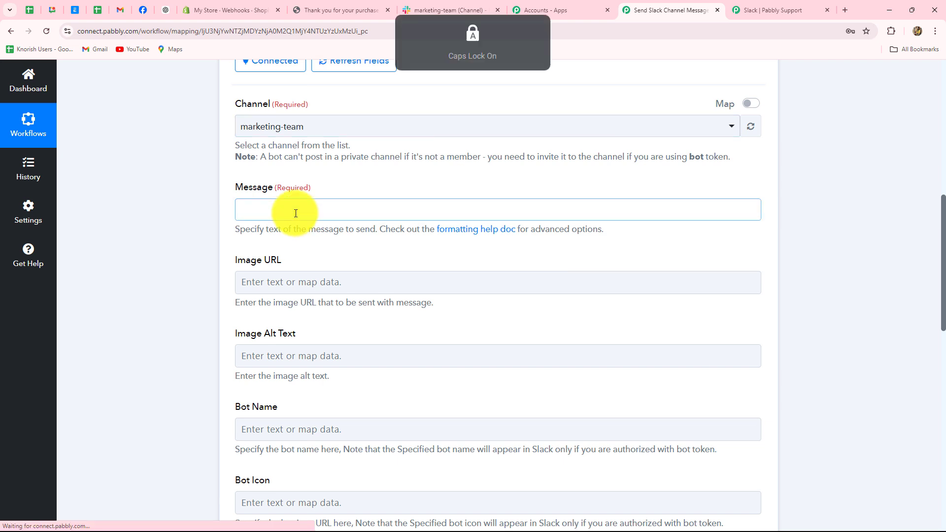
text(Hello Team,)
click(206, 268)
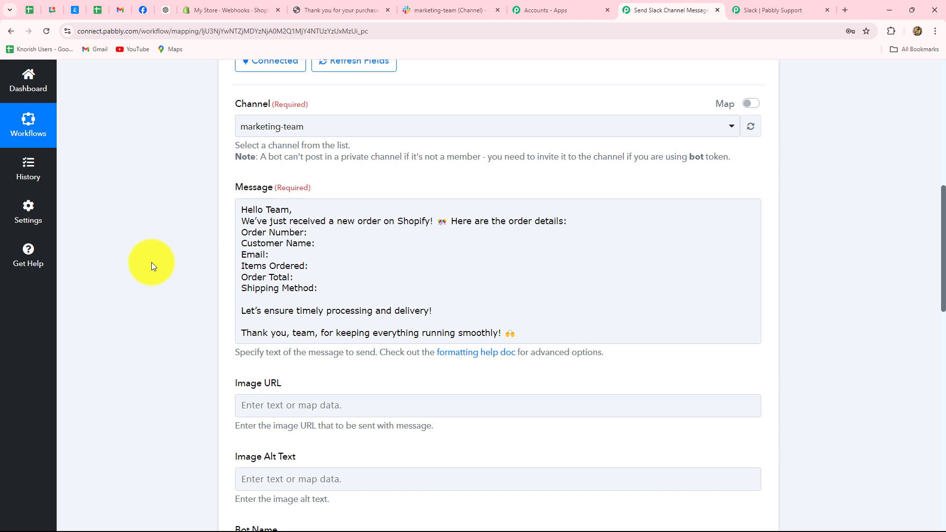
click(305, 231)
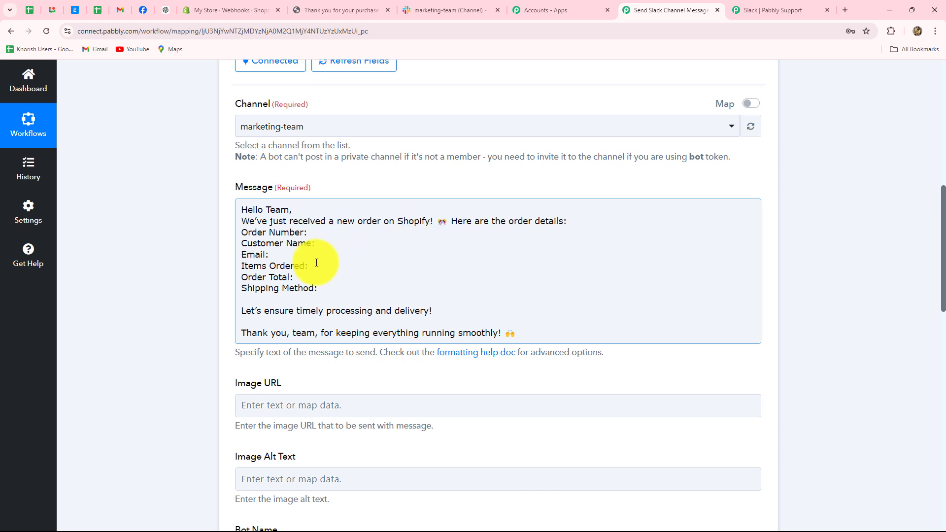
click(320, 233)
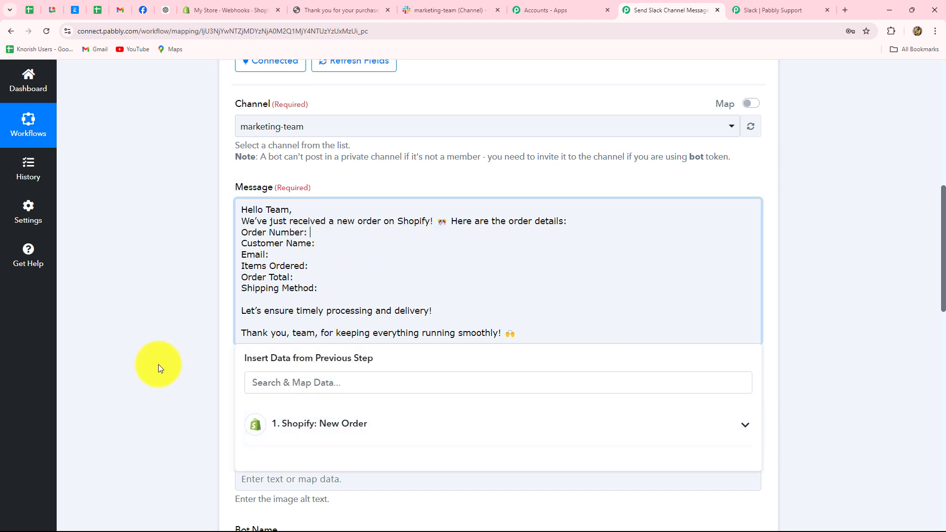
- Map Order Number to the Shopify order number and Customer Name to the shipping address name
scroll(158, 364, down, 2)
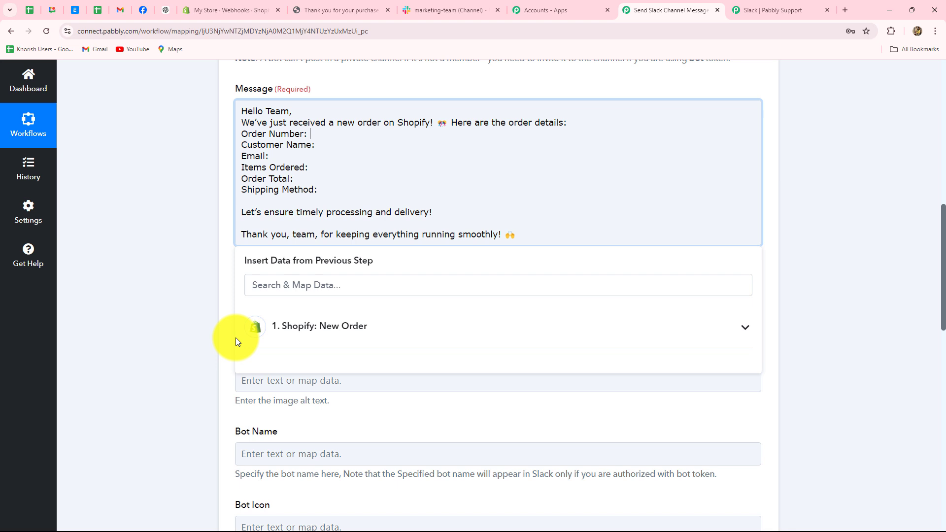
click(320, 332)
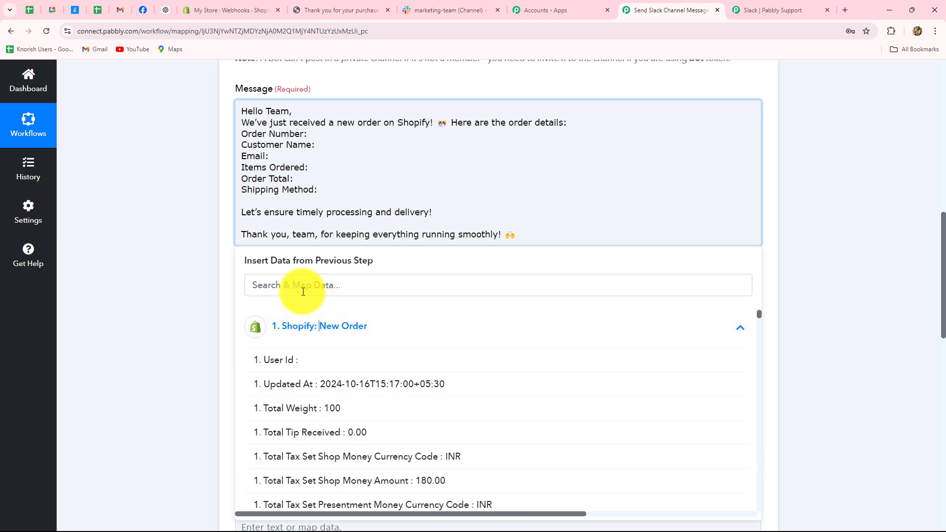
click(286, 282)
text(order)
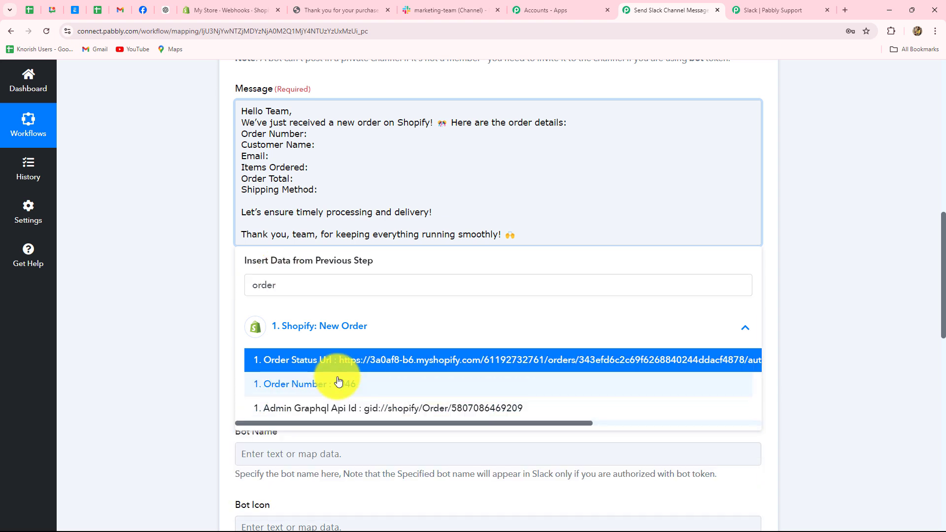
click(338, 381)
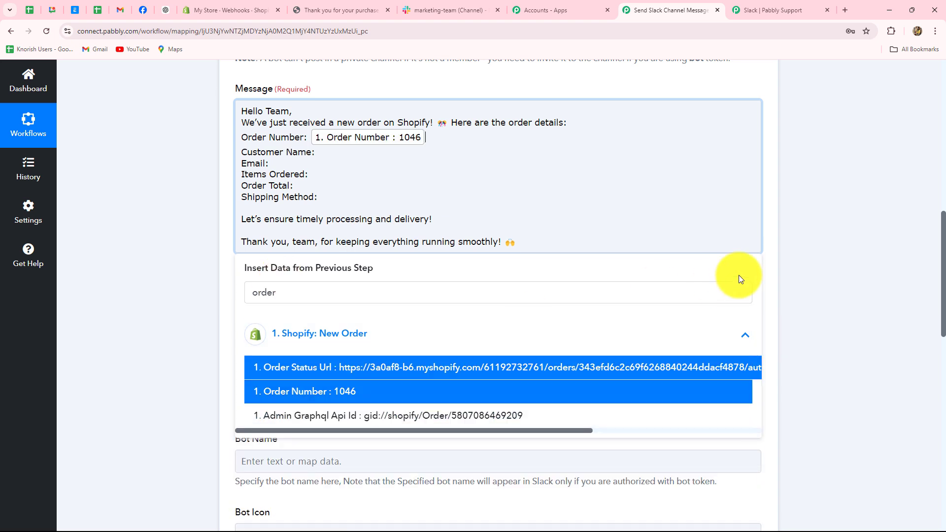
click(803, 261)
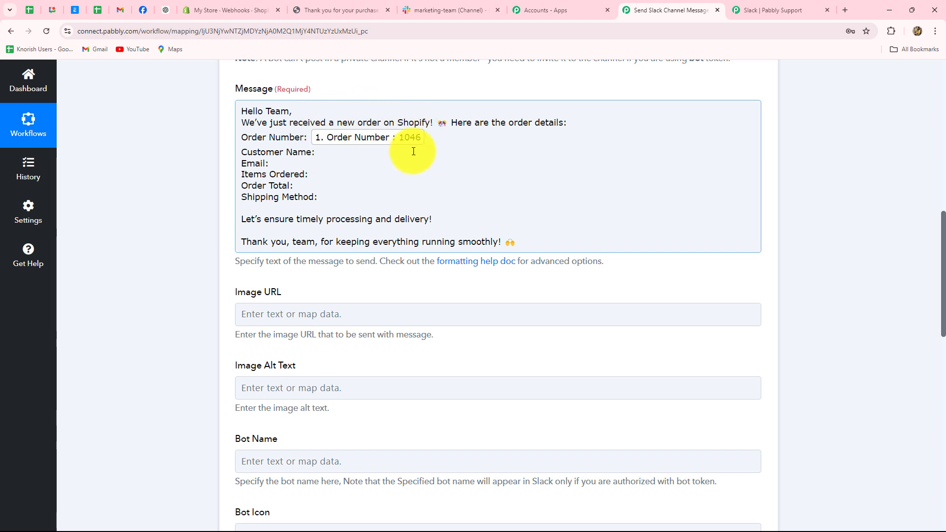
click(325, 155)
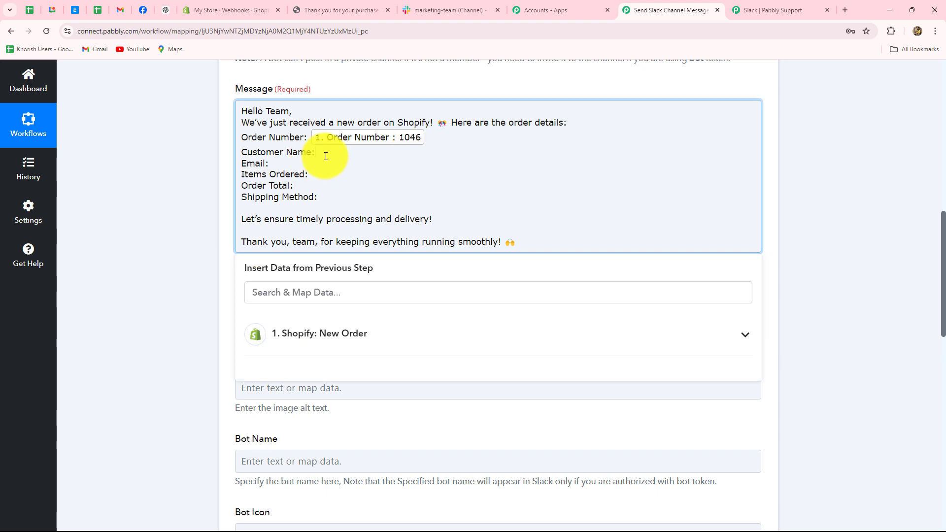
click(333, 330)
click(322, 290)
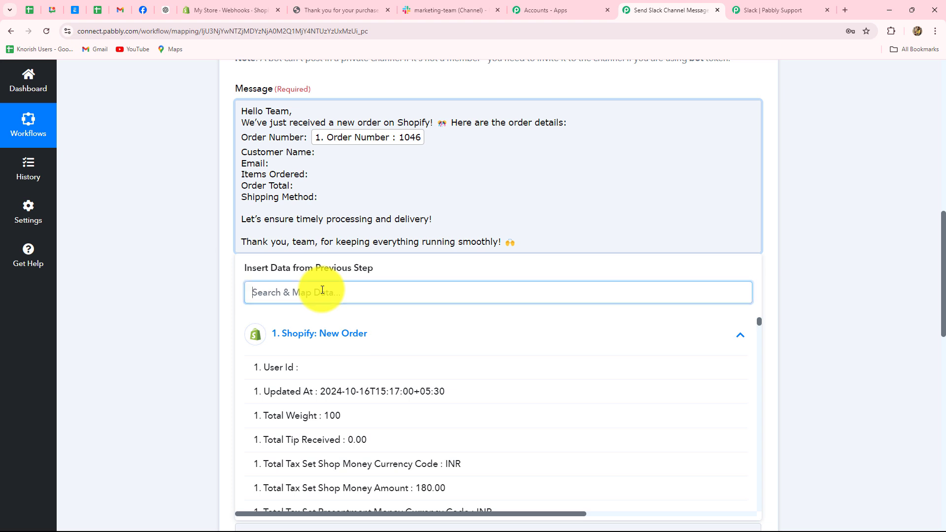
text(name)
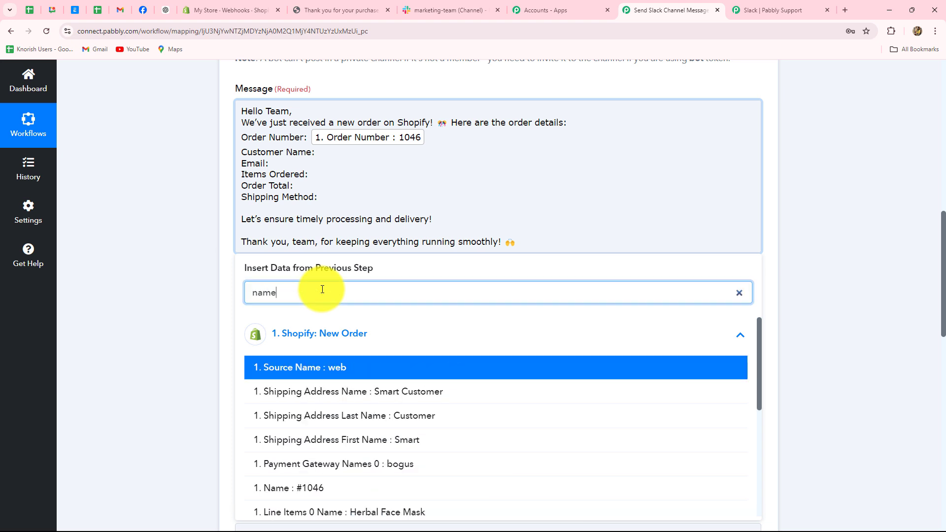
click(429, 390)
click(880, 213)
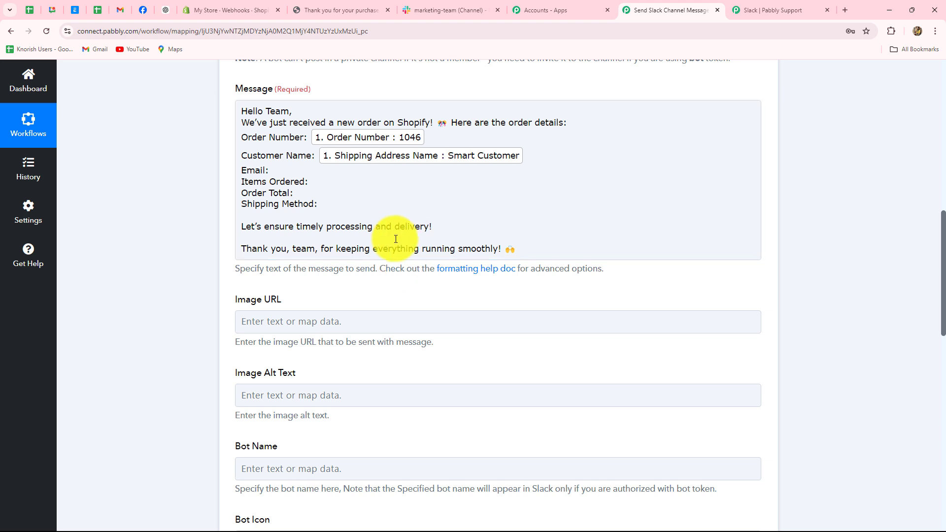
- Insert the customer's email and the Herbal Face Mask item title into the message
click(277, 171)
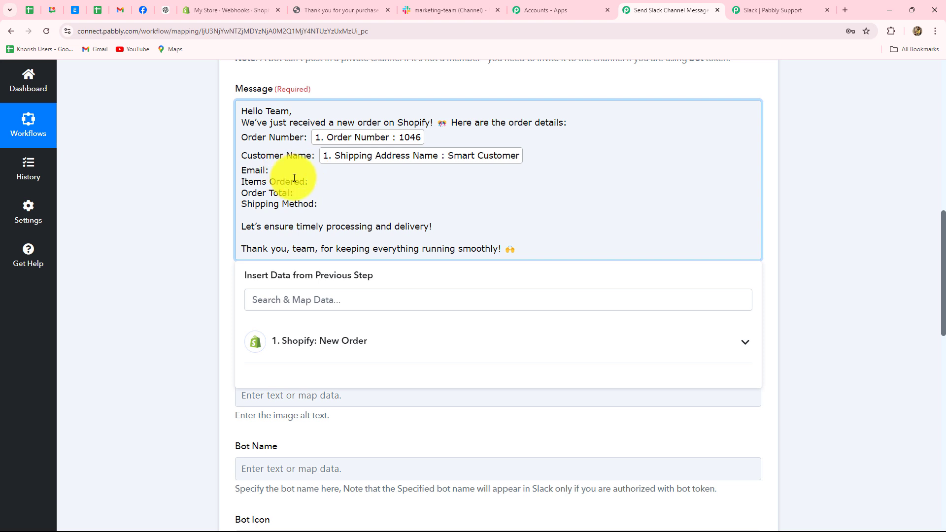
click(300, 356)
click(293, 300)
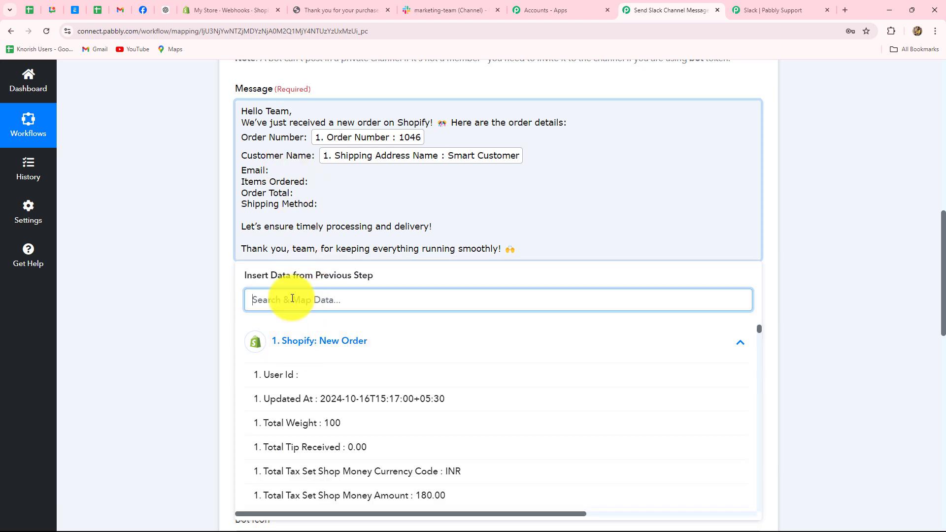
text(ema)
click(335, 373)
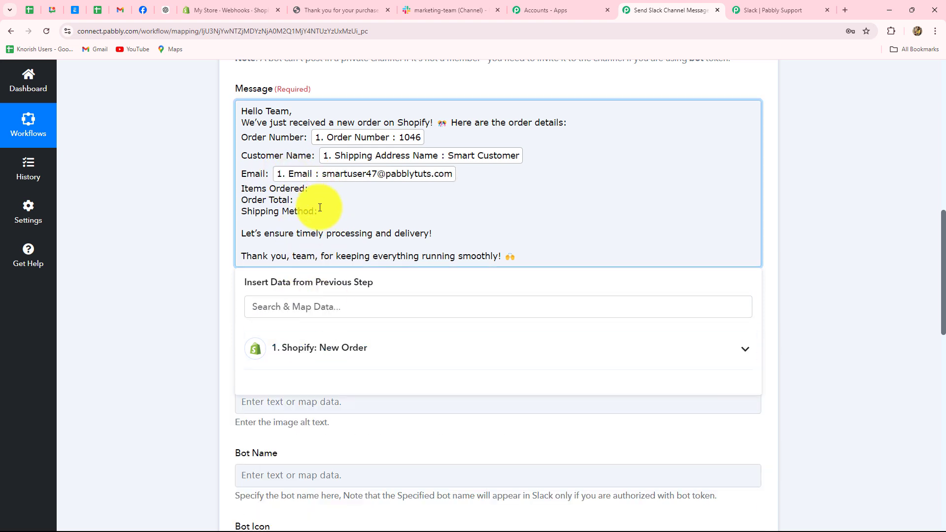
click(305, 308)
text(mas)
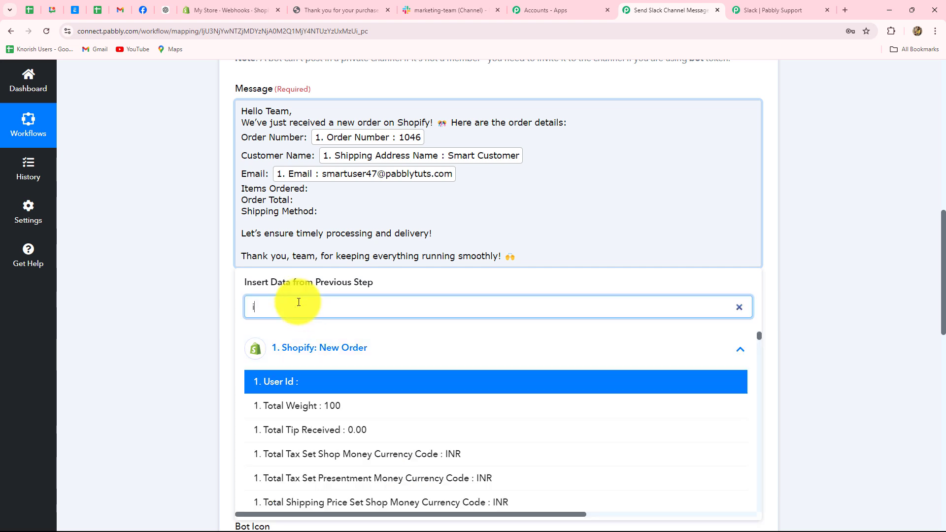
click(375, 379)
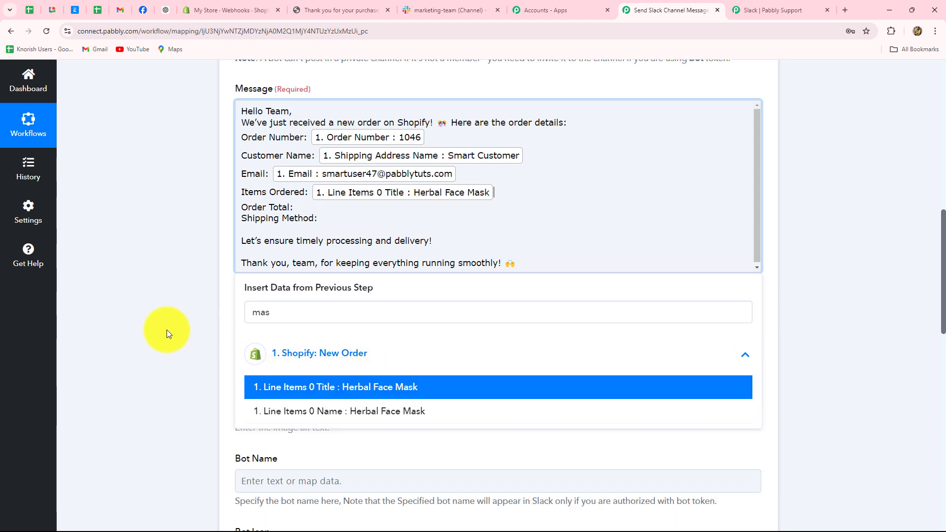
click(155, 293)
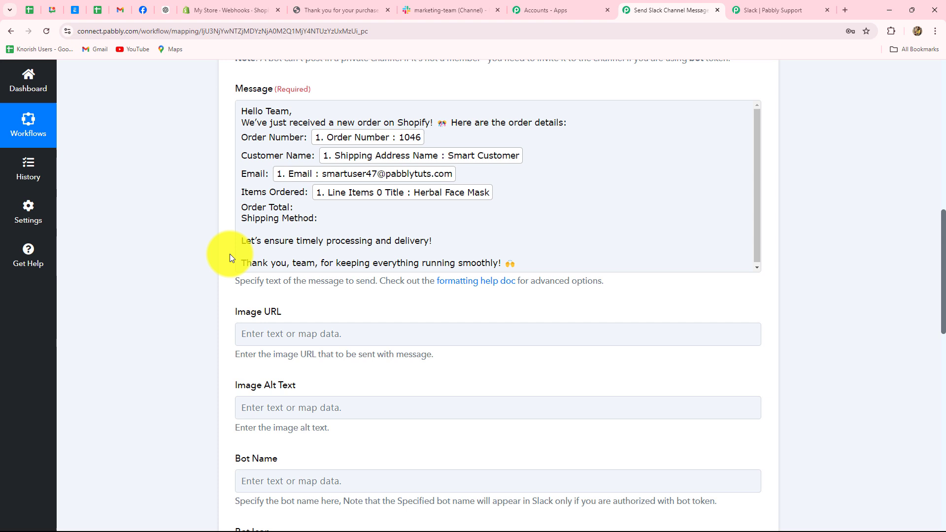
- Map Order Total to the 1180.00 total price and Shipping Method to Standard
click(302, 207)
click(296, 313)
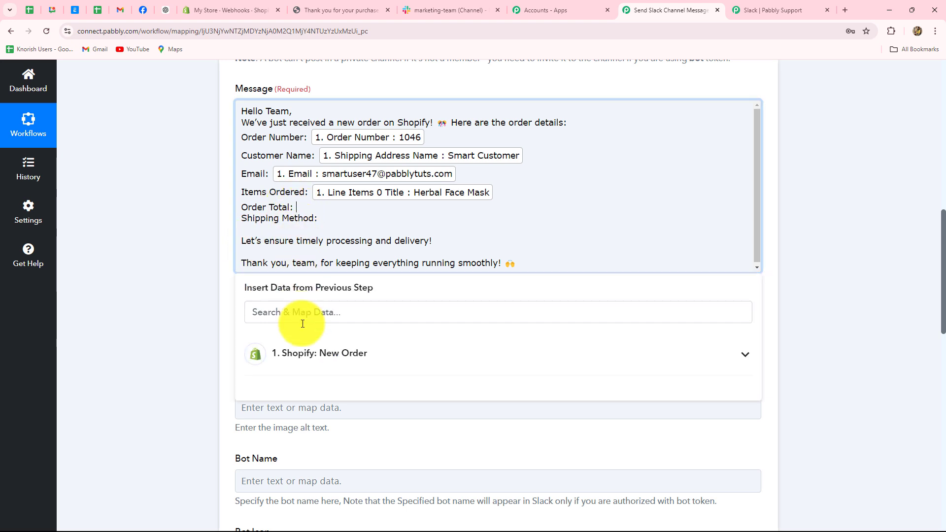
text(amou)
scroll(474, 414, down, 2)
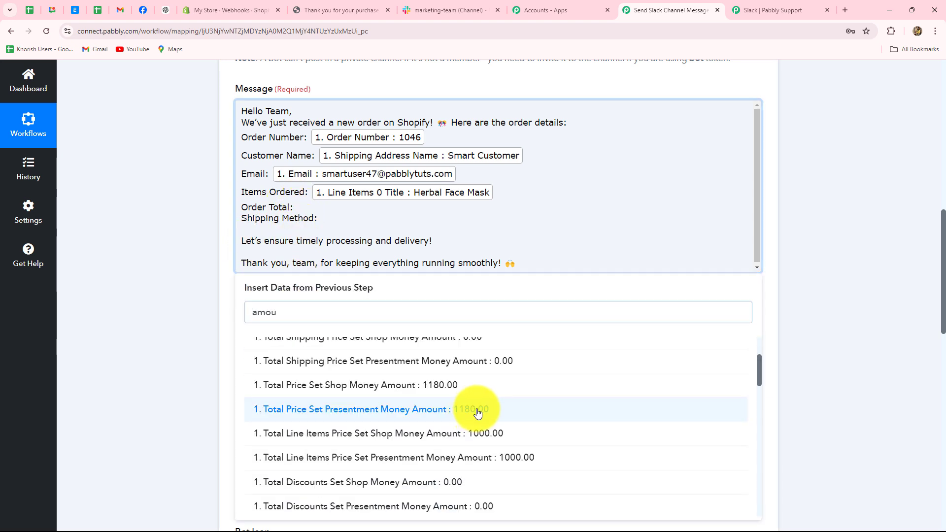
click(474, 414)
click(211, 407)
click(321, 225)
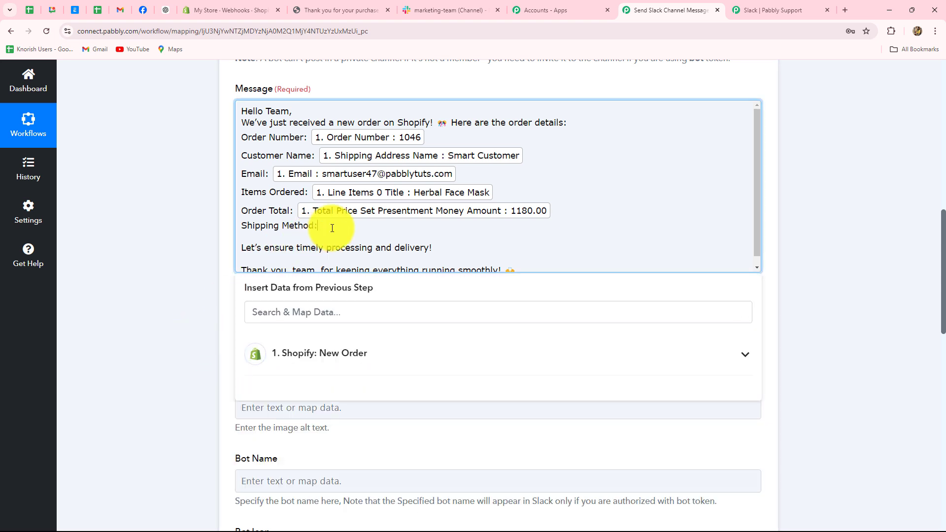
click(306, 323)
text(sh)
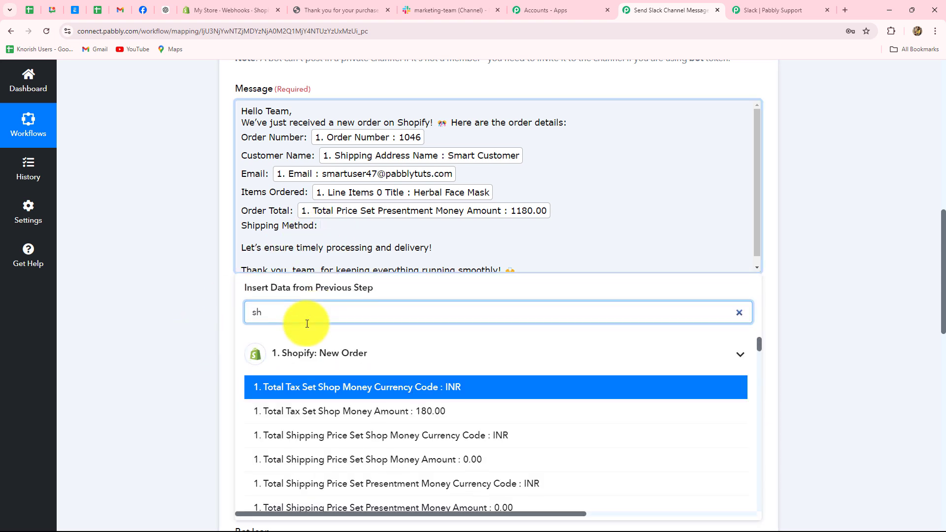
text(i)
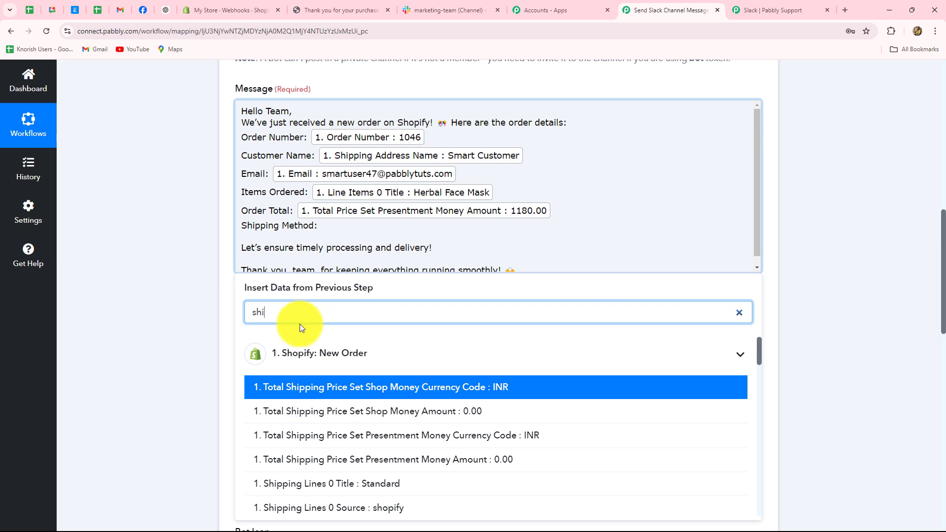
click(405, 487)
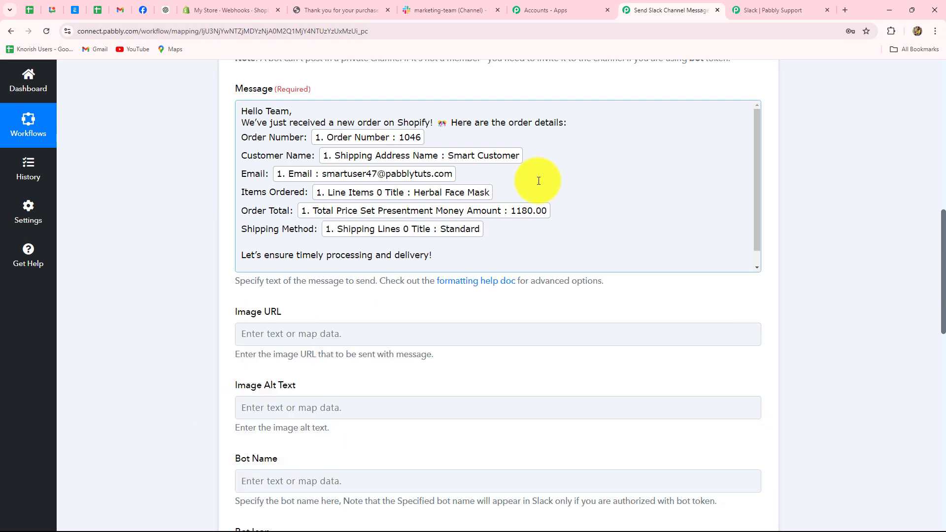
scroll(542, 176, down, 1)
scroll(542, 176, up, 1)
scroll(542, 176, down, 1)
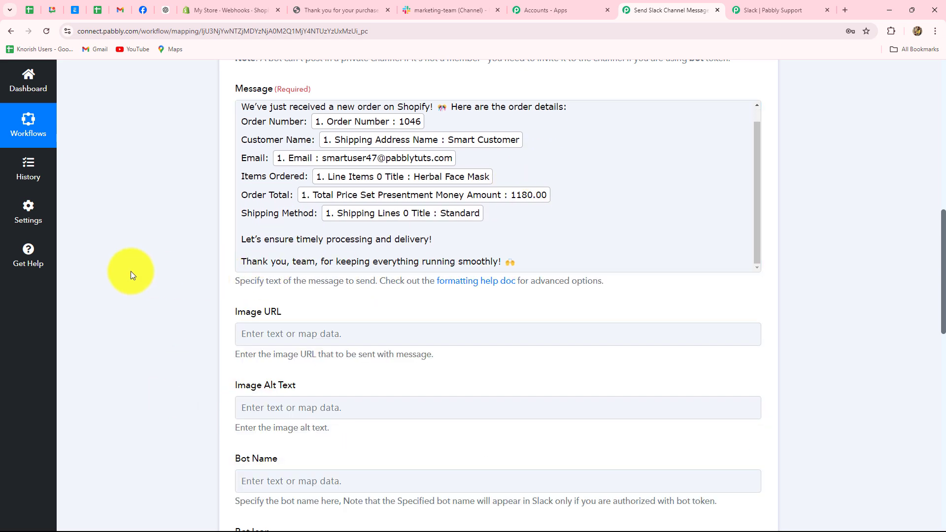
scroll(131, 271, down, 3)
- Paste '🎉 New Order Alert! 🎉' into the Slack step's Bot Name field
click(363, 189)
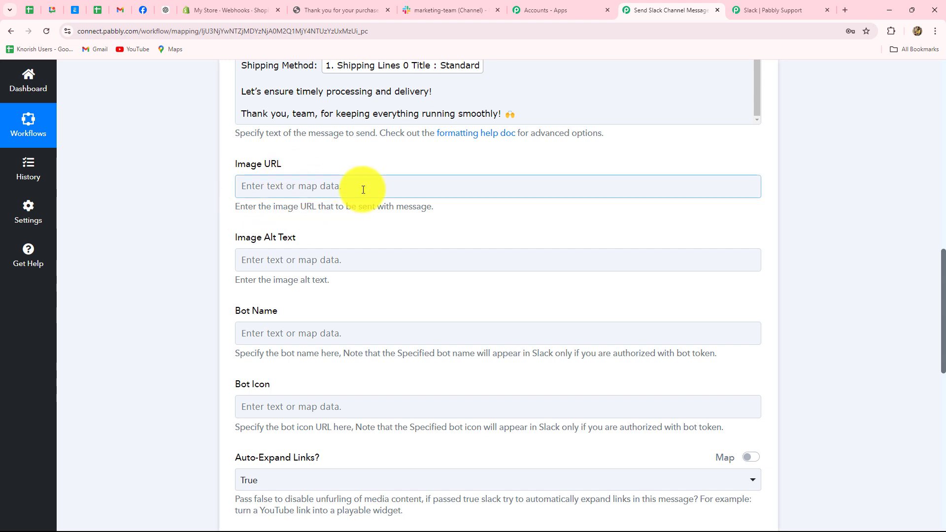
scroll(363, 190, down, 2)
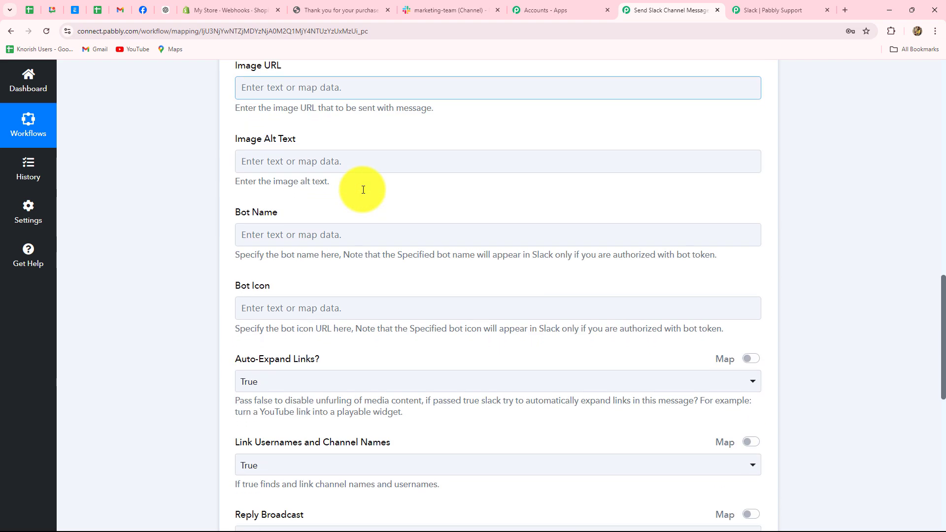
scroll(362, 163, down, 2)
click(284, 145)
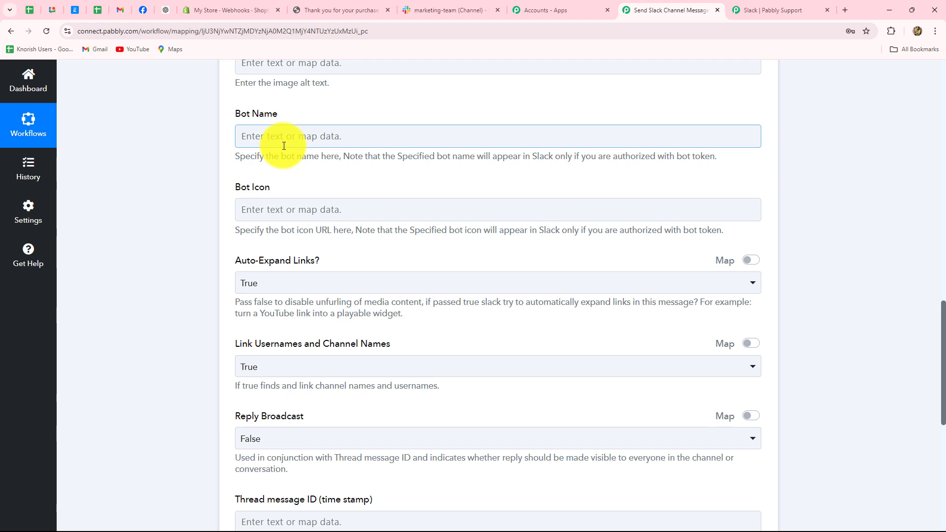
click(285, 136)
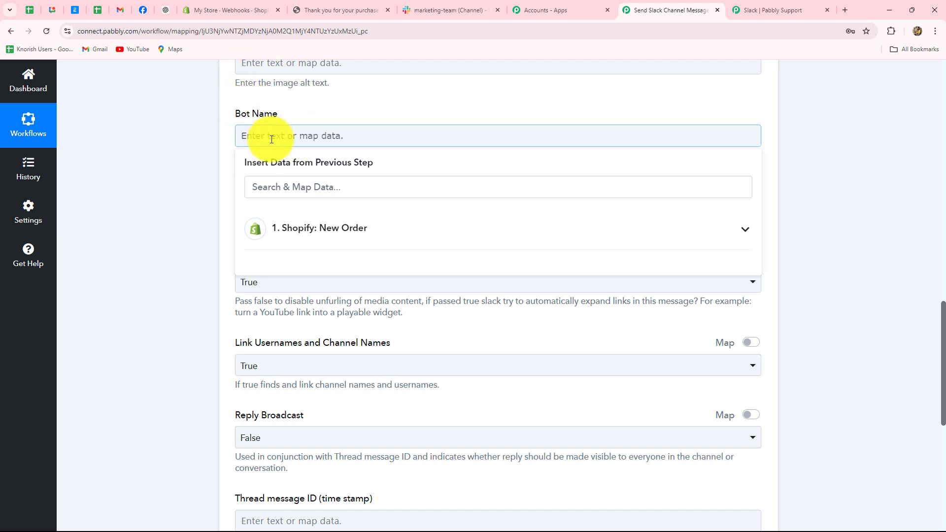
text(🎉 New Order Alert! 🎉)
click(161, 182)
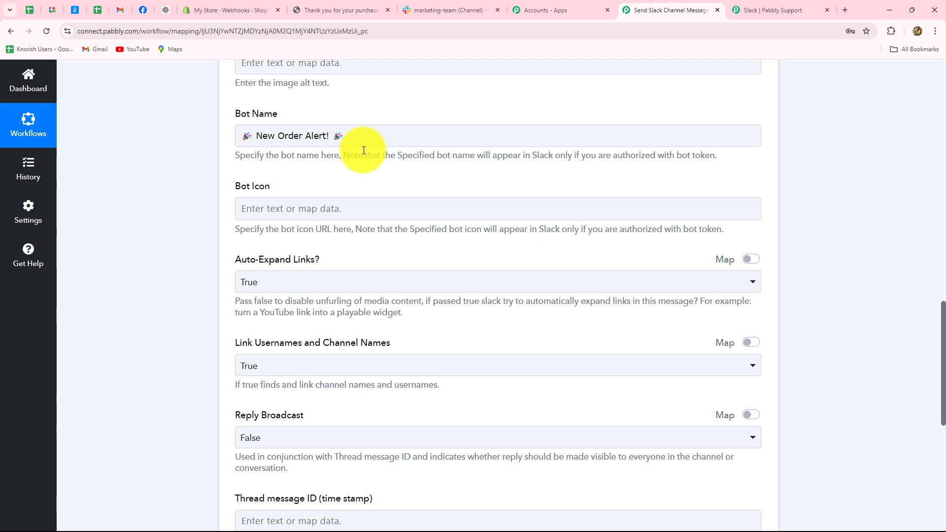
scroll(364, 151, down, 2)
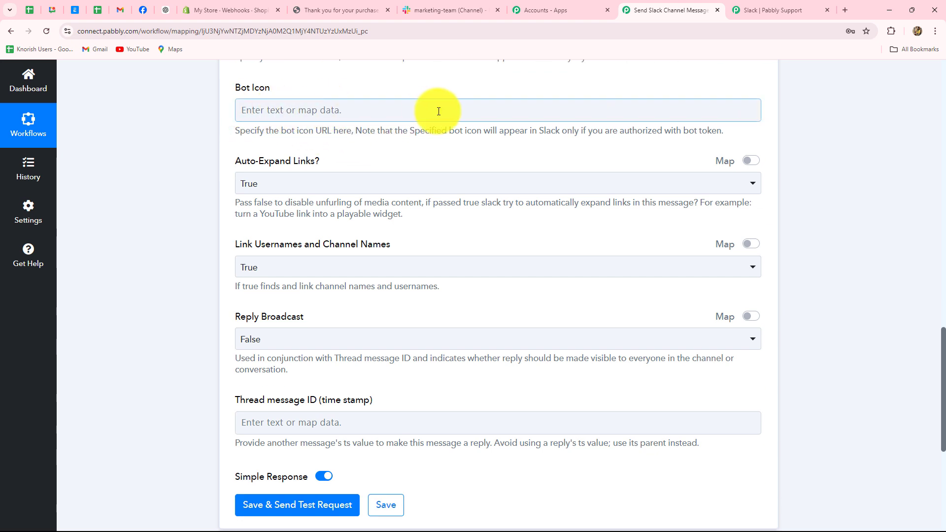
- Save the Slack step, send a test request, and check its timestamp and the New Order Alert in #marketing-team
scroll(410, 285, down, 1)
scroll(404, 298, down, 2)
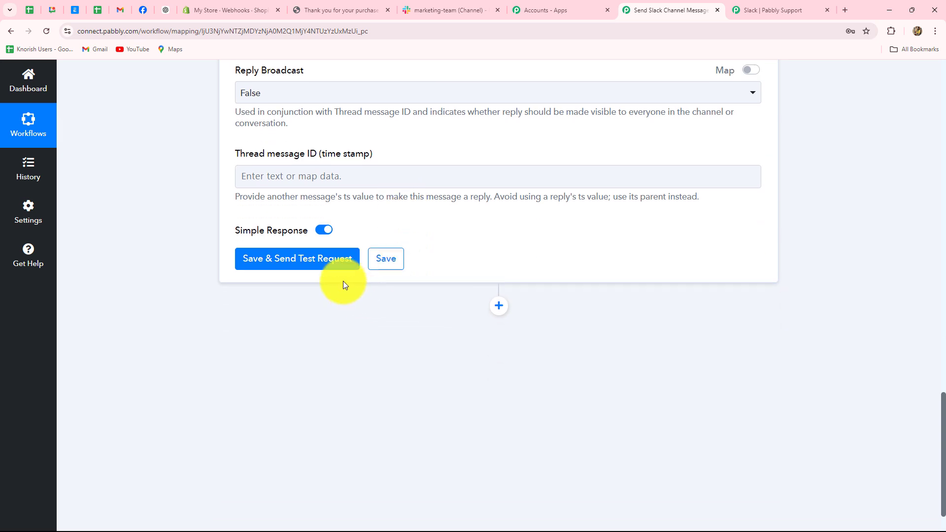
click(326, 261)
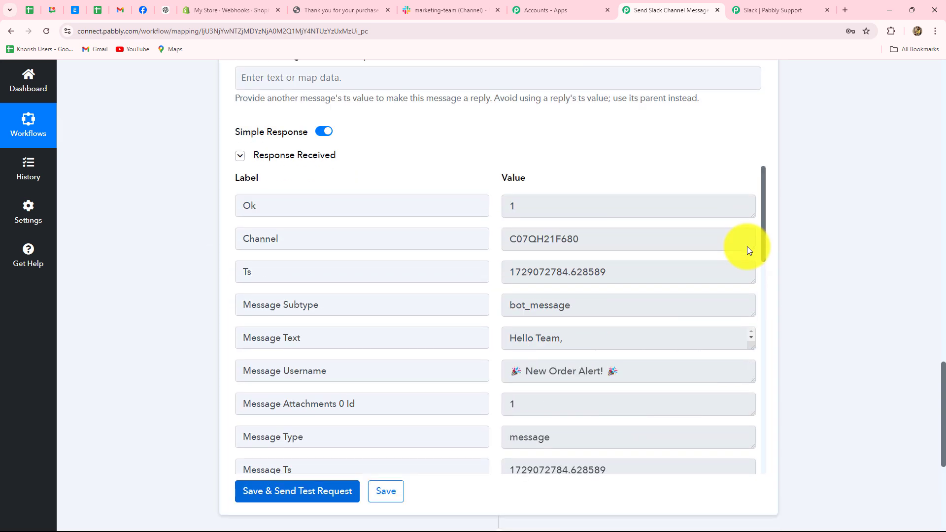
drag(609, 272, 490, 273)
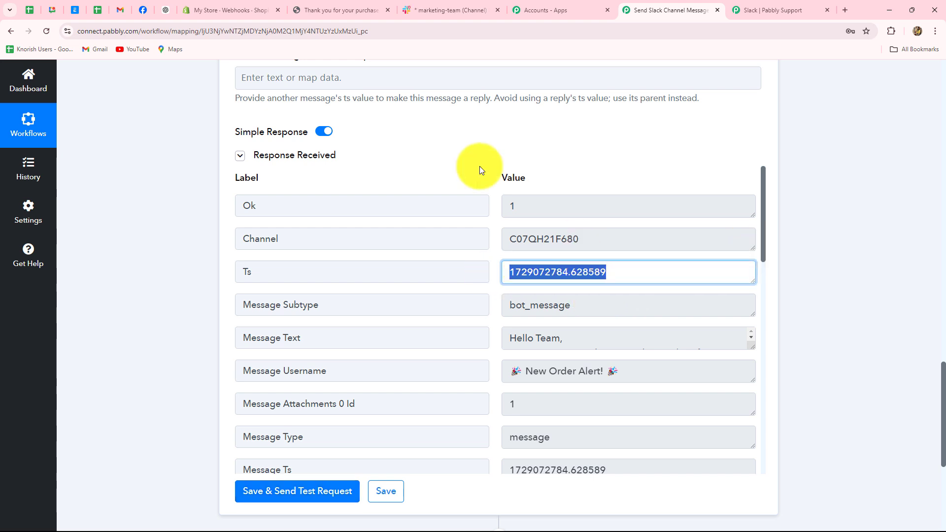
click(424, 8)
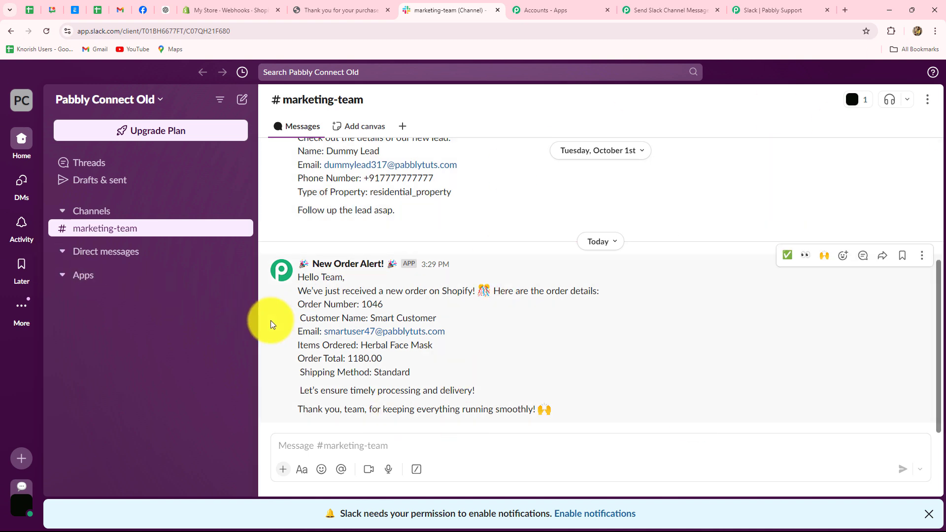
- Collapse the Slack send-message step in the workflow and bring up the My Store storefront home page
click(700, 17)
scroll(803, 221, up, 10)
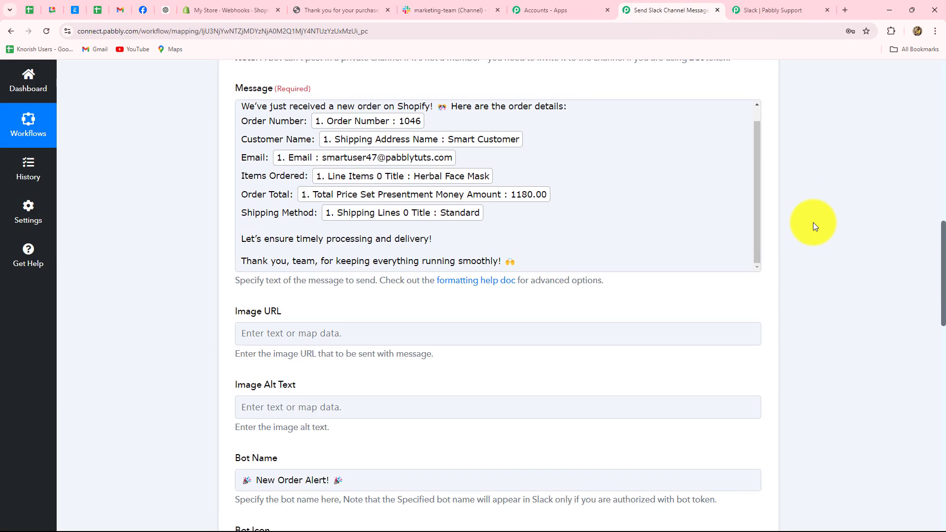
scroll(813, 224, up, 11)
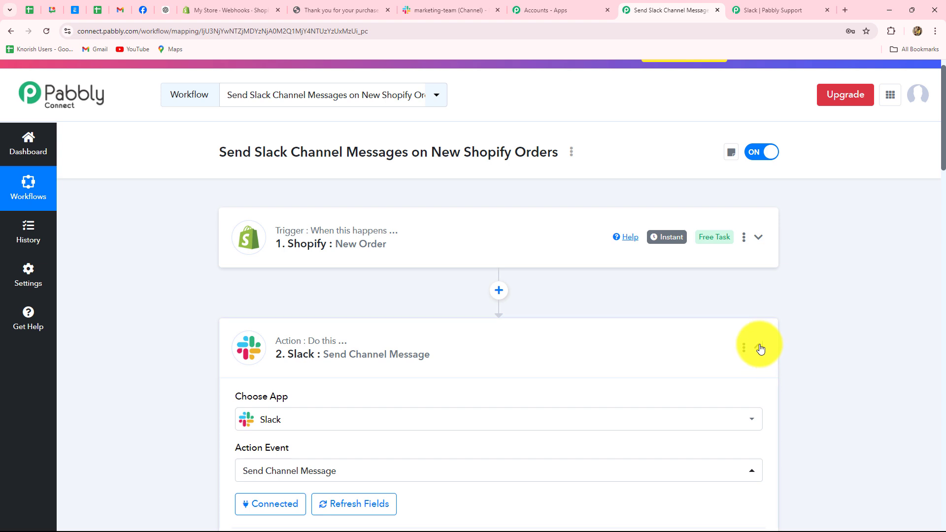
click(759, 347)
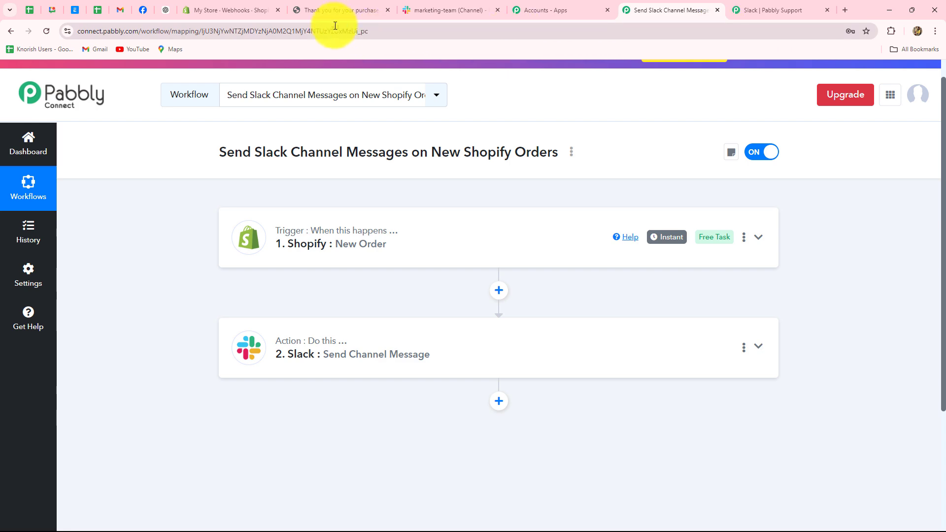
click(340, 10)
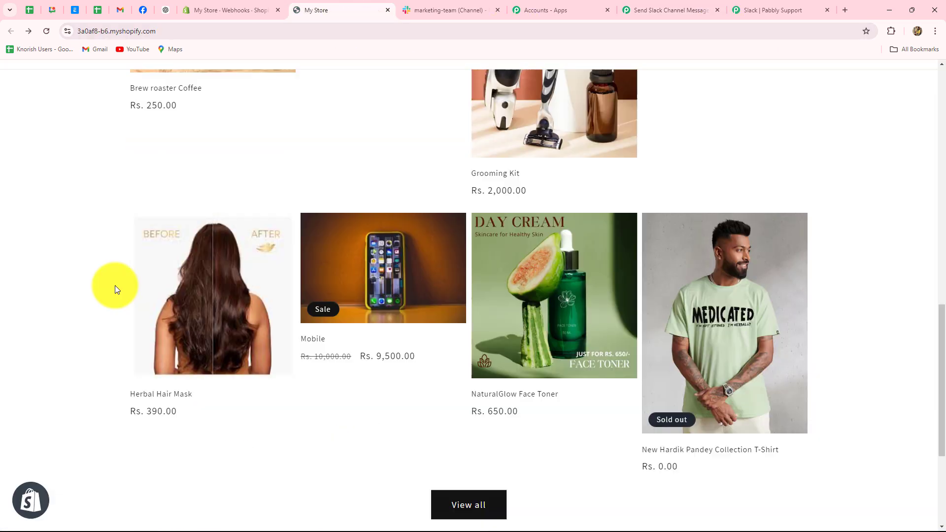
scroll(115, 285, up, 5)
- Start a Buy it now checkout for the Chair and enter the contact e-mail
click(407, 260)
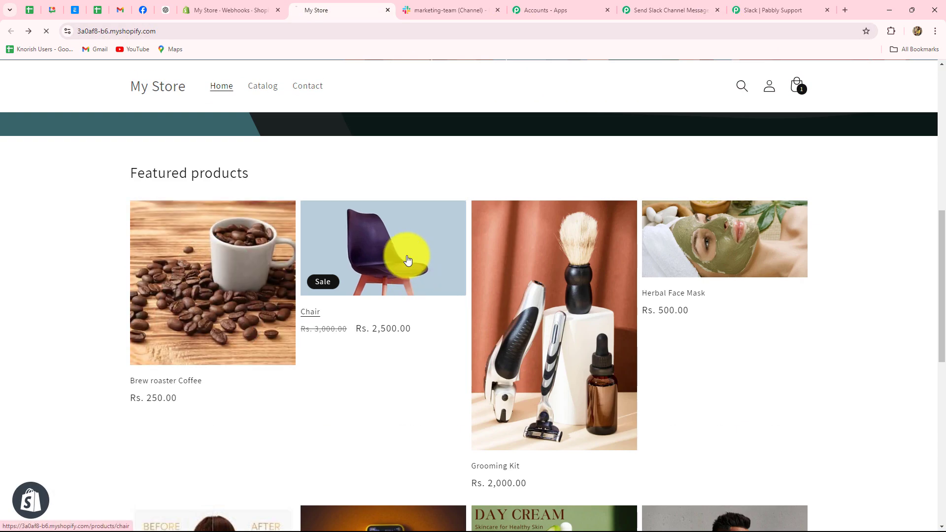
click(661, 355)
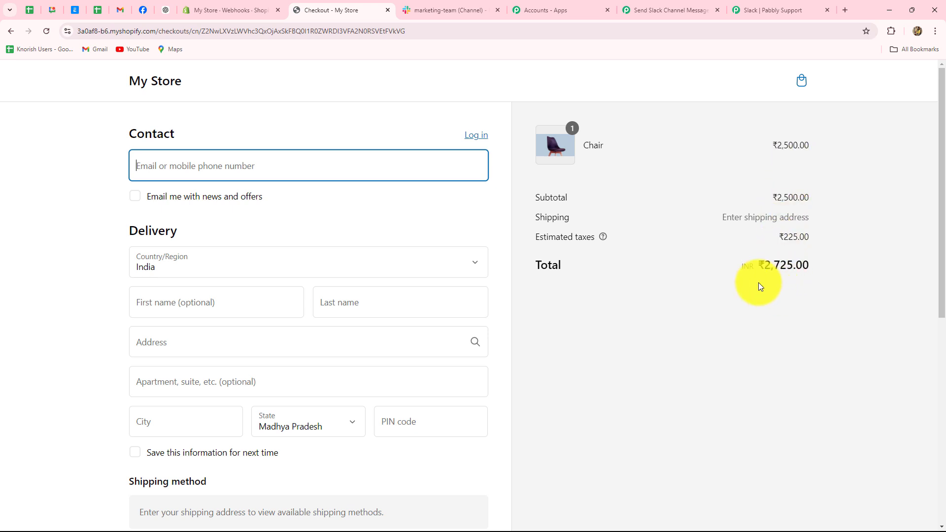
click(177, 167)
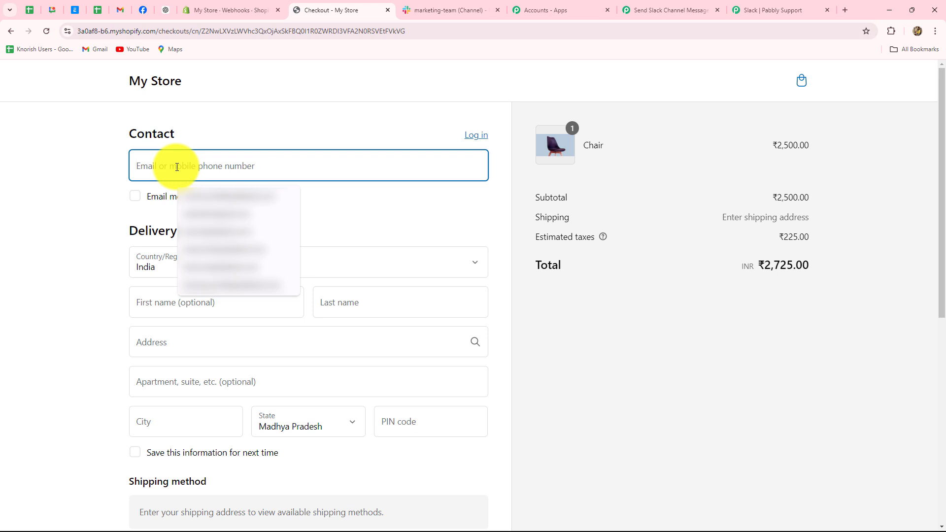
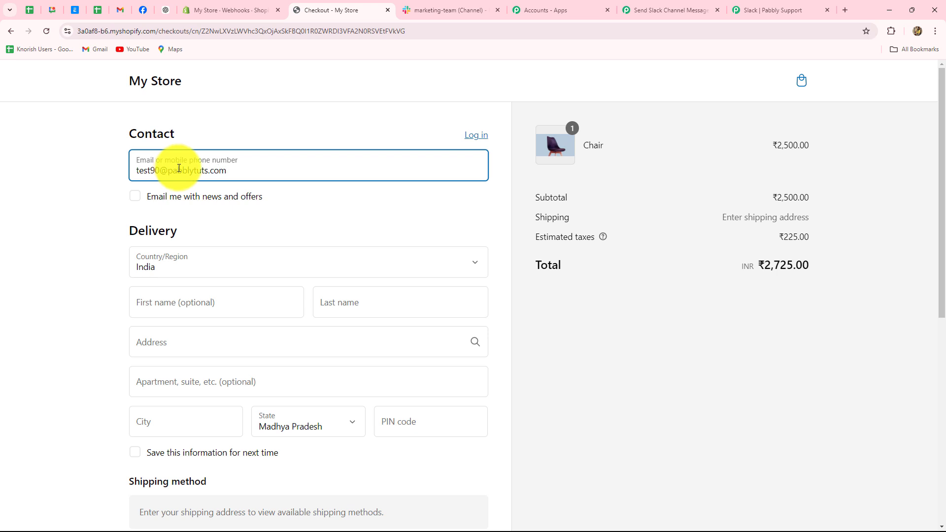
- Fill in the delivery first name and last name
scroll(158, 215, down, 2)
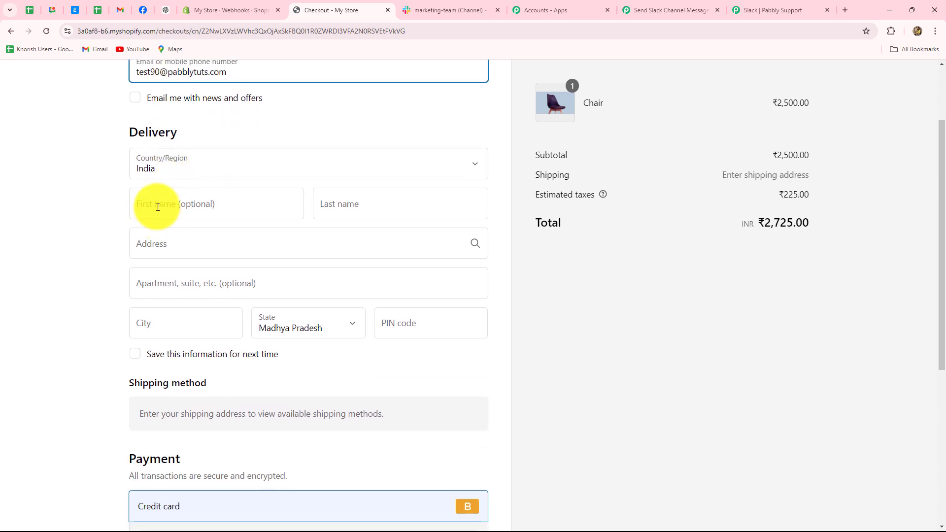
click(157, 206)
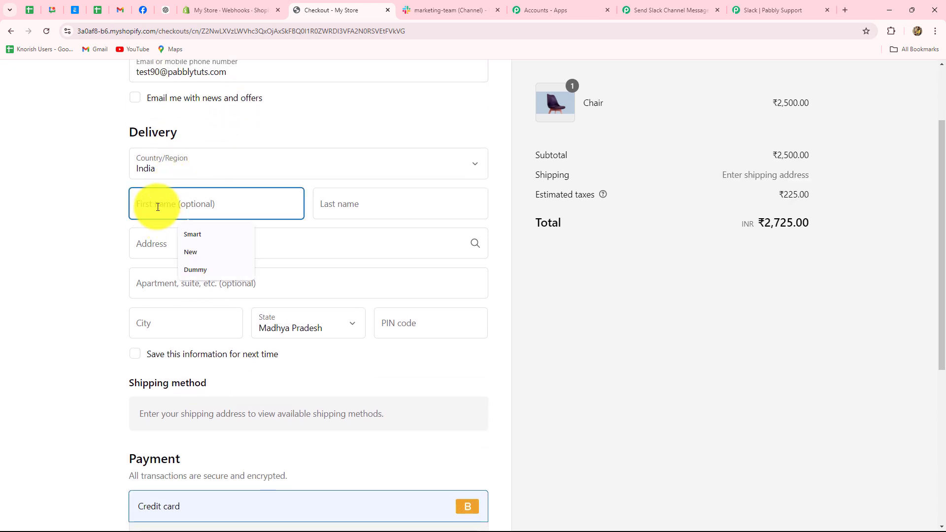
key(Caps_Lock)
text(T)
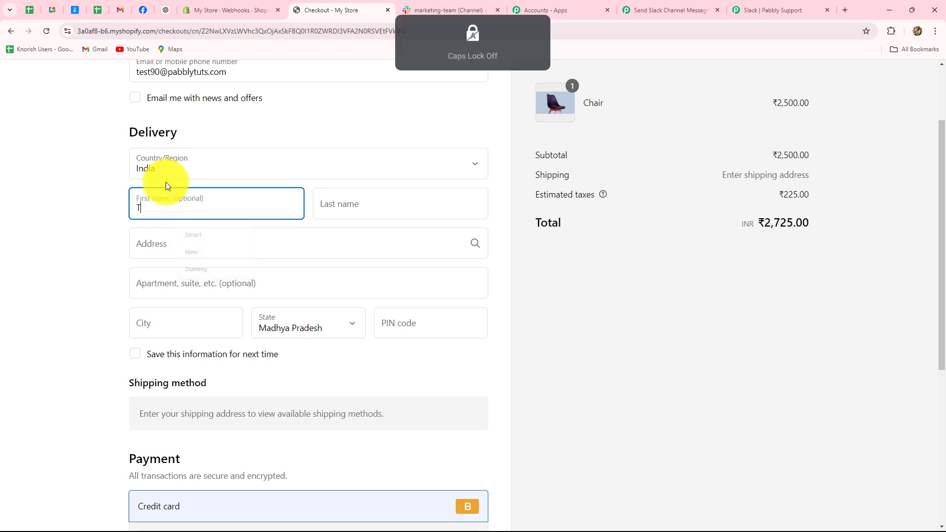
text(est)
click(329, 196)
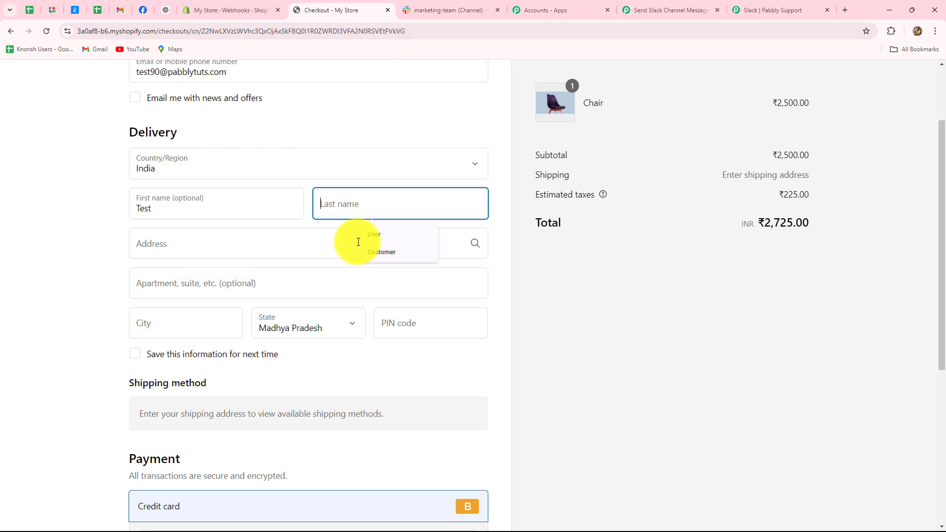
click(367, 253)
- Fill in the street, apartment, city and PIN code of the shipping address
click(189, 254)
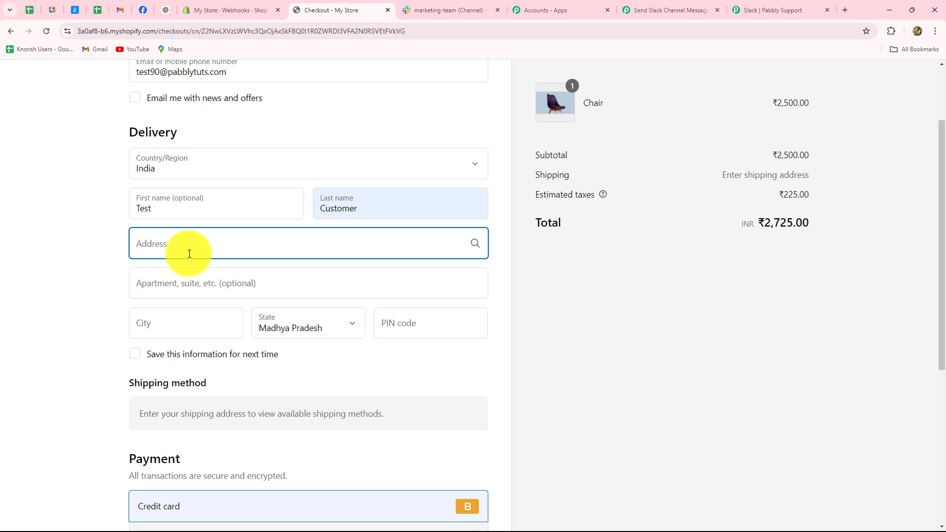
key(Caps_Lock)
text(N)
key(Caps_Lock)
text(ew Street)
click(172, 289)
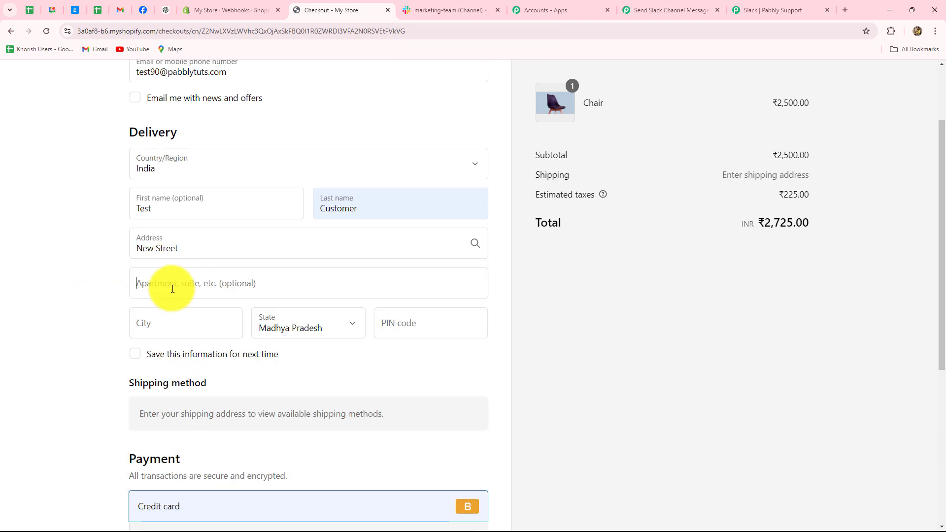
text(Big Apartment)
click(204, 325)
text(Bhopal)
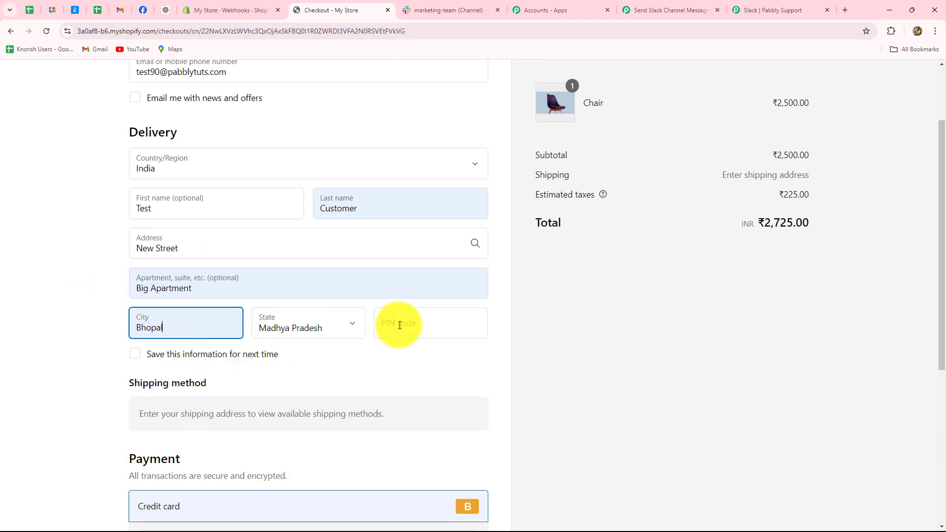
click(400, 325)
text(462003)
- Enter the test card number and security code, then pay to place the ₹2,950.00 order
scroll(276, 340, down, 4)
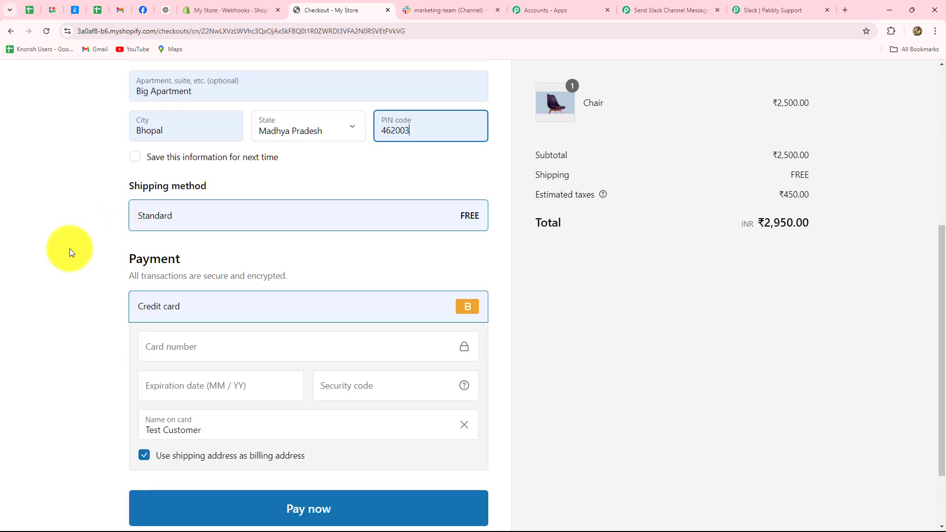
scroll(67, 249, down, 2)
click(174, 255)
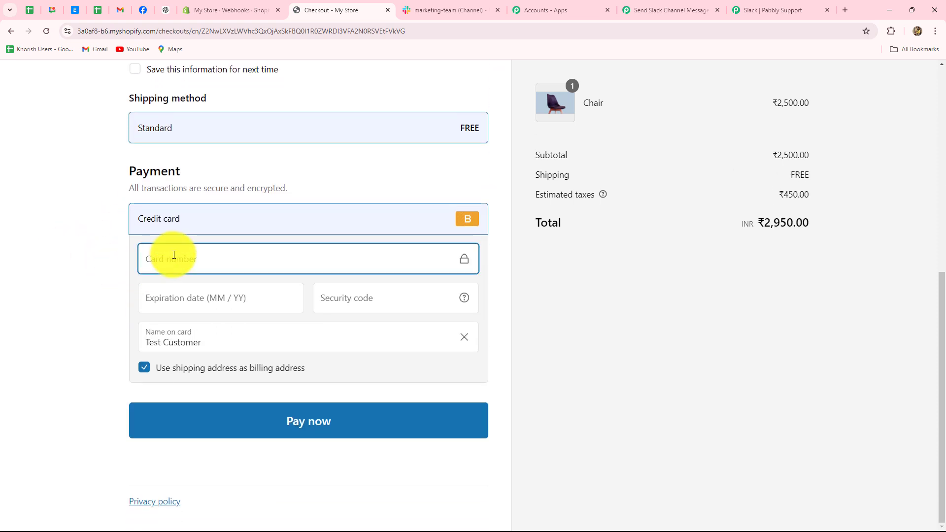
text(1)
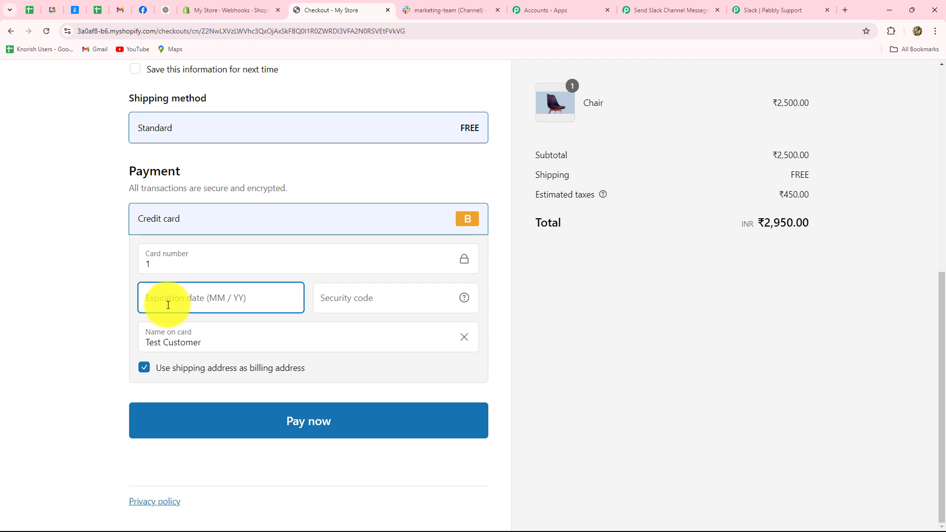
text(0356)
click(374, 292)
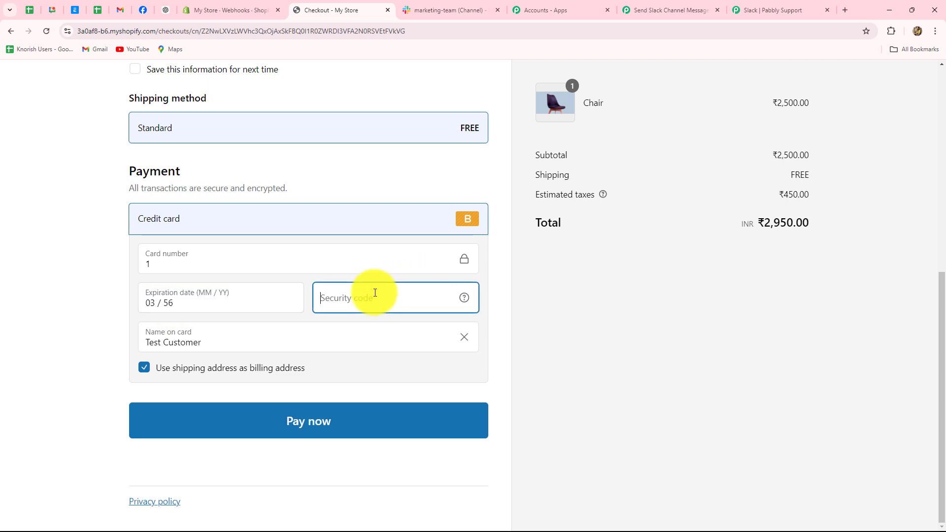
text(234)
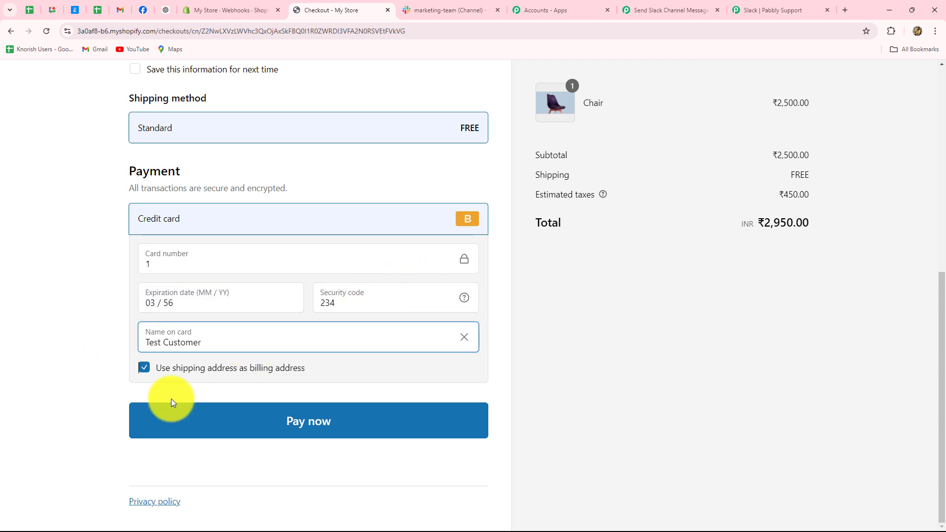
click(212, 410)
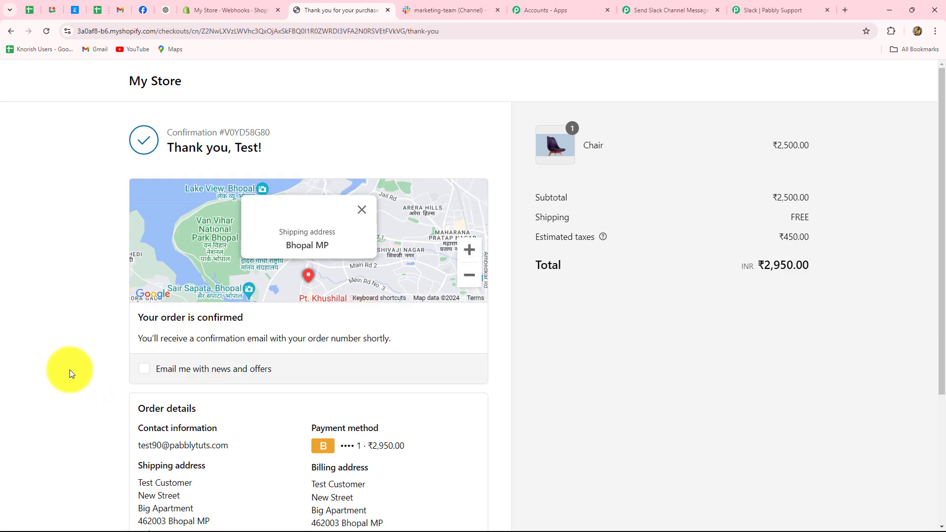
- In Slack #marketing-team, check the new alert's order number and the ordered item Chair
scroll(69, 367, down, 3)
scroll(68, 367, up, 3)
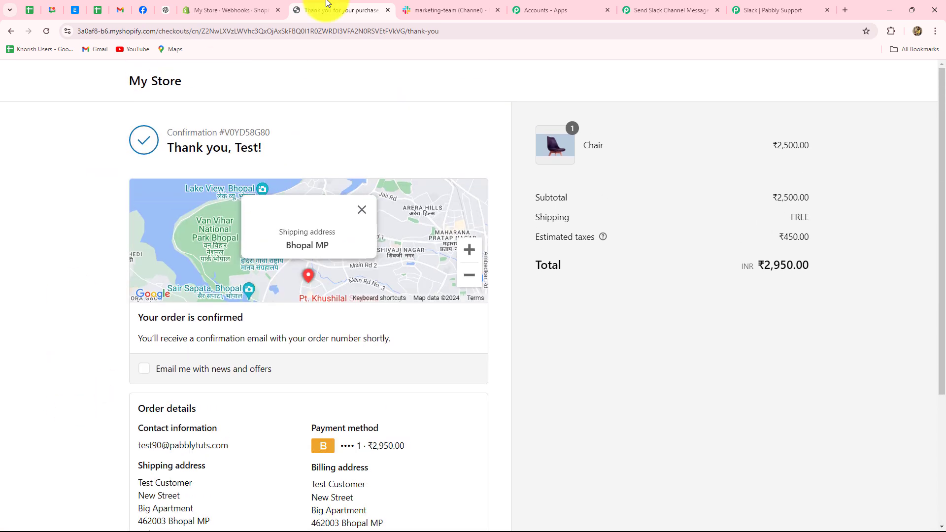
click(424, 5)
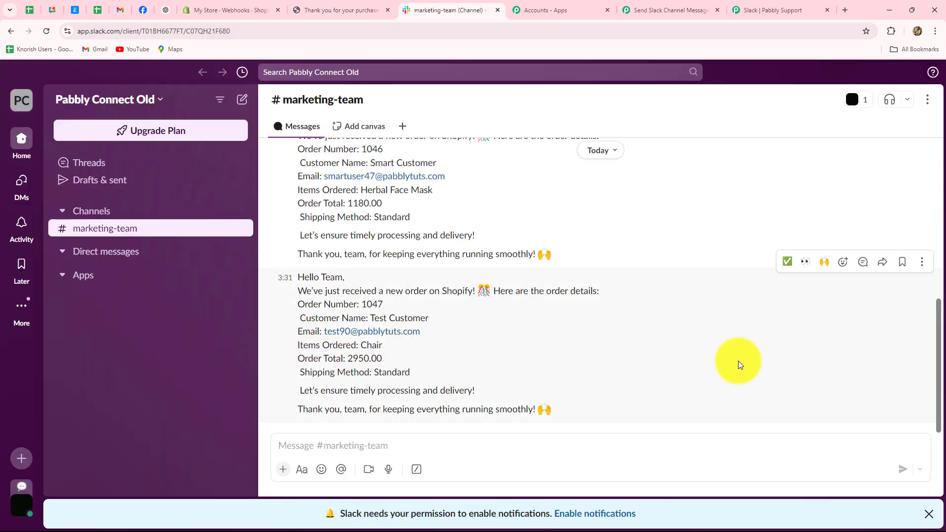
double_click(372, 304)
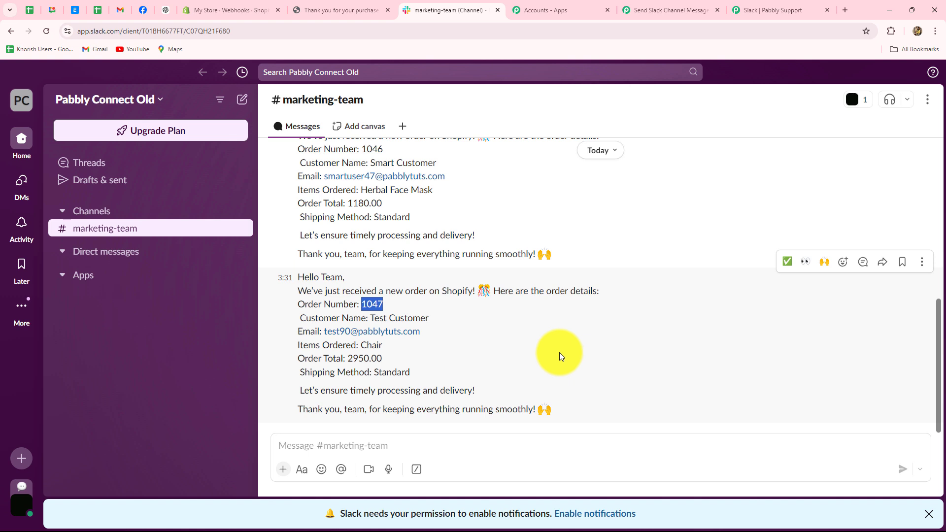
double_click(371, 344)
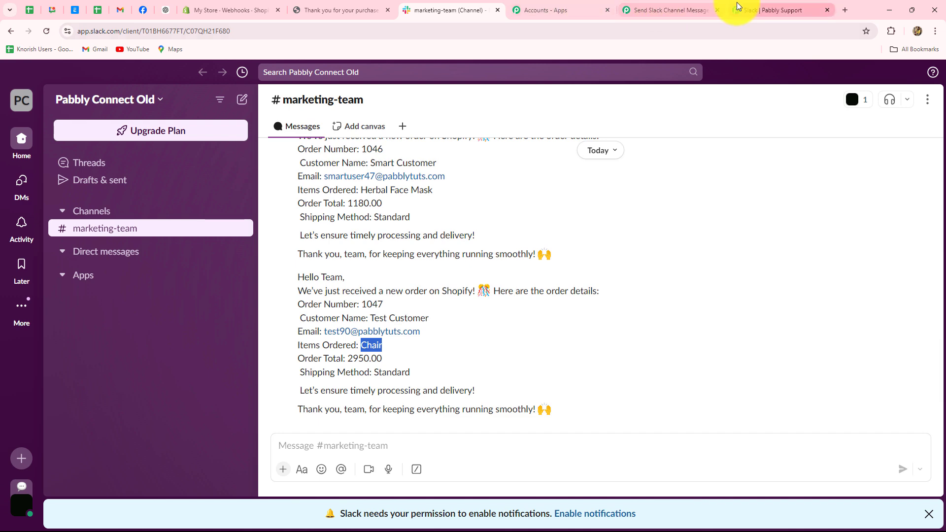
- Return to the Pabbly Connect Shopify-to-Slack workflow and scroll down through it
click(657, 11)
scroll(811, 331, down, 3)
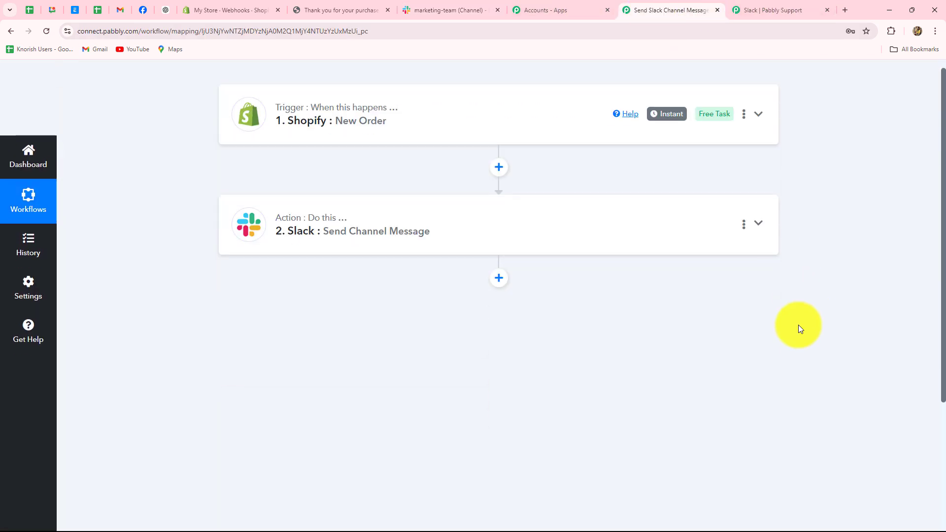
scroll(799, 328, down, 3)
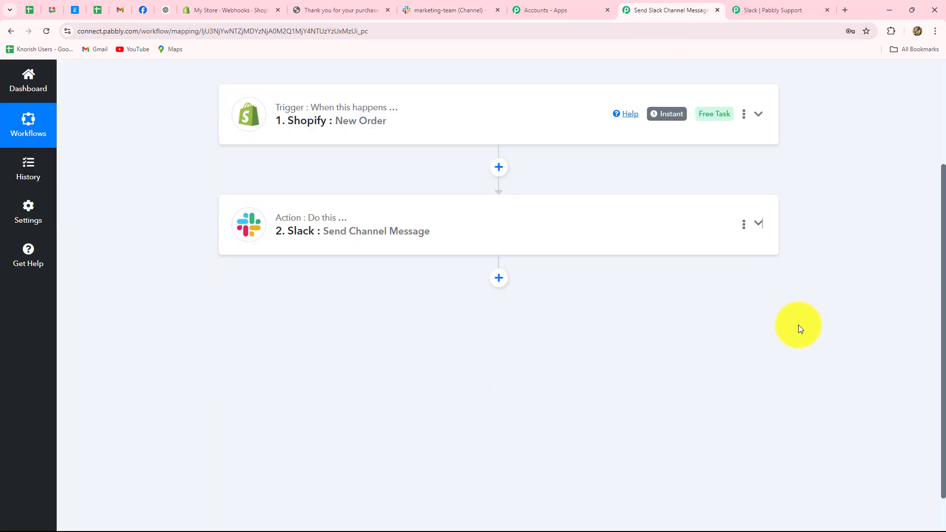